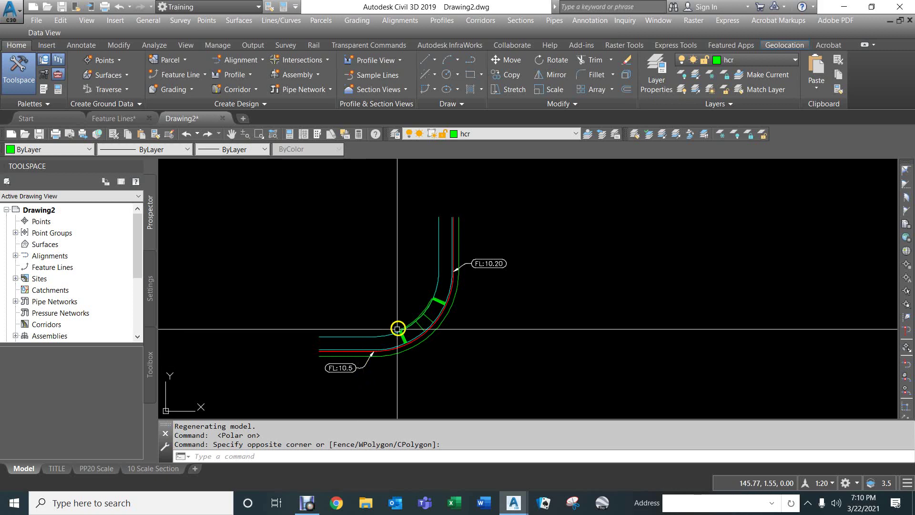
Step: Split model space into two vertical viewports using the standard Two: Vertical configuration
middle_click_drag(382, 302, 332, 266)
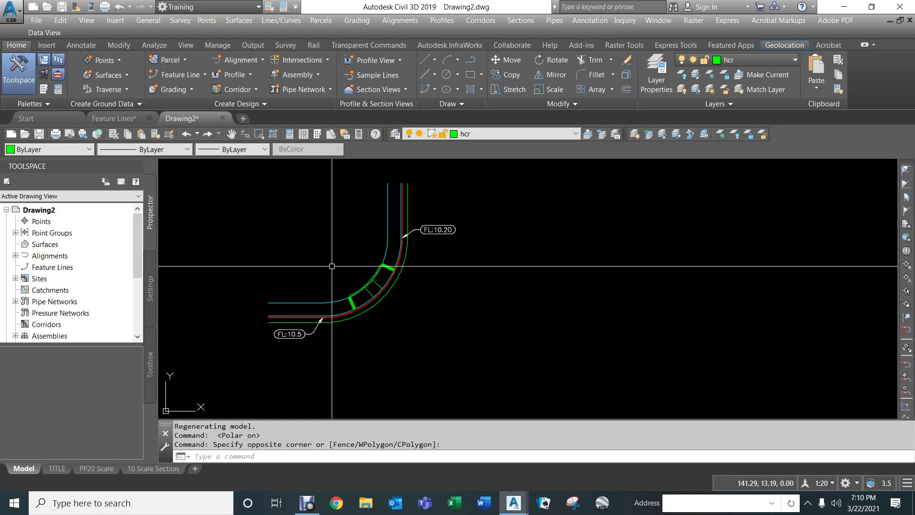
type("RTS")
key("Return")
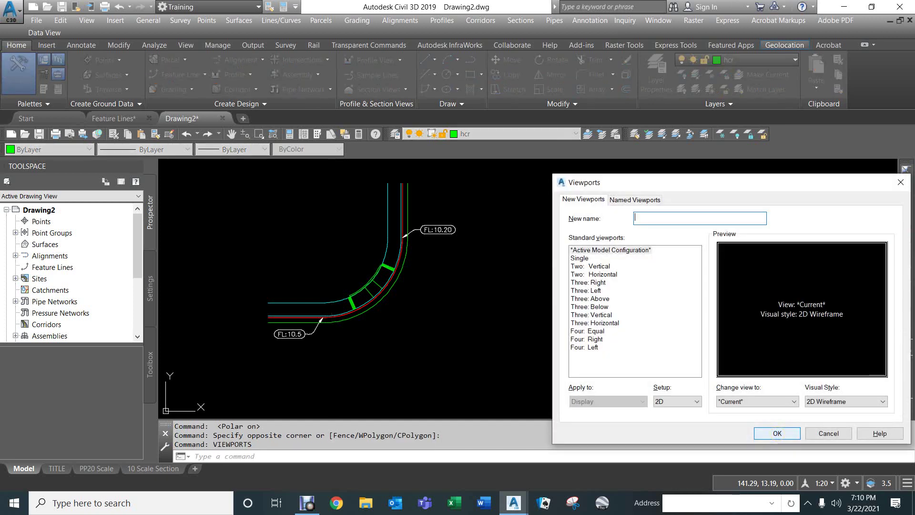
left_click(592, 266)
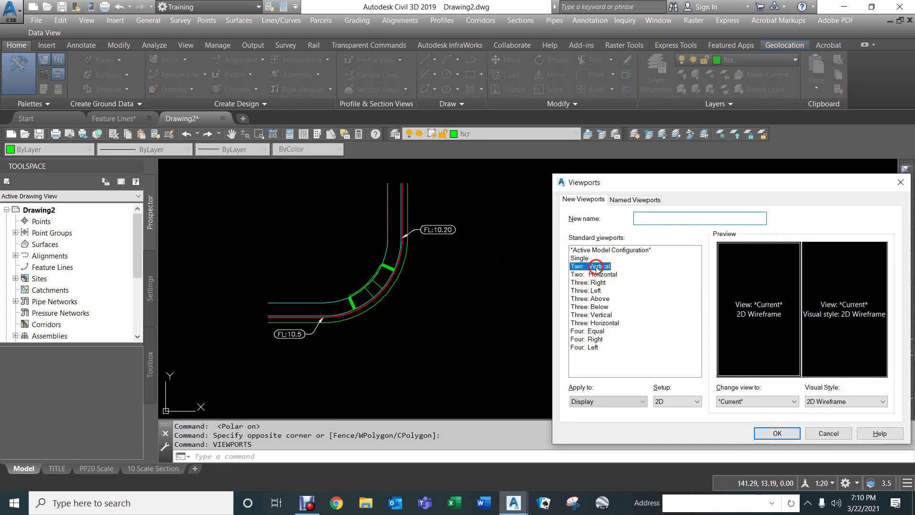
left_click(776, 433)
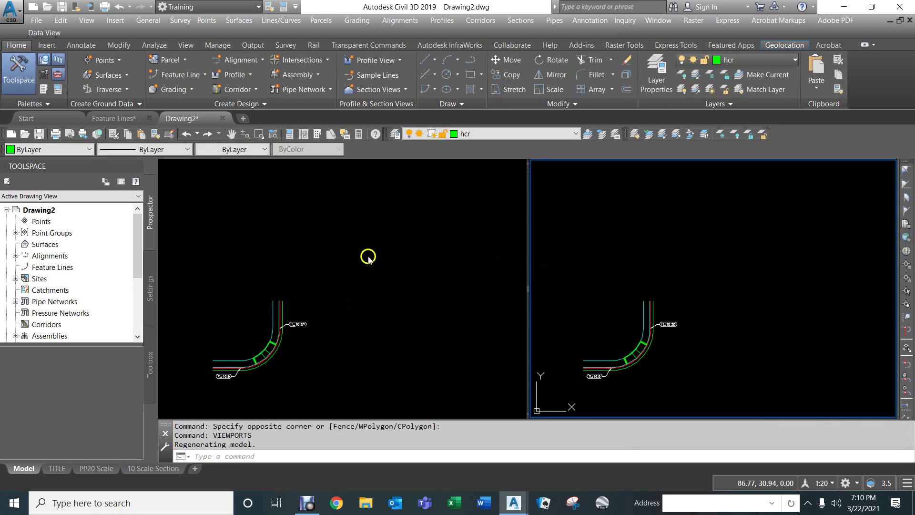
Step: Enlarge the curb return in the plan viewport and orbit the second viewport to a tilted 3D view of it
left_click(314, 319)
scroll(410, 263, "up", 3)
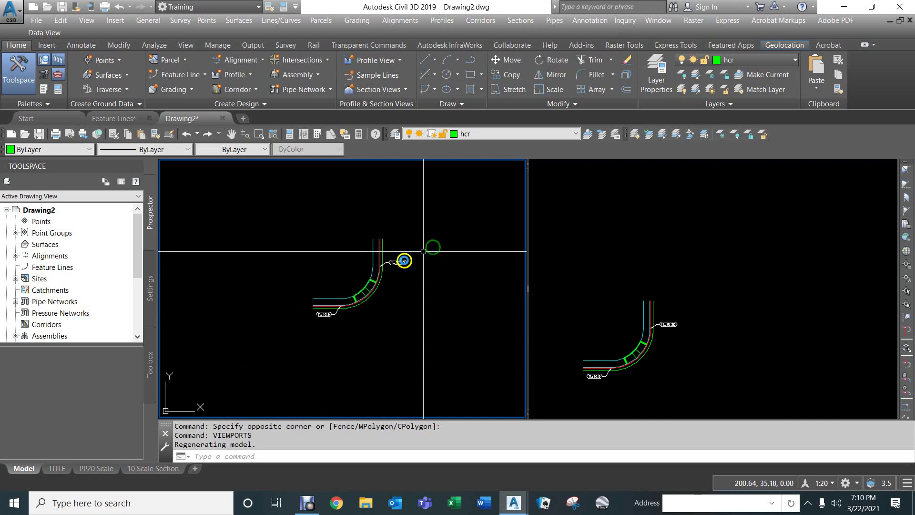
scroll(360, 272, "up", 2)
left_click(634, 305)
middle_click_drag(615, 327, 685, 273)
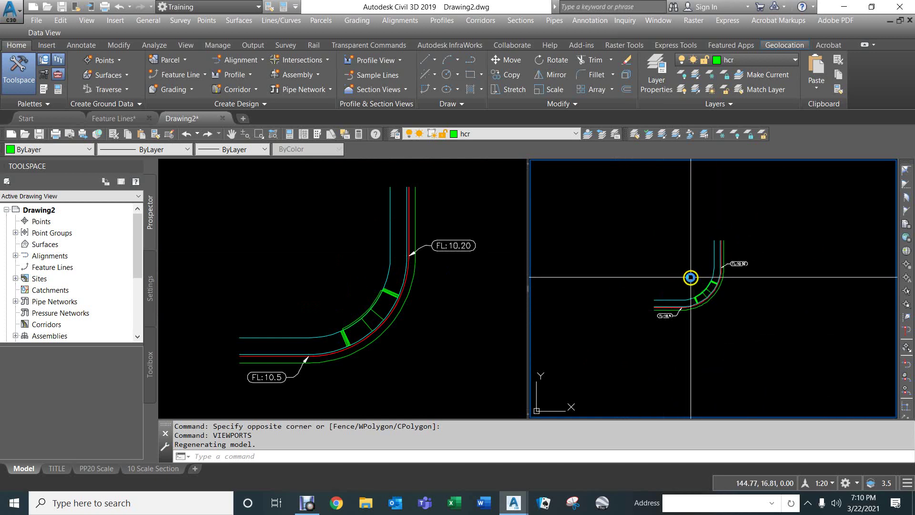
left_click(680, 285)
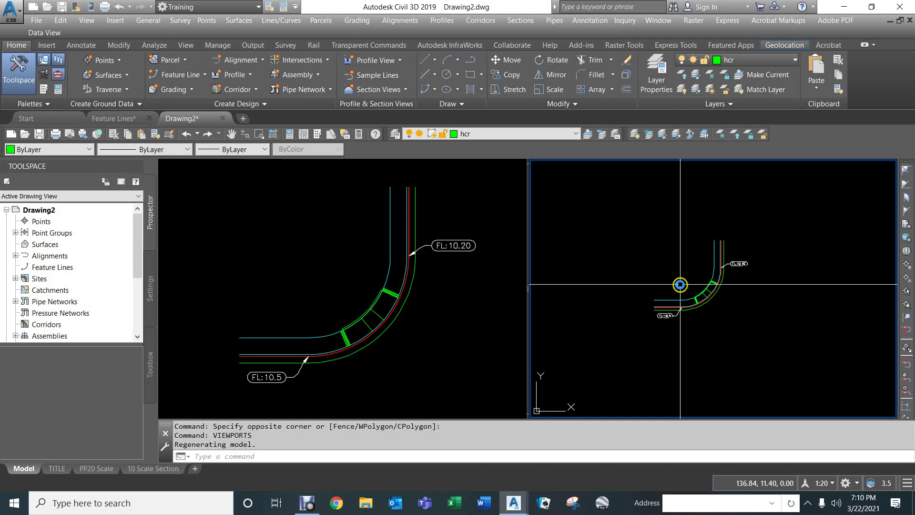
left_click(673, 335)
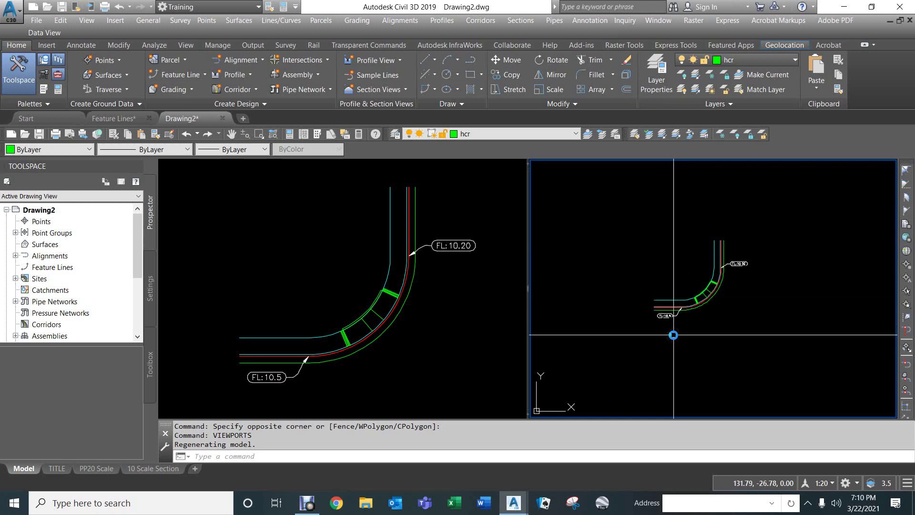
mouse_move(684, 317)
middle_mouse_down("shift")
mouse_move(682, 292)
mouse_move(658, 270)
mouse_move(646, 176)
mouse_move(693, 284)
mouse_move(705, 268)
middle_mouse_up("shift")
scroll(693, 284, "up", 4)
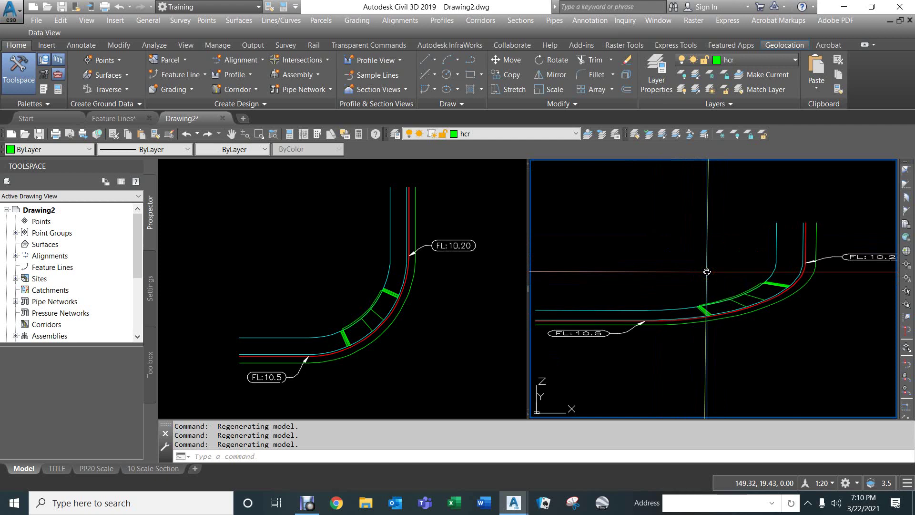
middle_click(427, 327)
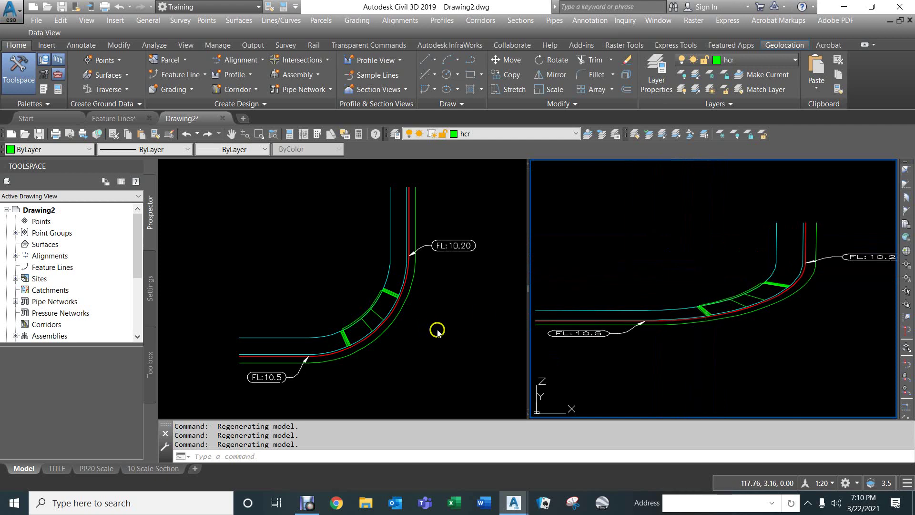
Step: Activate the plan viewport and make 3D1 the current layer
left_click(437, 330)
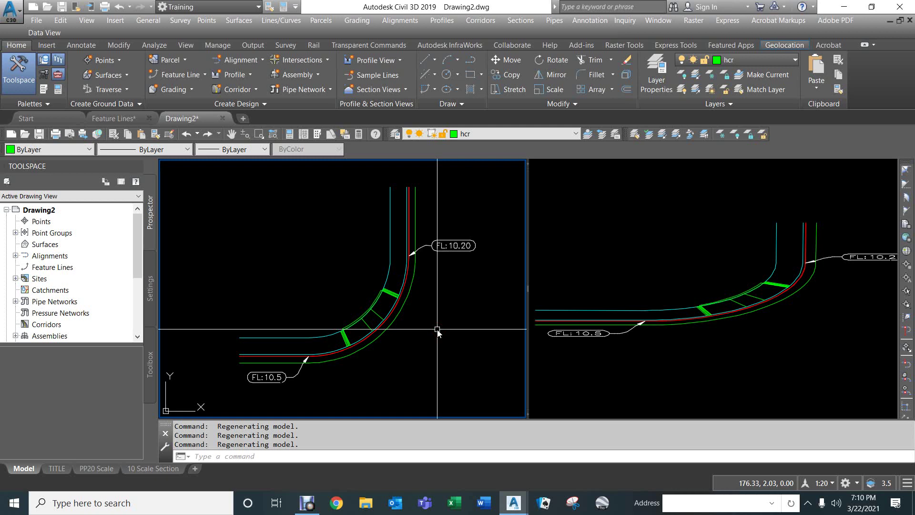
left_click(485, 134)
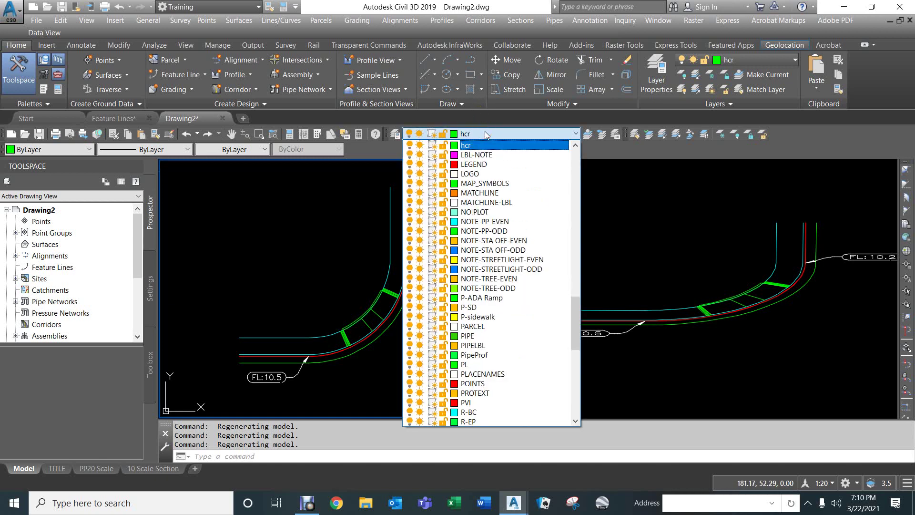
key("Home")
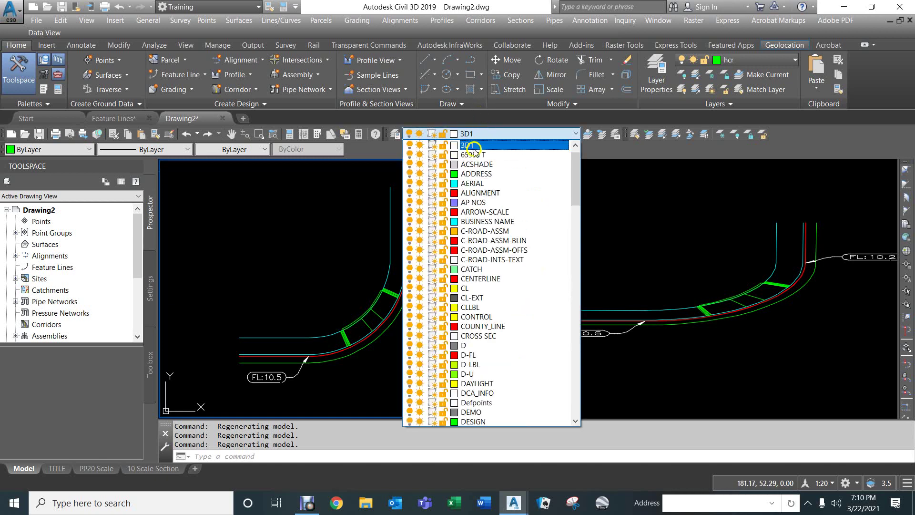
left_click(466, 145)
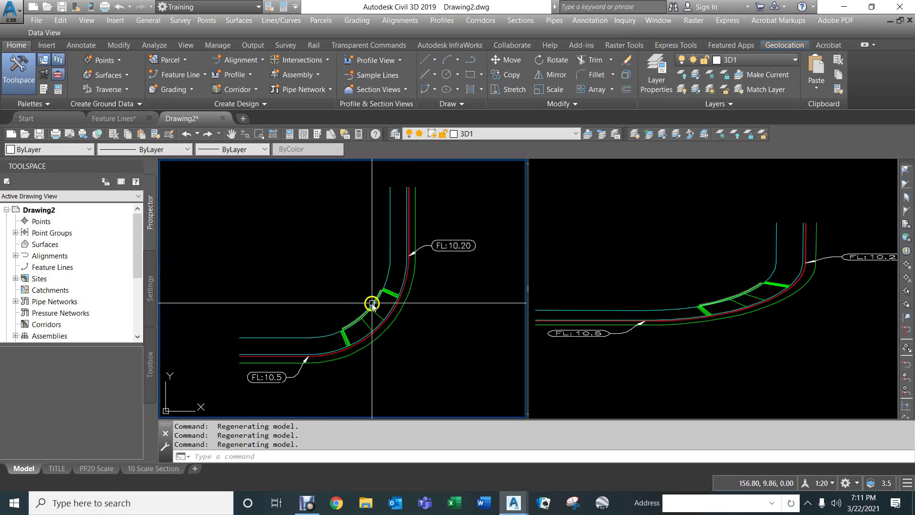
Step: Start a new feature line in Site 1 with the Basic Feature Line style, placed on the current layer
left_click(171, 75)
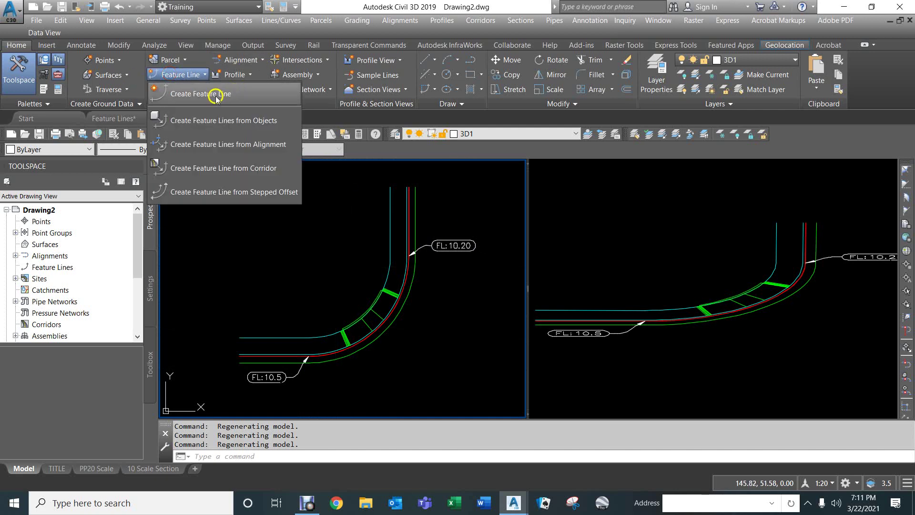
left_click(260, 92)
left_click(22, 178)
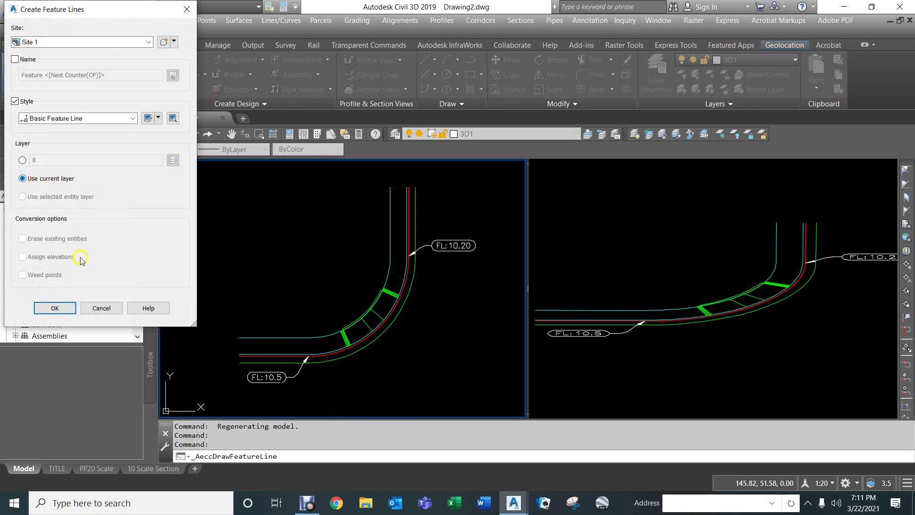
left_click(55, 310)
left_click(56, 309)
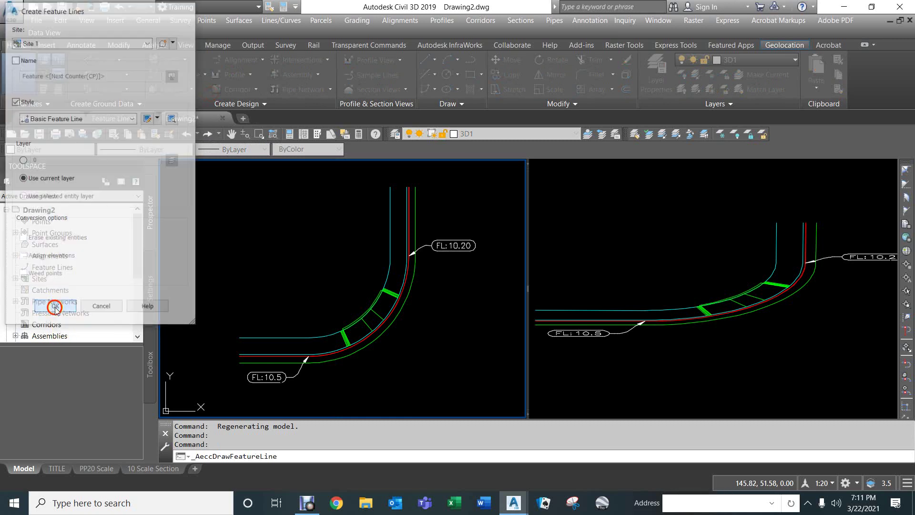
Step: Start the feature line at the flowline endpoint marked FL:10.5 and set its elevation to 10.5
scroll(312, 348, "up", 5)
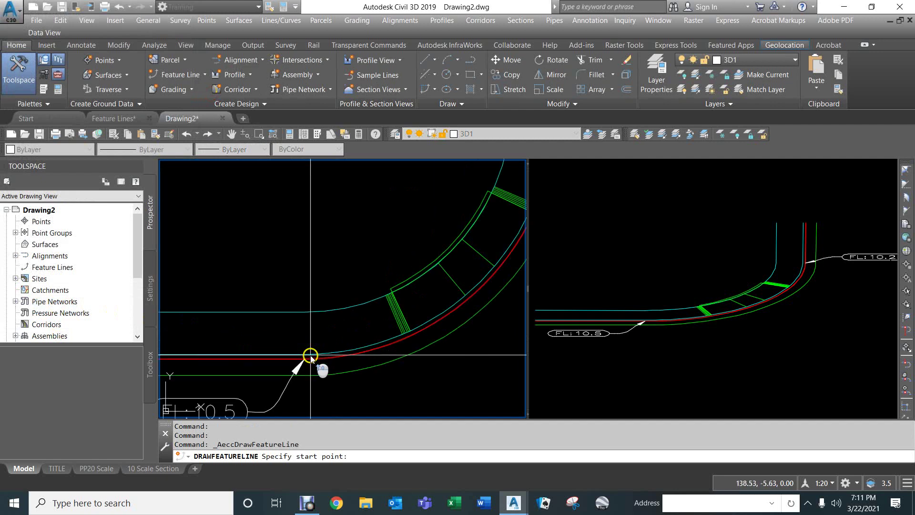
type("END")
key("Return")
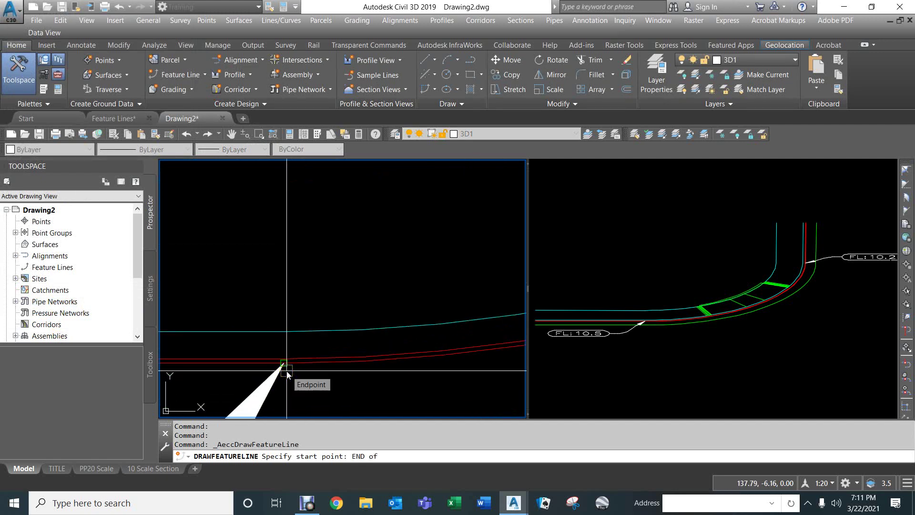
left_click(287, 372)
scroll(287, 372, "down", 3)
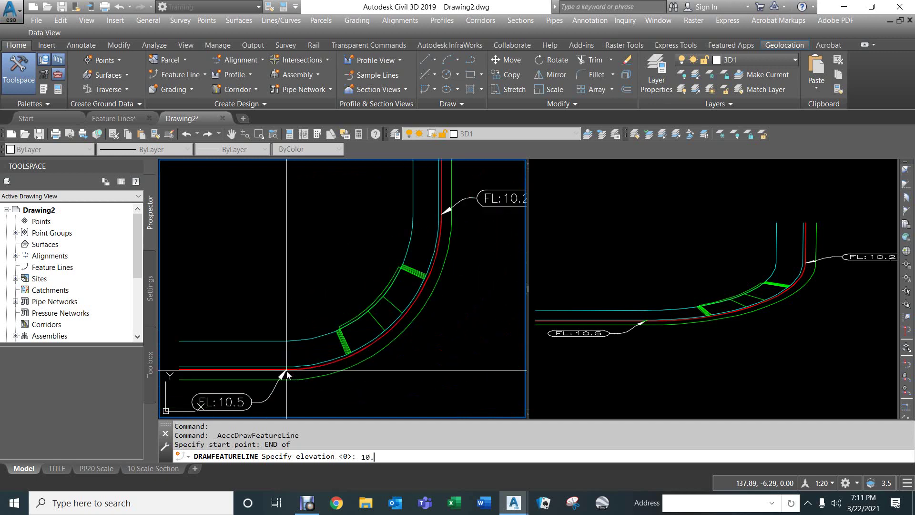
key("Return")
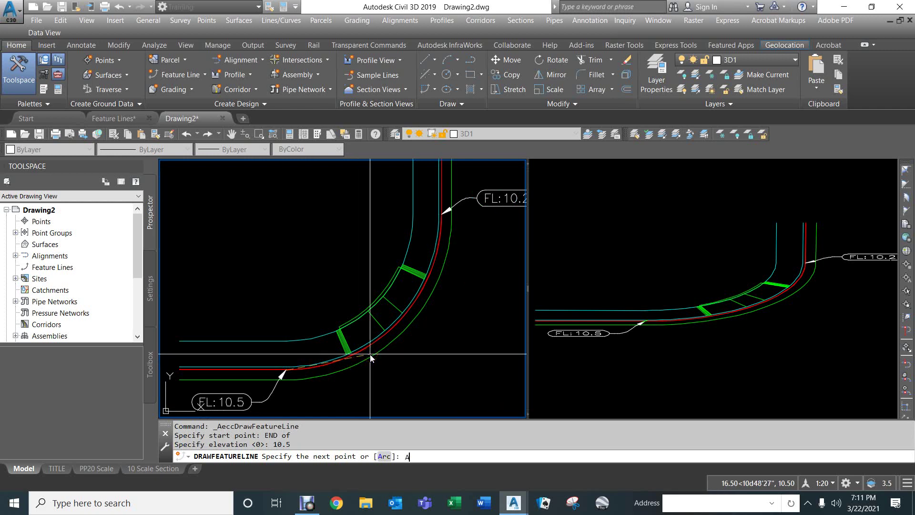
Step: Draw an arc segment through a nearest point on the curb return's flowline, ending at the endpoint marked FL:10.20
key("Return")
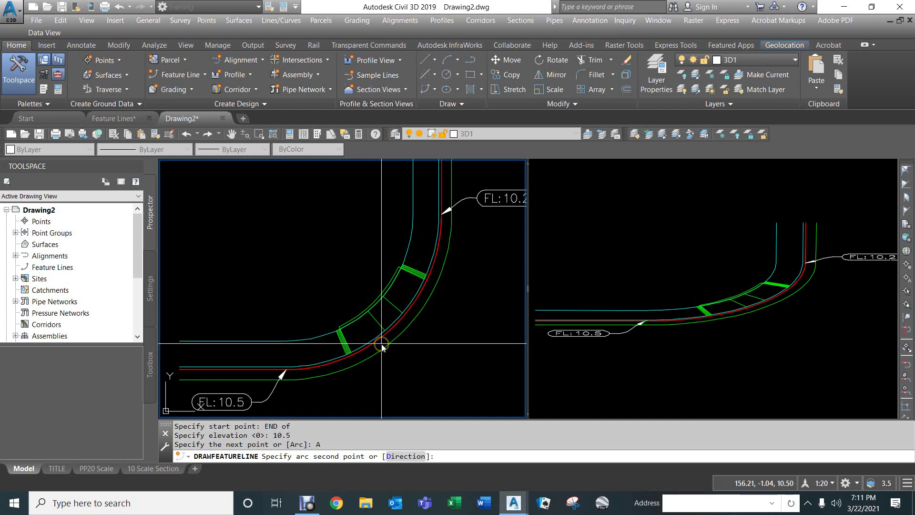
type("NEA")
key("Return")
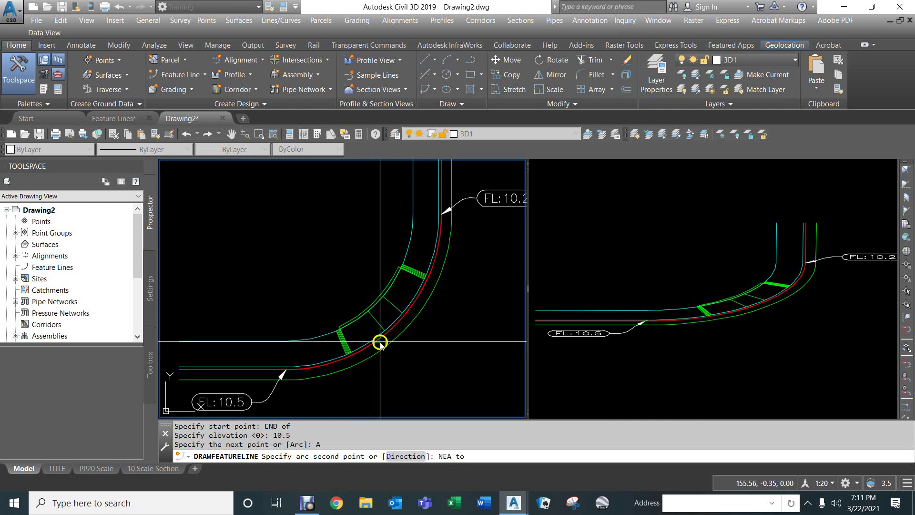
scroll(379, 334, "up", 4)
left_click(376, 319)
scroll(398, 331, "down", 4)
scroll(460, 231, "up", 5)
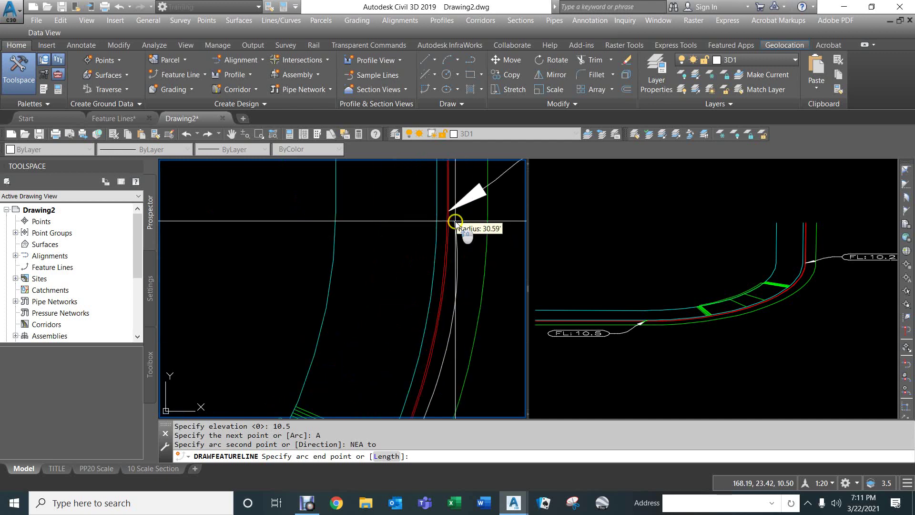
left_click(436, 205)
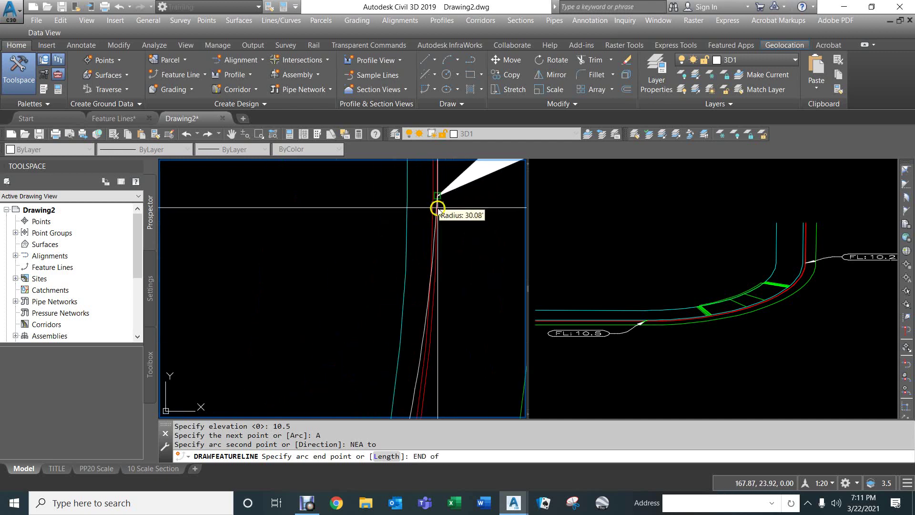
left_click(438, 205)
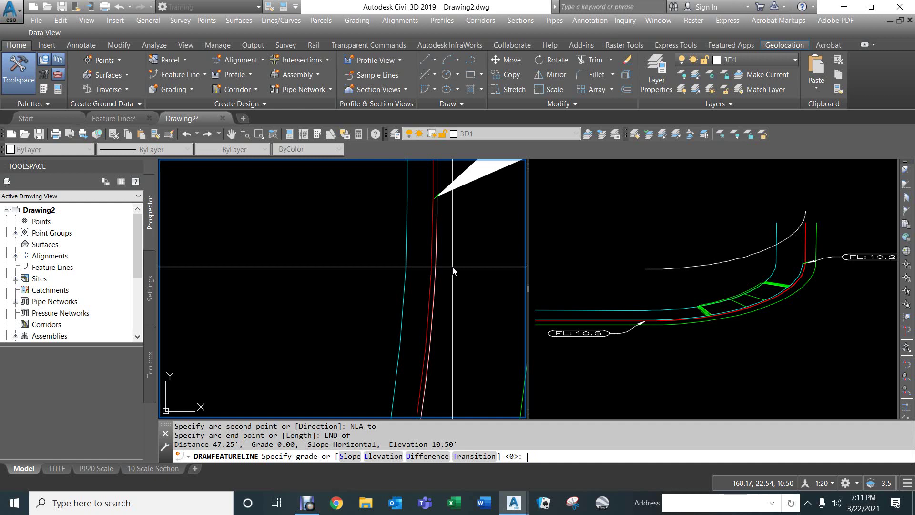
Step: Set the arc's end elevation to 10.2 and finish the feature line
key("Return")
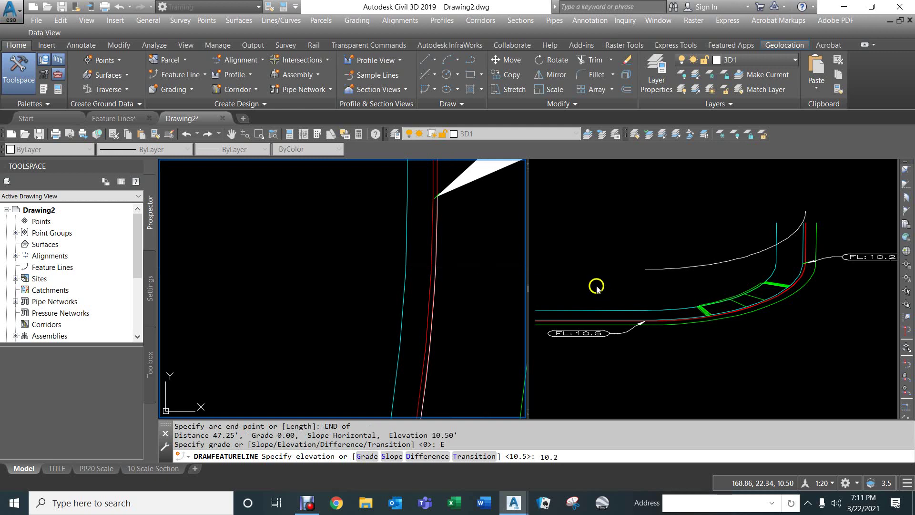
scroll(436, 261, "down", 4)
scroll(437, 265, "down", 3)
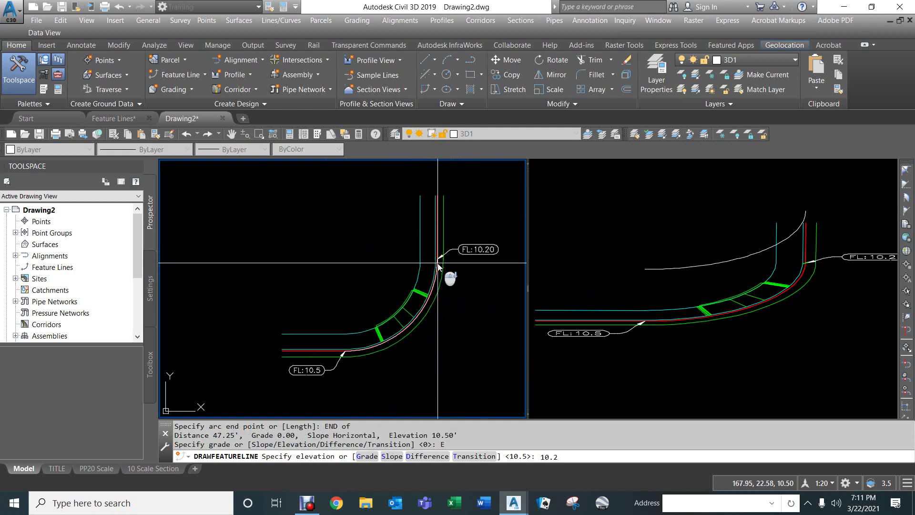
key("Return")
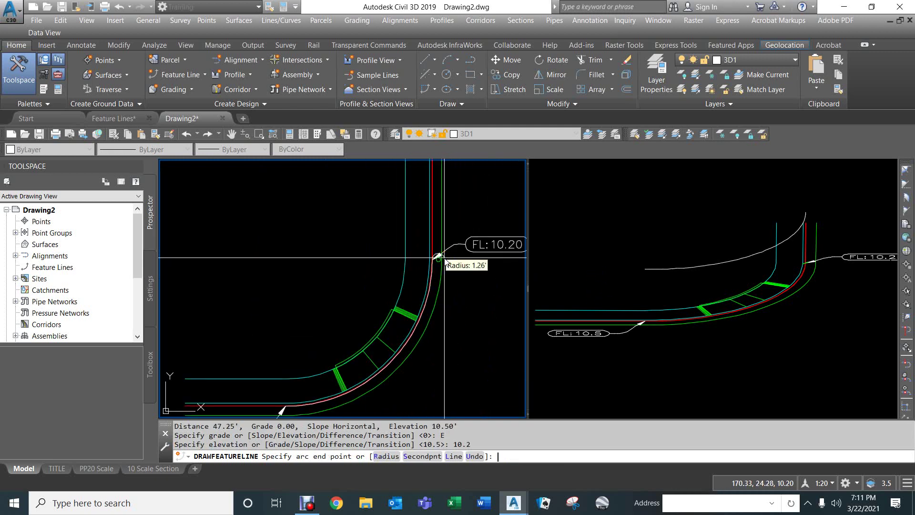
key("Return")
Step: Insert an elevation point on the flowline feature line at the inner end of the ramp's lower-left hatched wing, accepting elevation 10.42
left_click(799, 237)
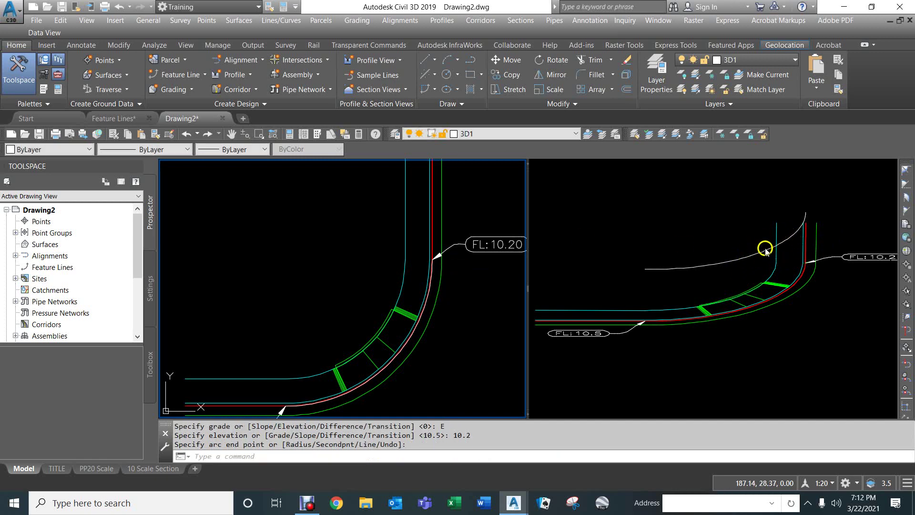
mouse_move(463, 304)
middle_mouse_down()
mouse_move(496, 266)
mouse_move(441, 263)
middle_mouse_up()
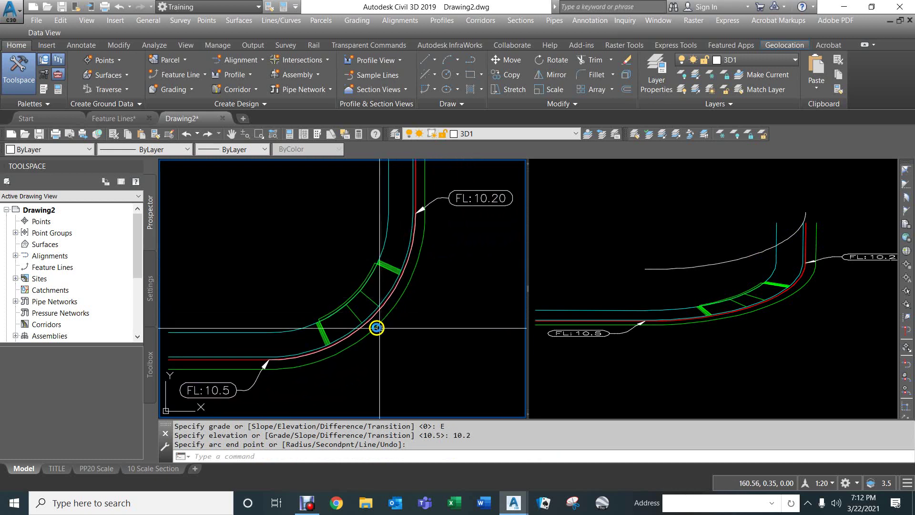
left_click(362, 330)
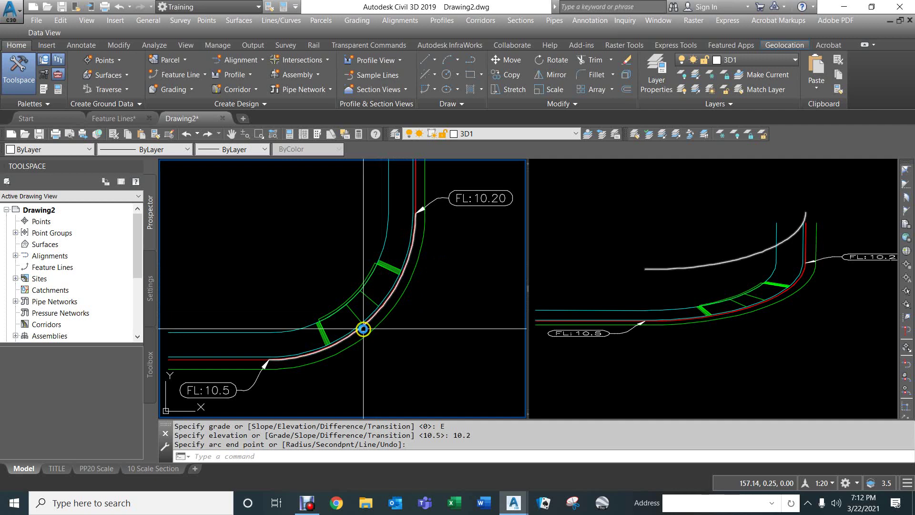
right_click(415, 313)
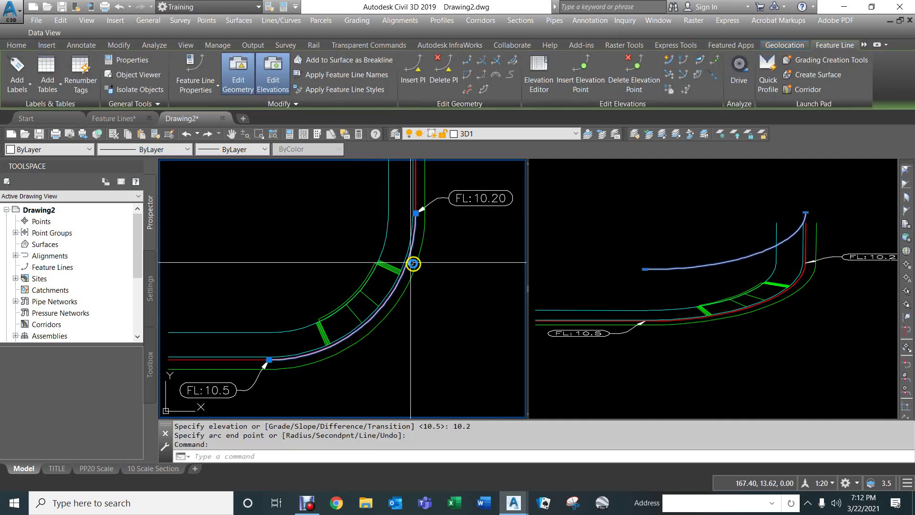
left_click(381, 320)
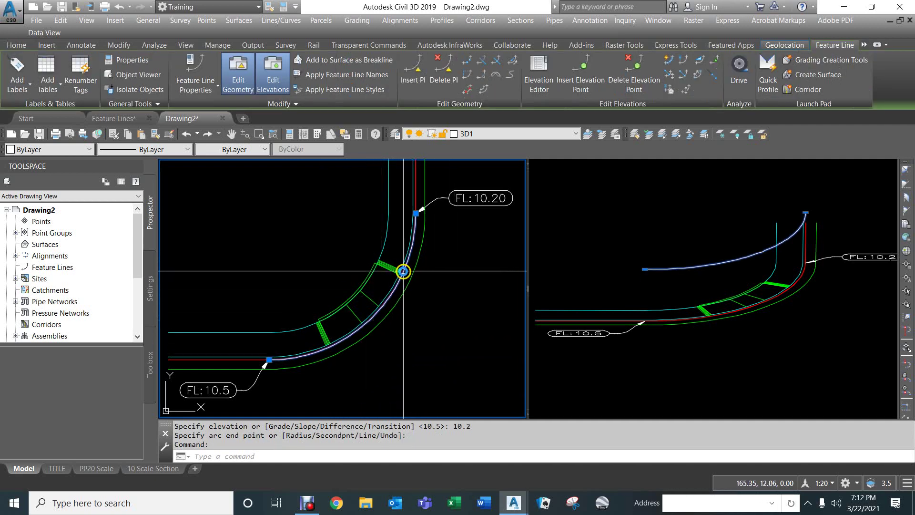
left_click(325, 338)
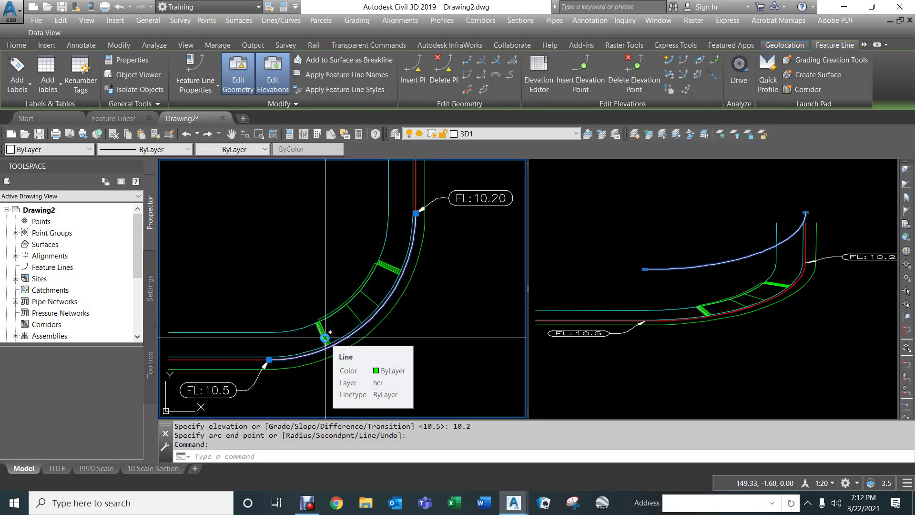
left_click(416, 166)
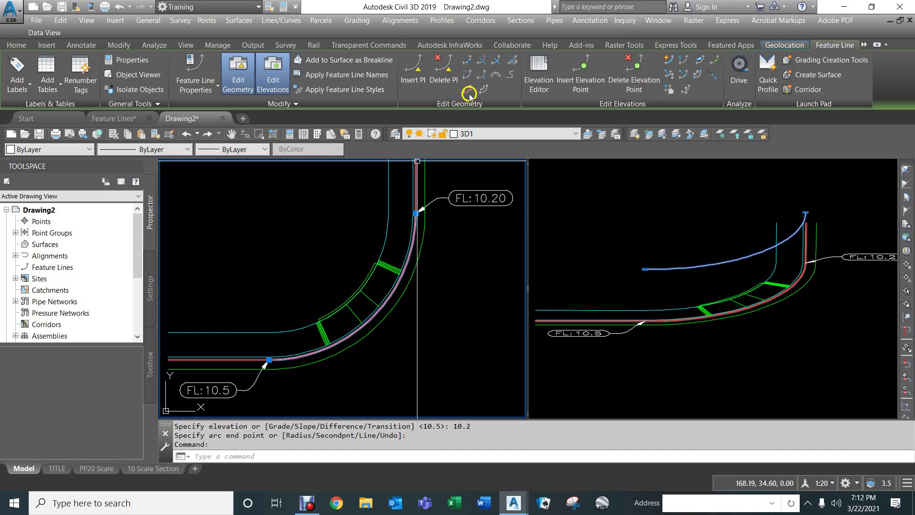
left_click(579, 76)
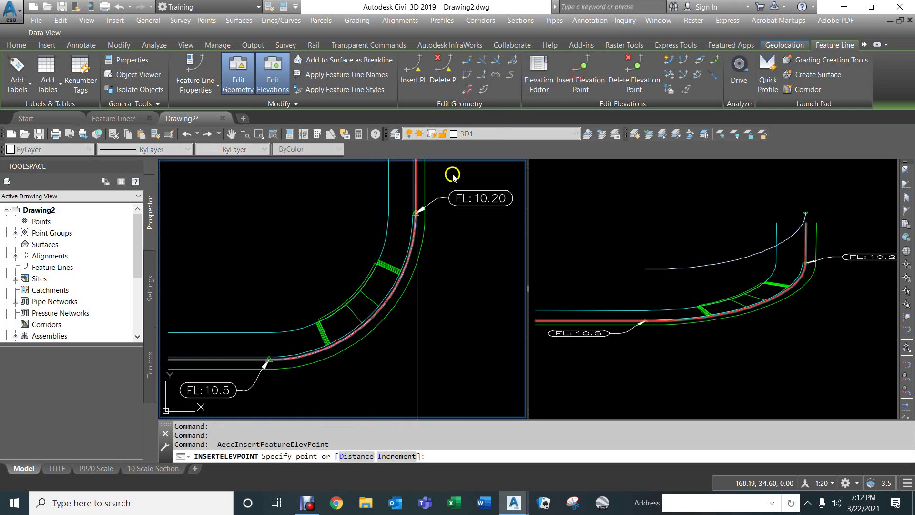
scroll(336, 345, "up", 2)
scroll(336, 344, "up", 1)
type("end")
key("space")
scroll(268, 342, "up", 2)
left_click(267, 341)
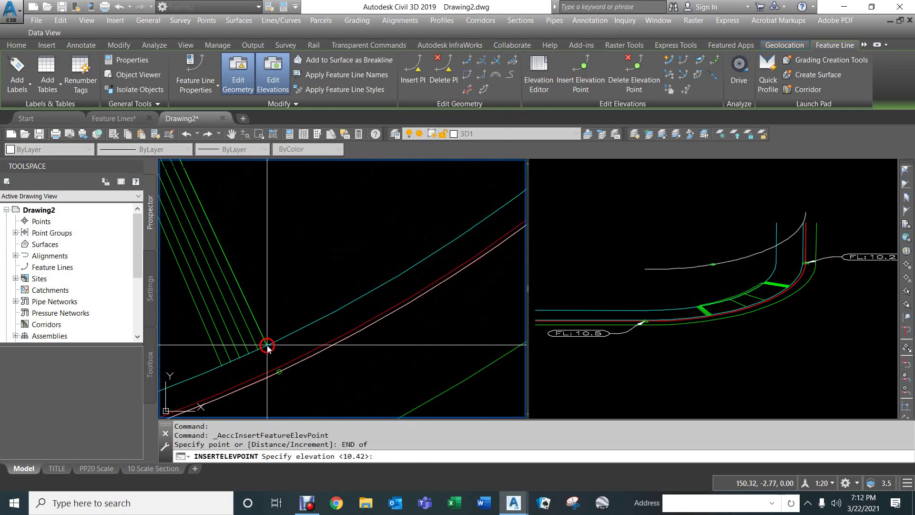
scroll(308, 318, "down", 2)
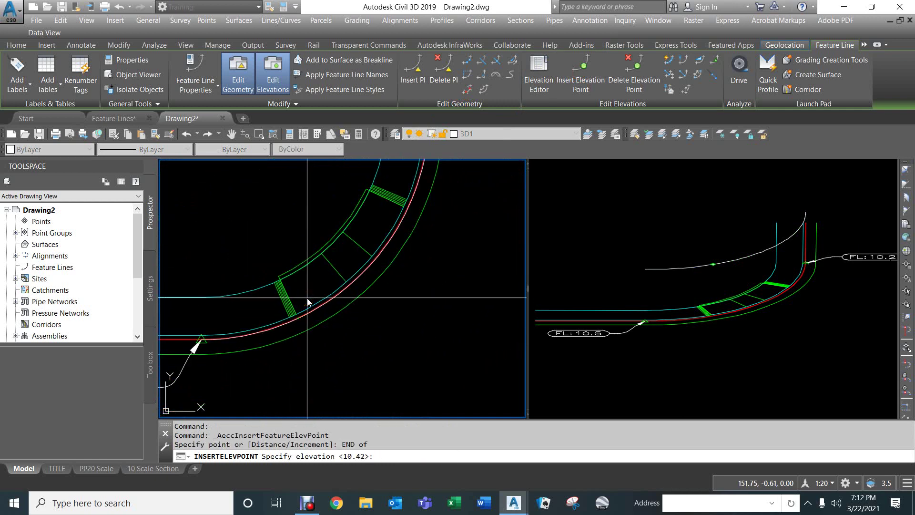
key("Return")
Step: Insert an elevation point on the flowline at the endpoint of the ramp's lower interior joint line, accepting elevation 10.37
scroll(329, 285, "up", 3)
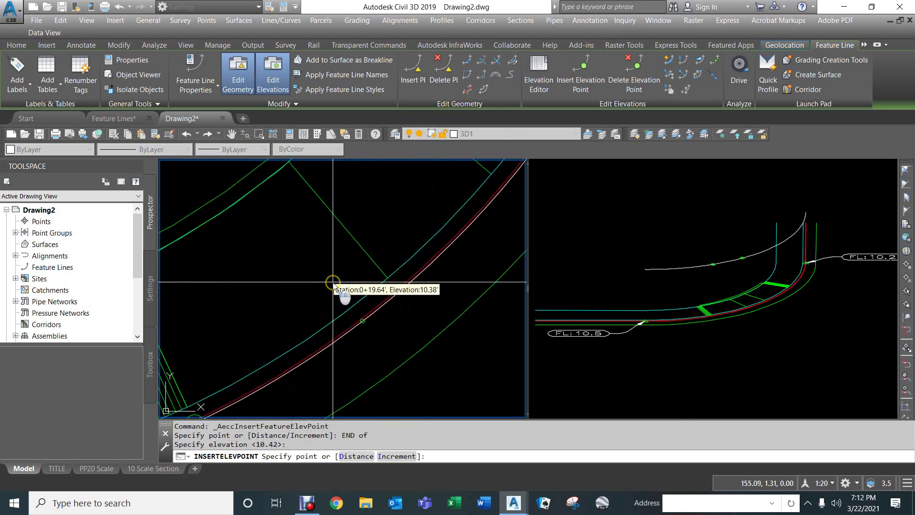
type("END")
key("Return")
left_click(379, 267)
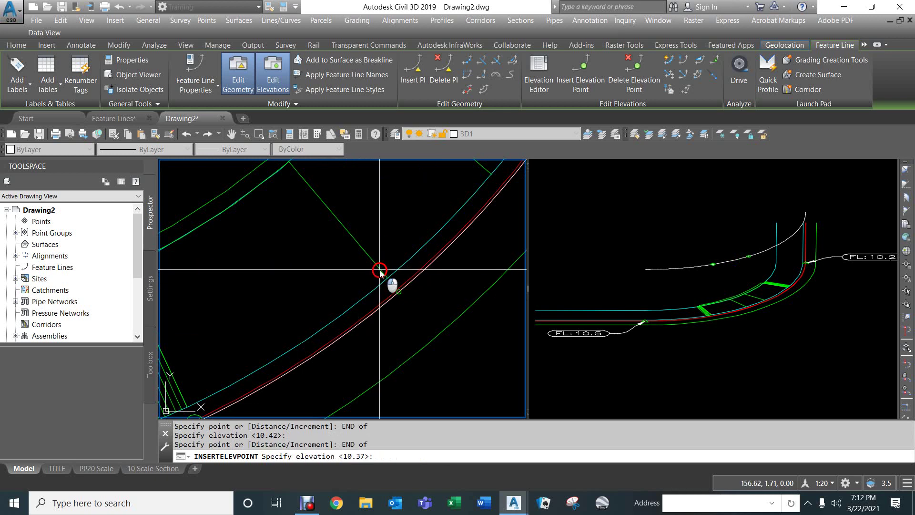
key("Return")
Step: Insert an elevation point on the flowline at the endpoint of the ramp's upper interior joint line, accepting elevation 10.33
middle_click_drag(470, 214, 428, 291)
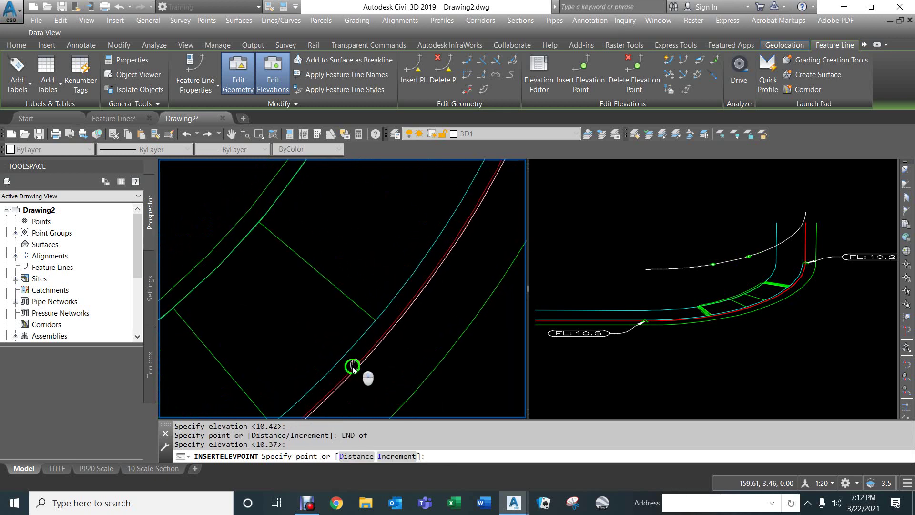
type("END")
key("Return")
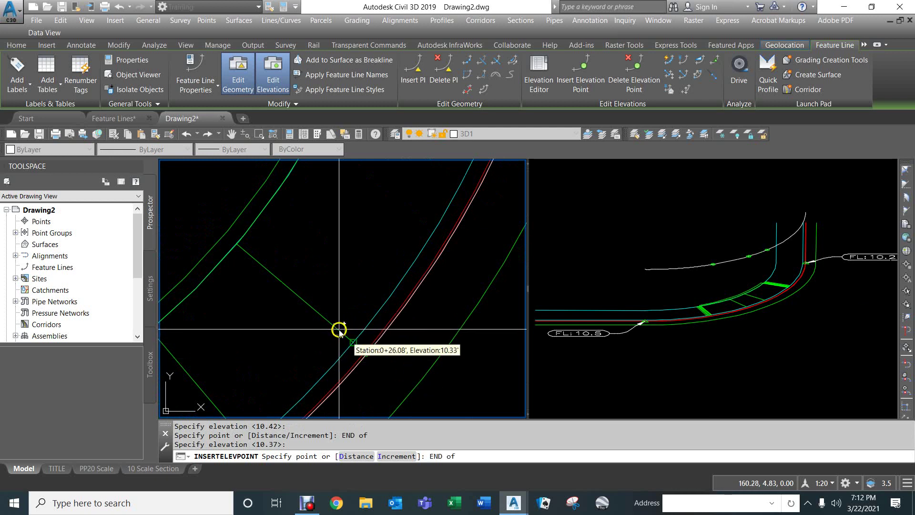
left_click(367, 354)
key("Return")
Step: Insert a final elevation point at the inner end of the upper-right hatched wing, accepting elevation 10.28, and finish editing the flowline
scroll(393, 233, "down", 2)
type("END")
key("Return")
scroll(403, 224, "up", 5)
left_click(404, 248)
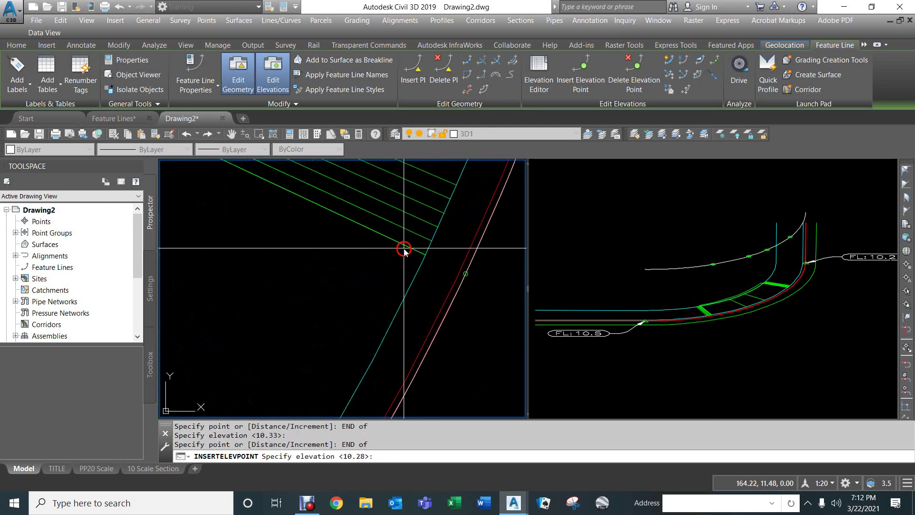
key("Return")
key("Return")
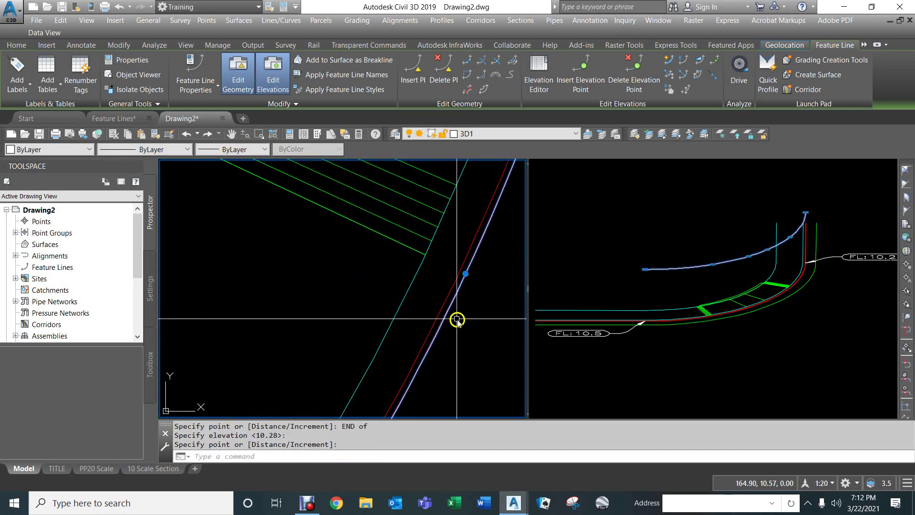
scroll(456, 320, "down", 4)
middle_click_drag(440, 322, 480, 258)
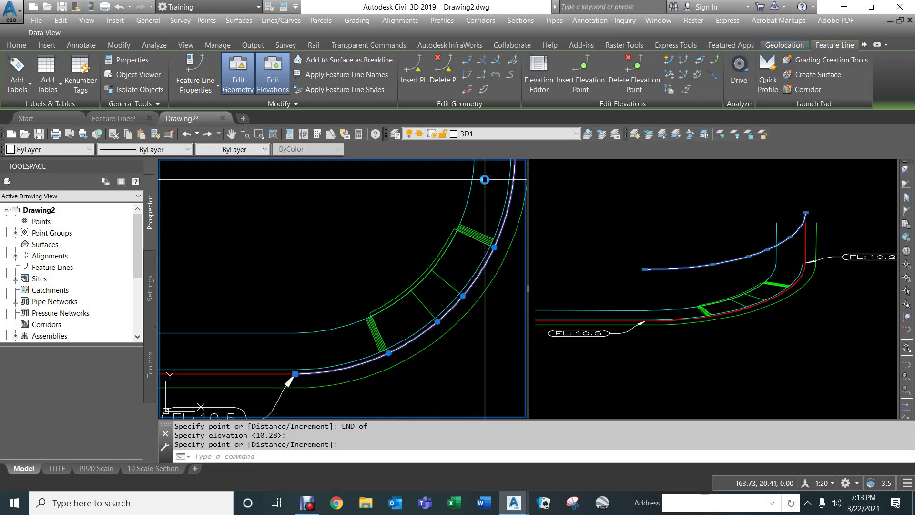
key("Escape")
key("Escape")
key("Escape")
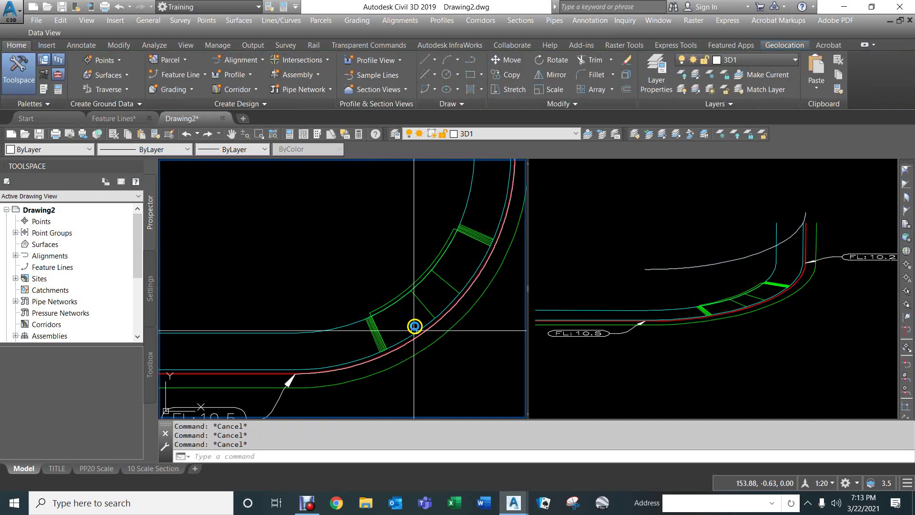
Step: Offset the flowline feature line 0.08 toward the ramp side with an elevation difference of 0.5 to create the top face of curb
scroll(416, 318, "up", 2)
scroll(352, 293, "up", 2)
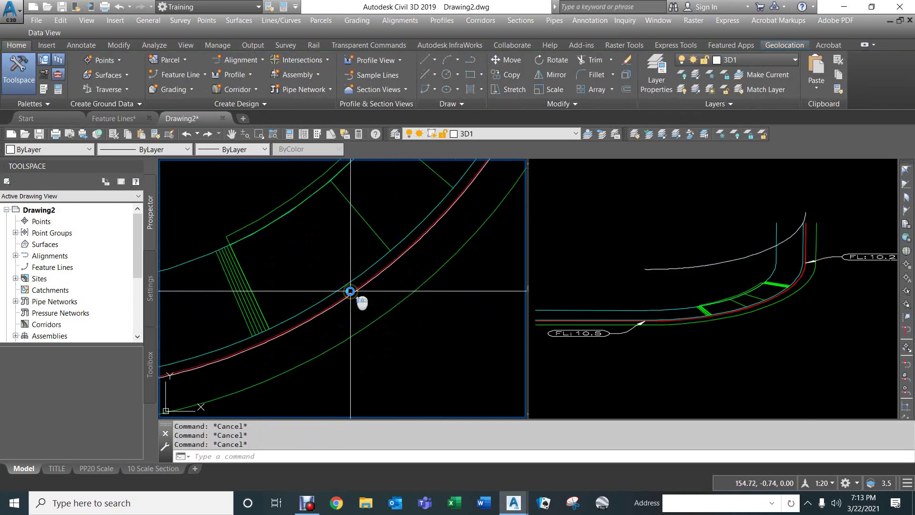
left_click(354, 295)
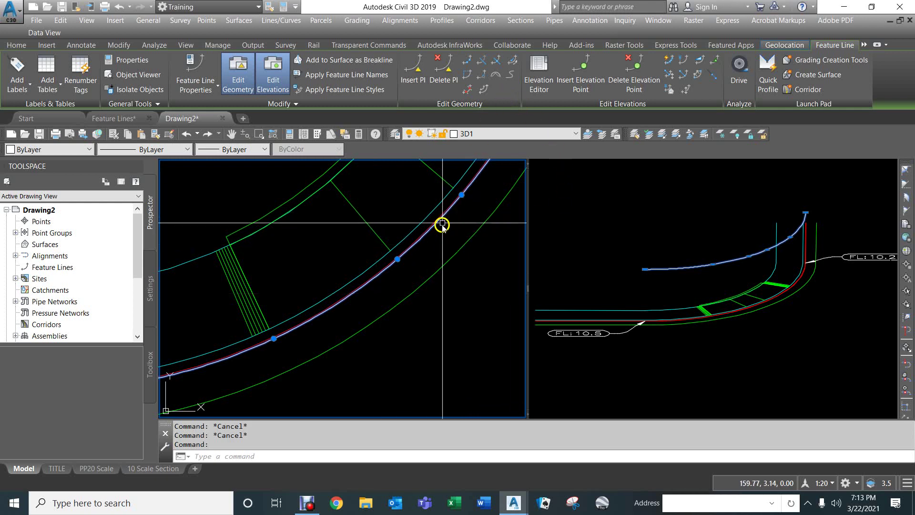
left_click(483, 90)
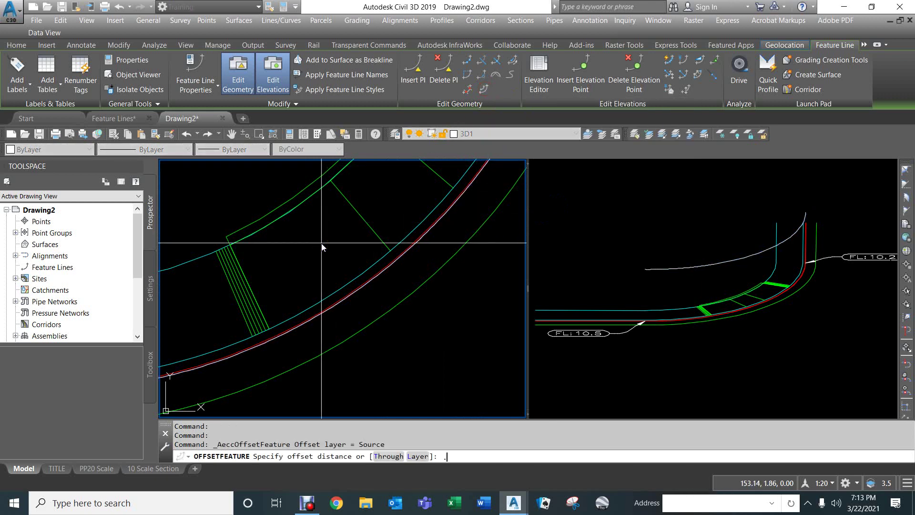
key("Return")
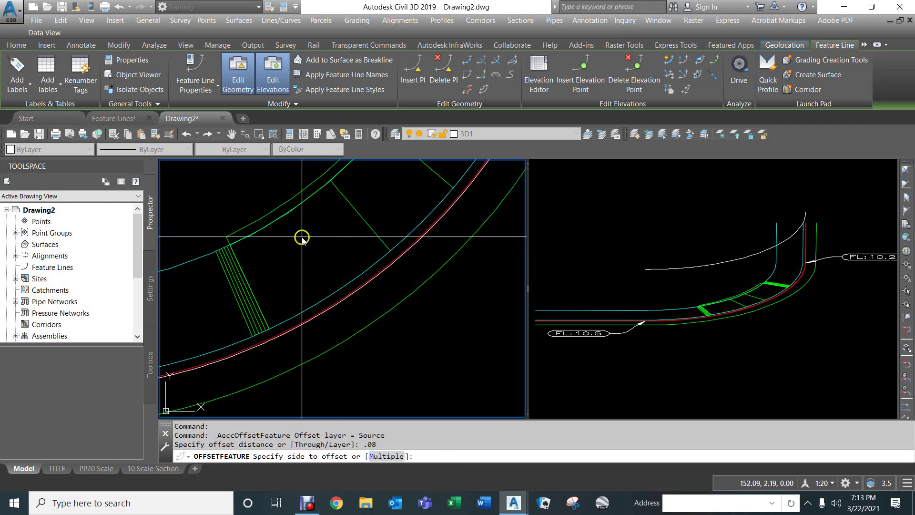
left_click(302, 237)
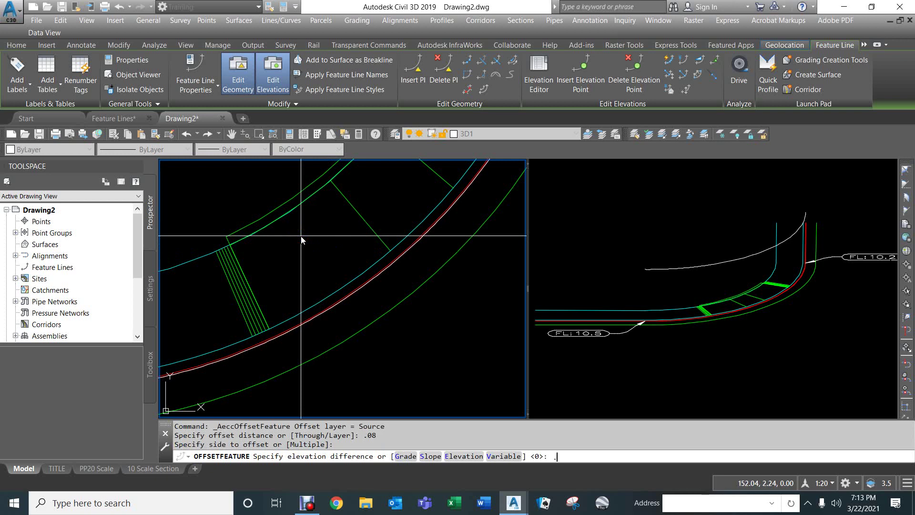
key("Return")
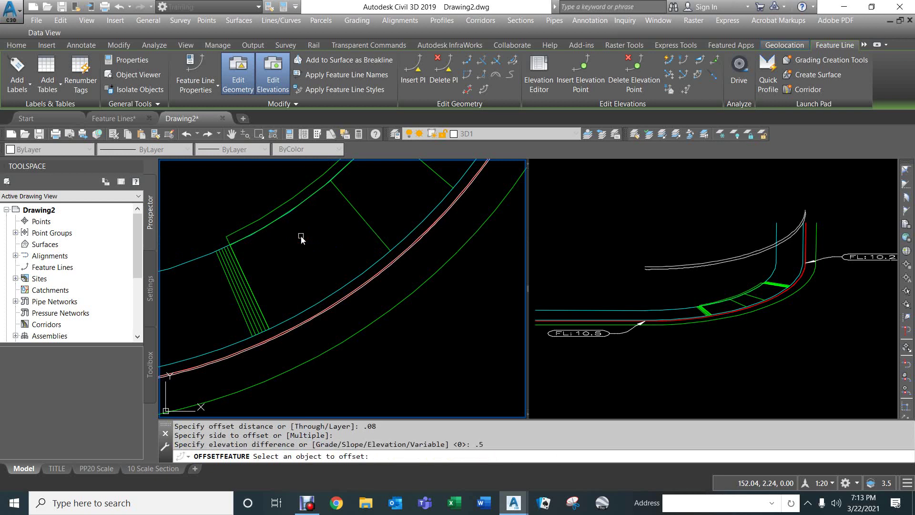
scroll(364, 280, "up", 3)
key("Escape")
key("Escape")
key("Escape")
Step: Compare the offset top-of-curb feature line with the flowline by selecting each in turn
left_click(374, 279)
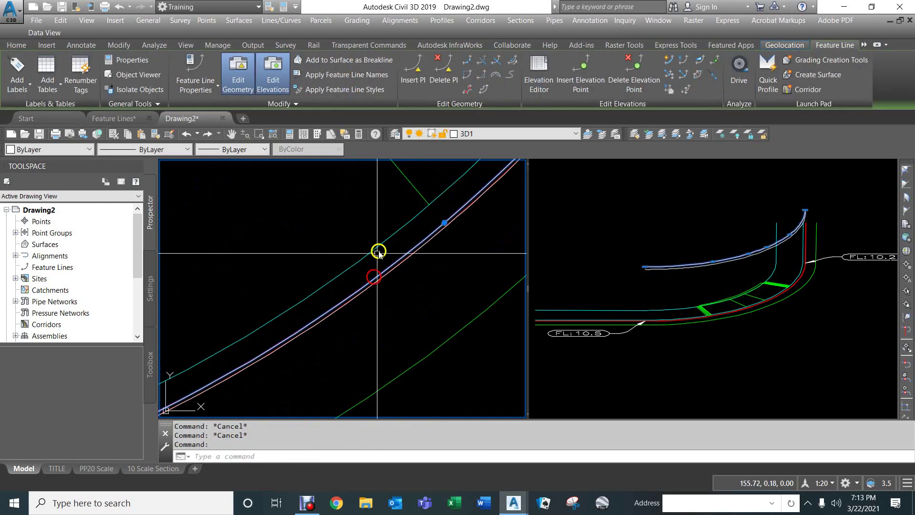
left_click(388, 270)
key("Escape")
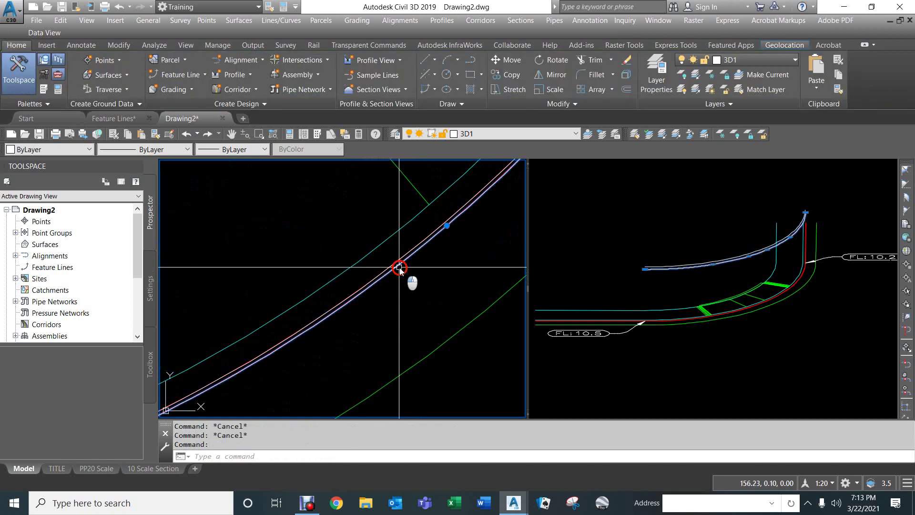
left_click(400, 268)
left_click(432, 261)
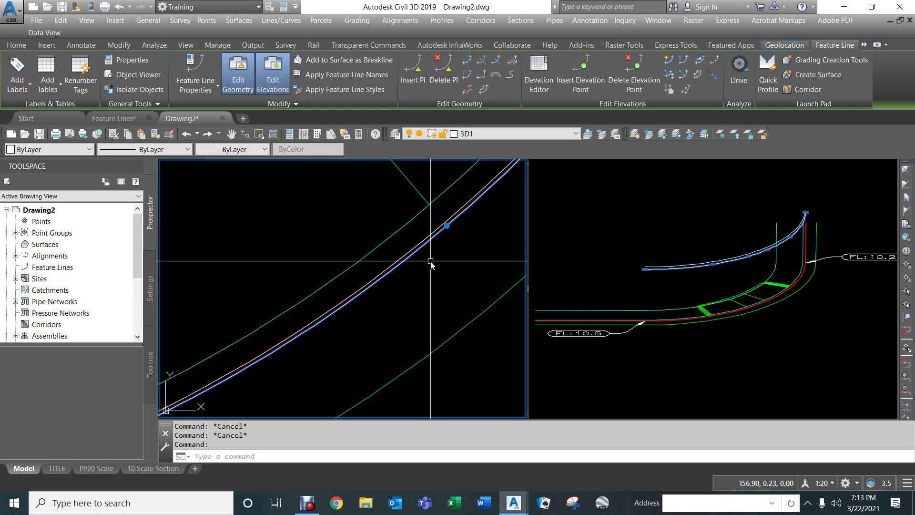
key("Escape")
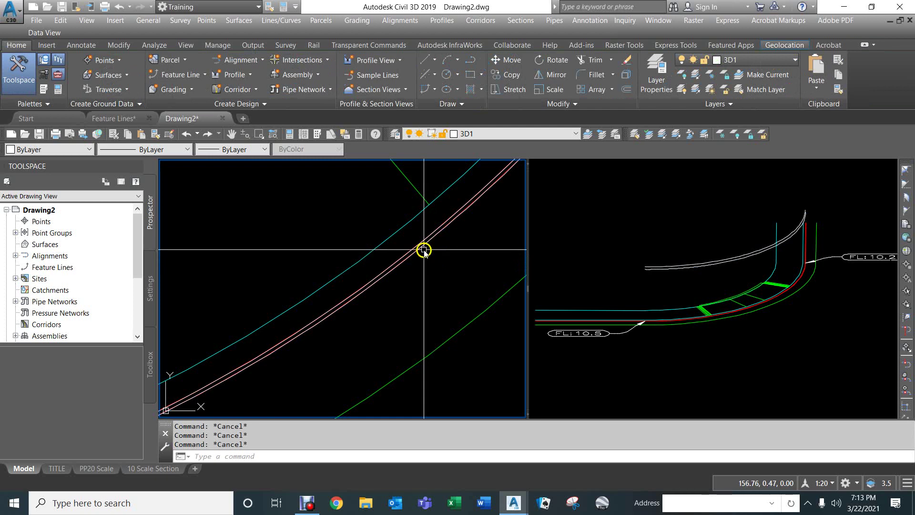
Step: Offset the top face-of-curb feature line 0.5 toward the ramp side with an elevation difference of 0 to form the back of curb
left_click(418, 242)
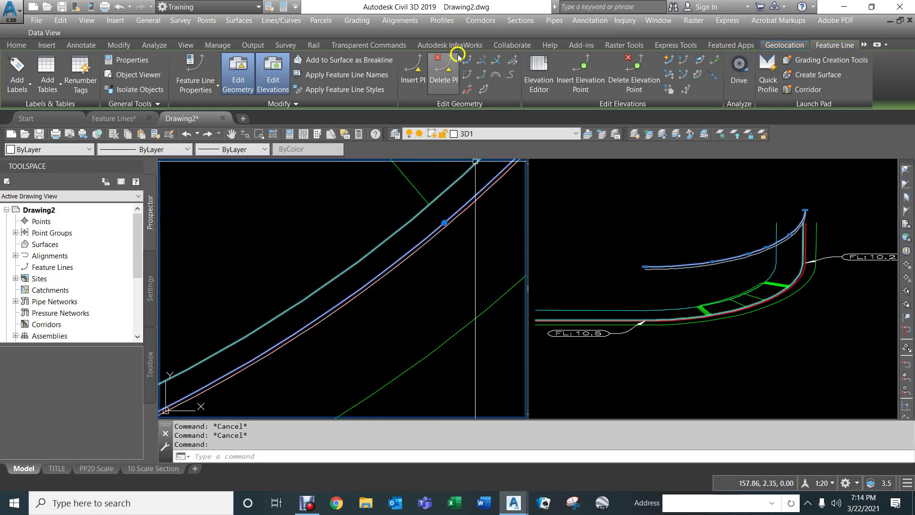
left_click(483, 89)
left_click(316, 213)
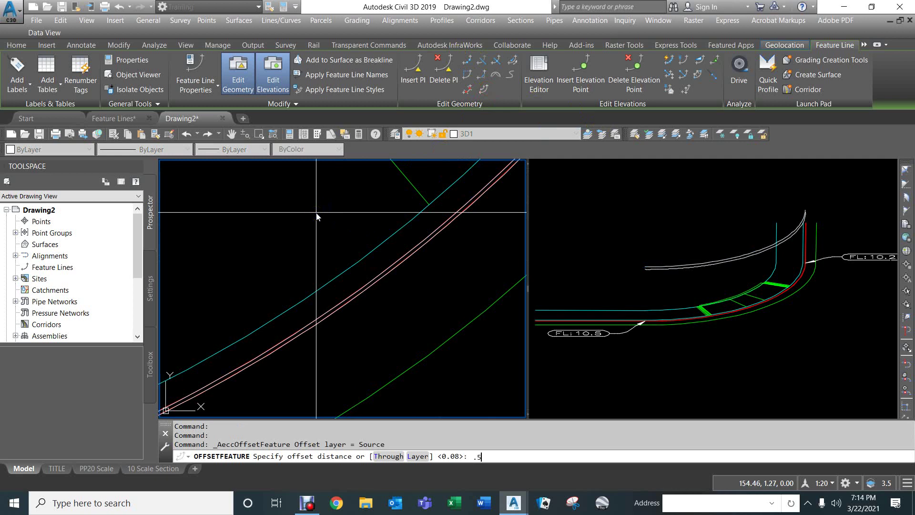
type(".5")
key("Return")
left_click(314, 212)
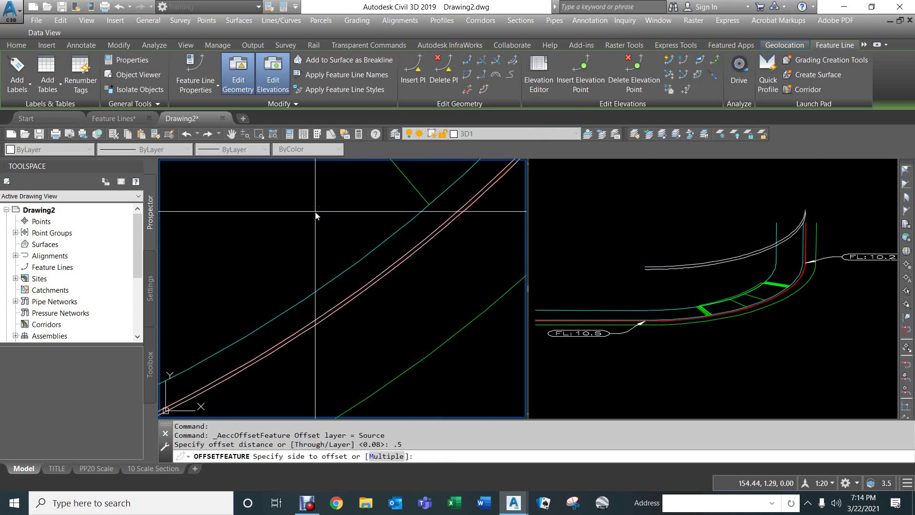
left_click(315, 212)
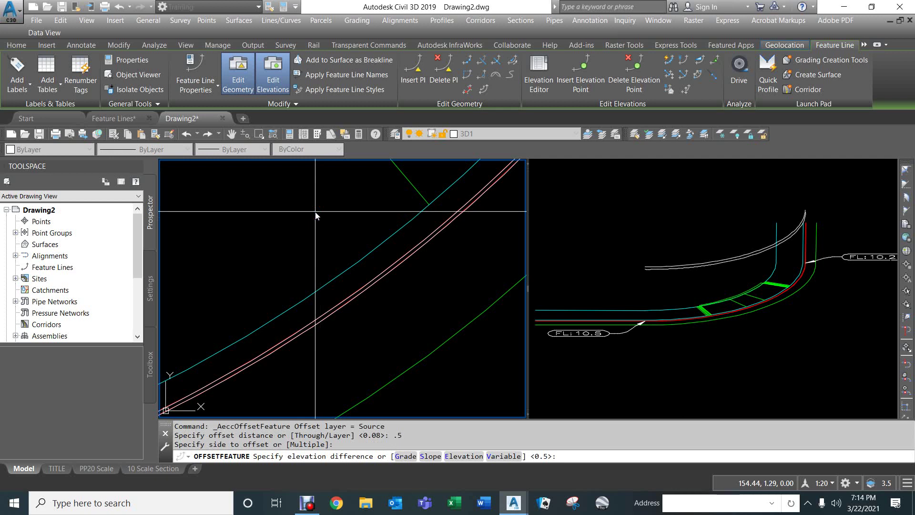
type("0")
key("Return")
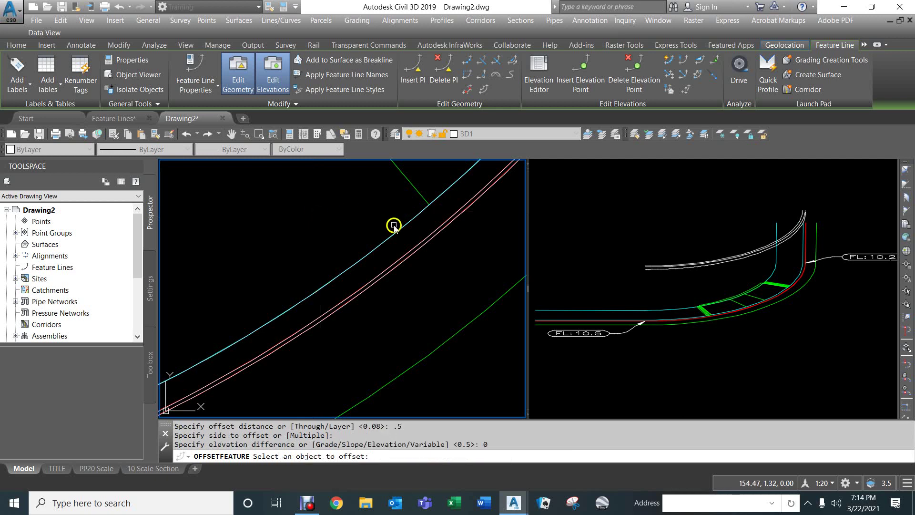
key("Return")
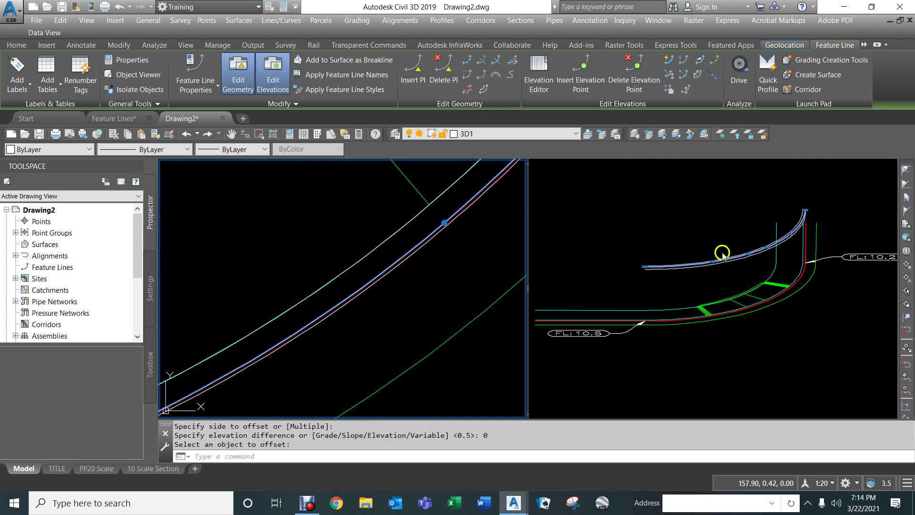
left_click(814, 204)
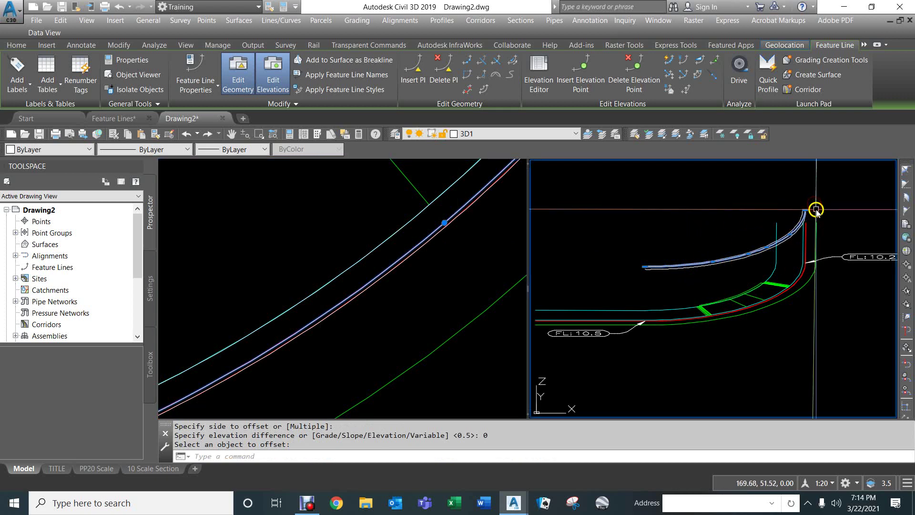
Step: Offset the flowline feature line 1.92 away from the ramp with an elevation difference of 0.125 to form the gutter's outer edge
scroll(814, 206, "up", 5)
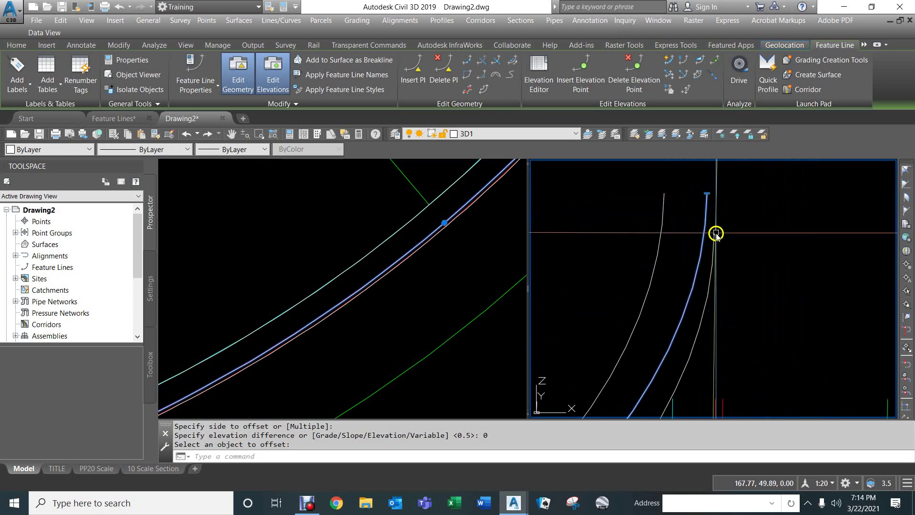
key("Escape")
key("Escape")
key("Escape")
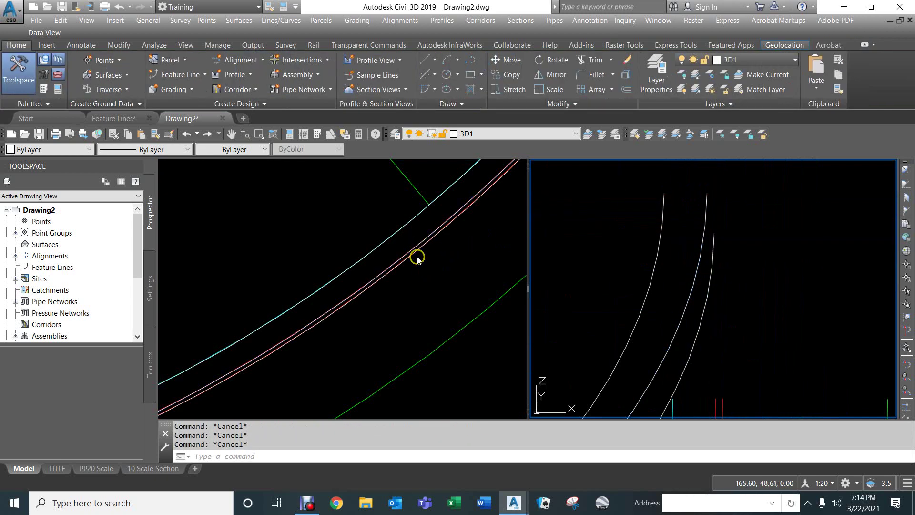
left_click(424, 265)
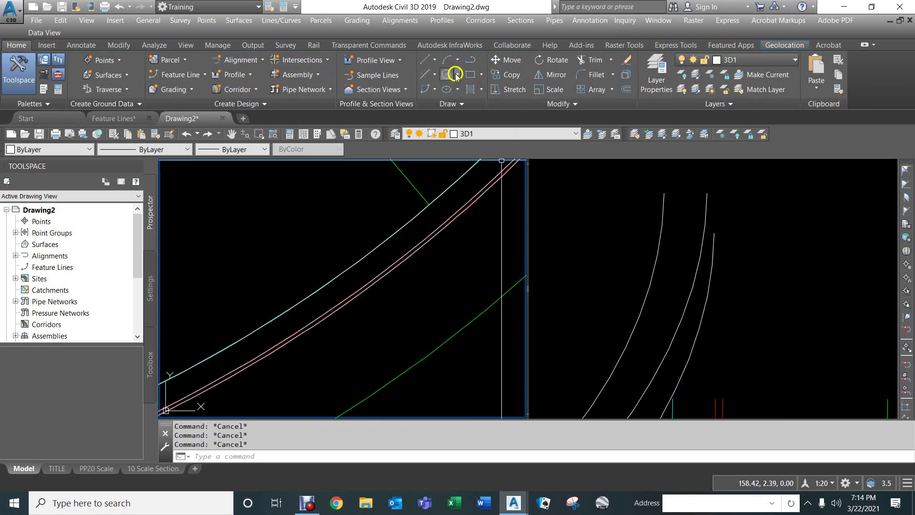
left_click(472, 91)
left_click(448, 224)
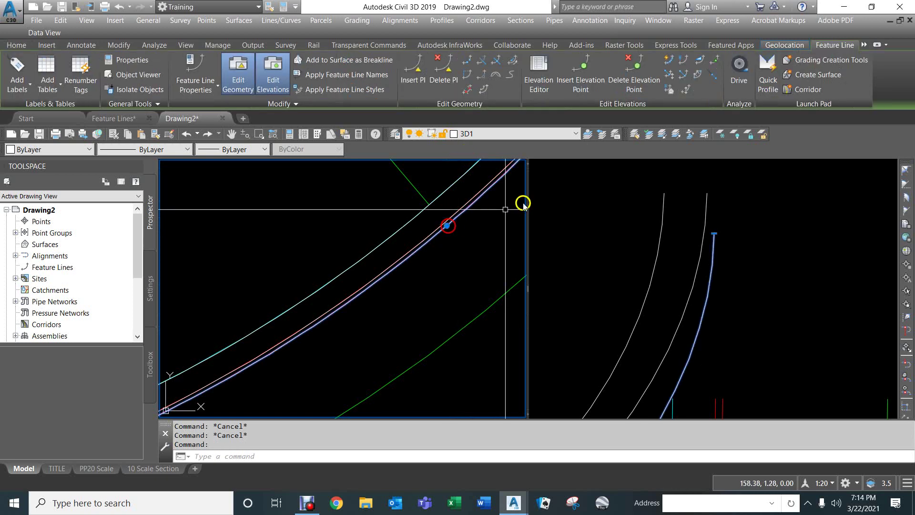
left_click(484, 89)
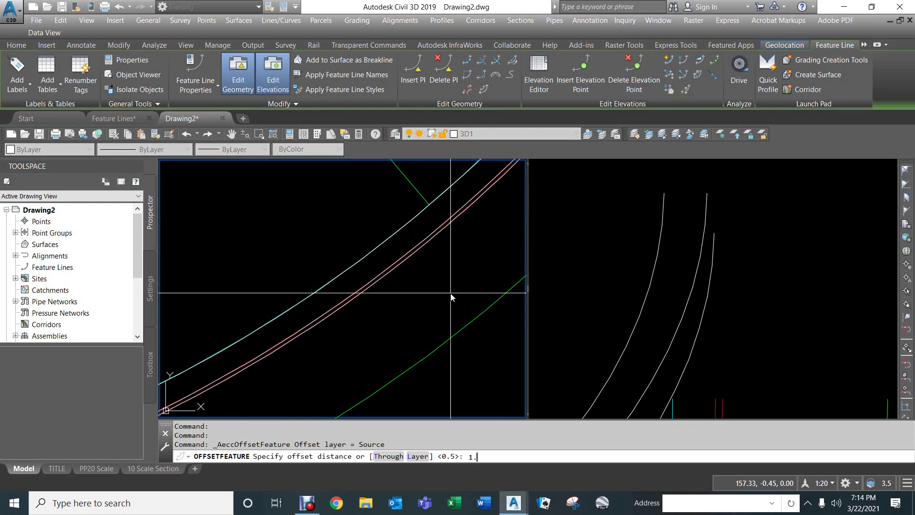
key("Return")
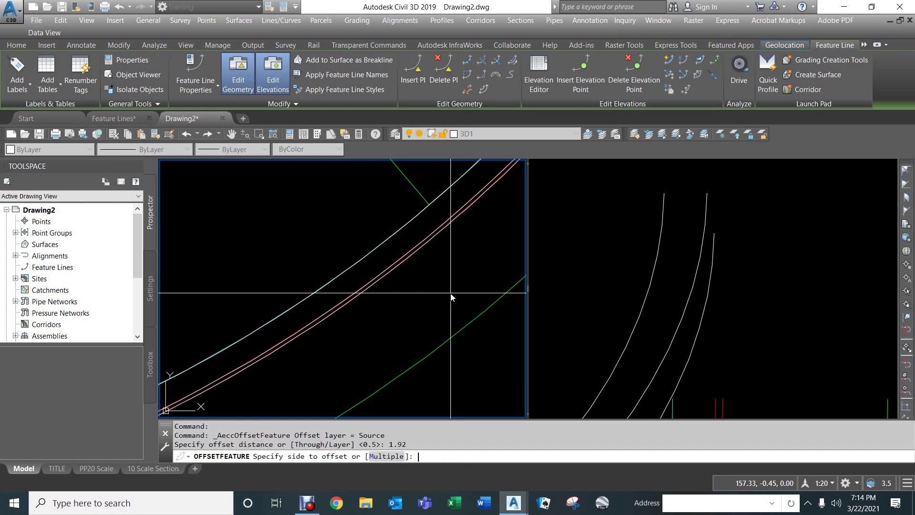
left_click(473, 374)
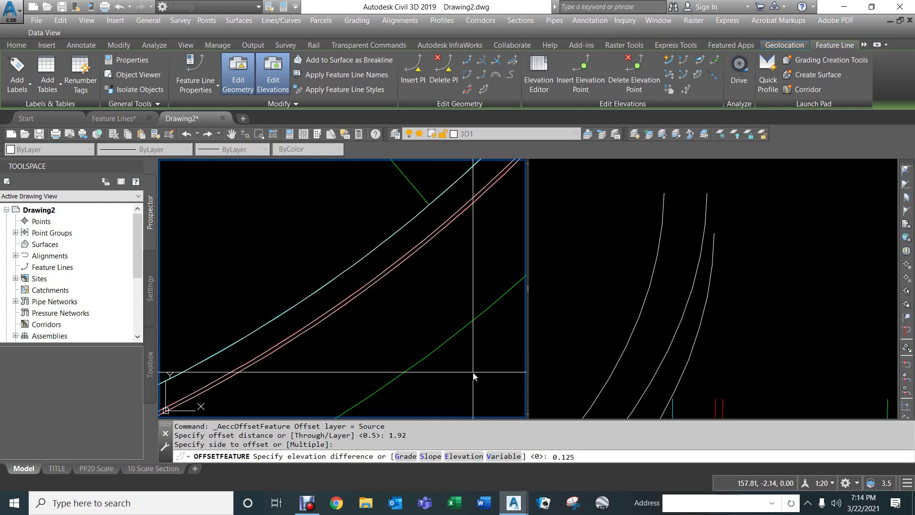
key("Return")
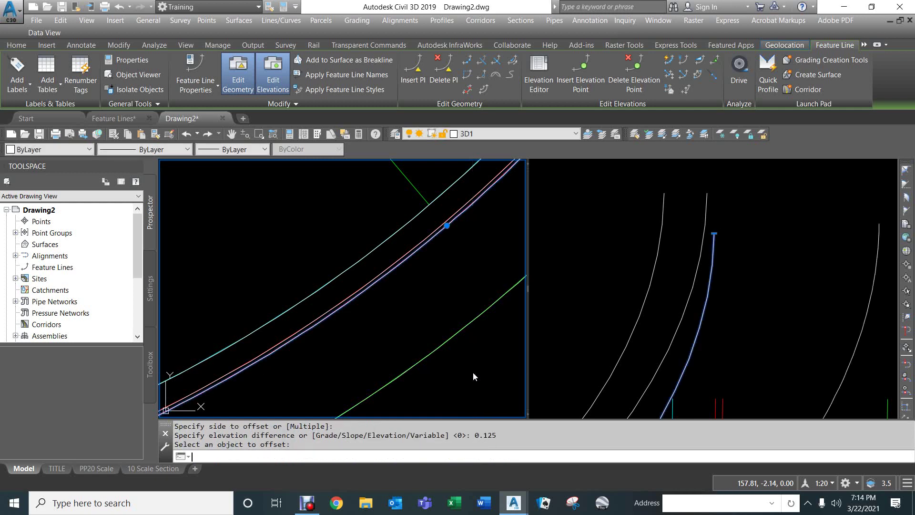
key("Escape")
key("Escape")
key("Escape")
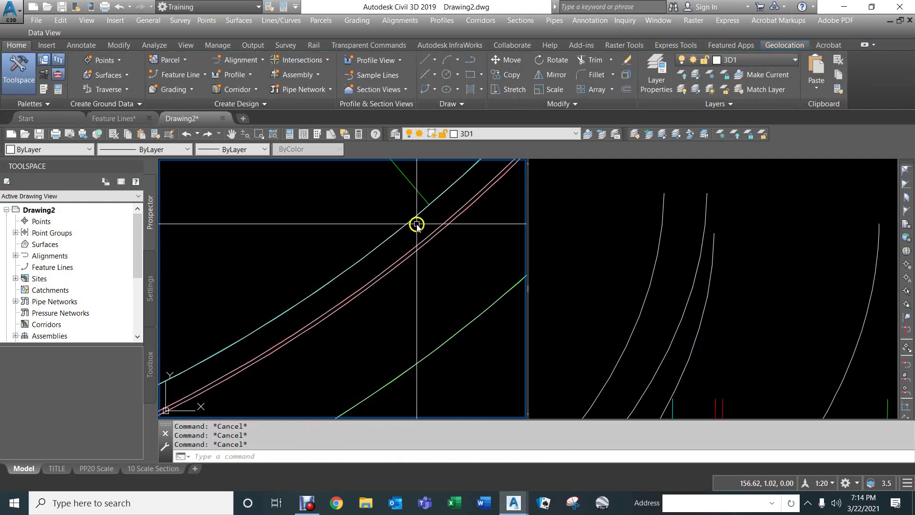
Step: Offset the back-of-curb feature line 5 toward the ramp side with an elevation difference of 0.10 to form the back of walk
scroll(406, 226, "down", 3)
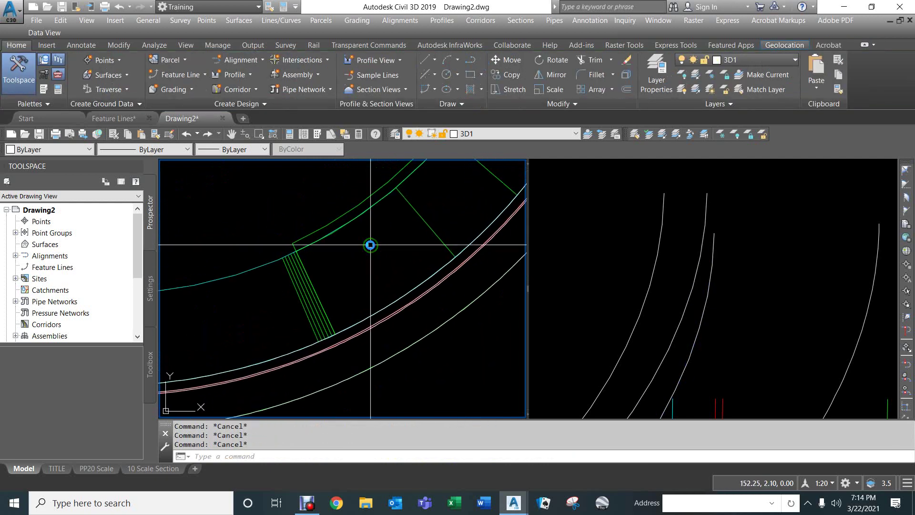
middle_click_drag(402, 259, 358, 254)
key("Return")
key("Escape")
key("Escape")
left_click(390, 264)
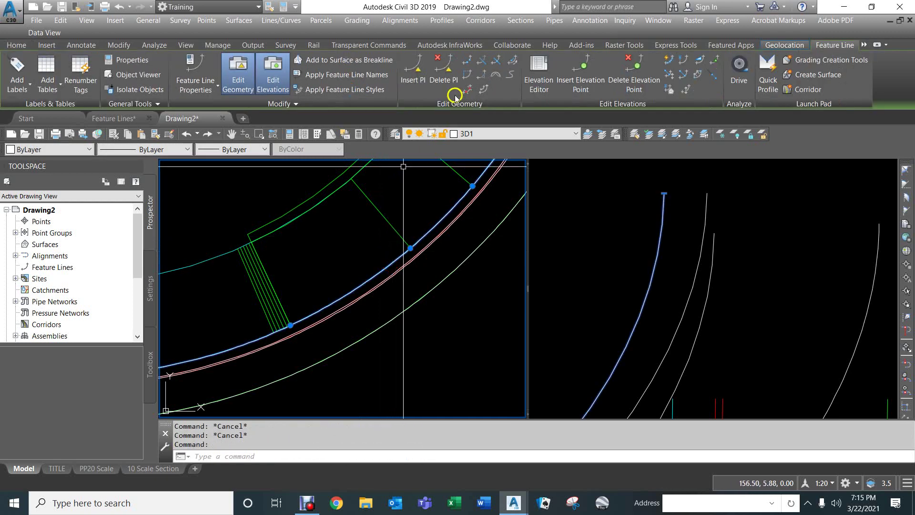
left_click(485, 88)
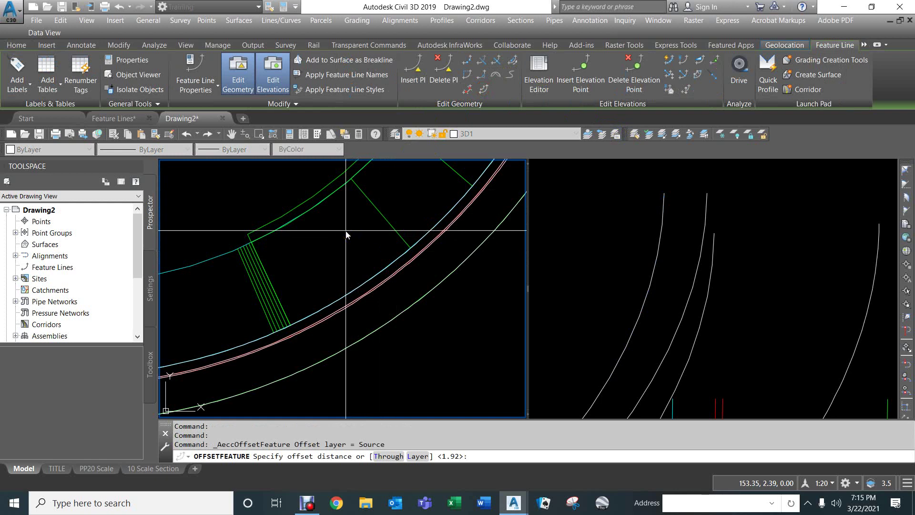
key("Return")
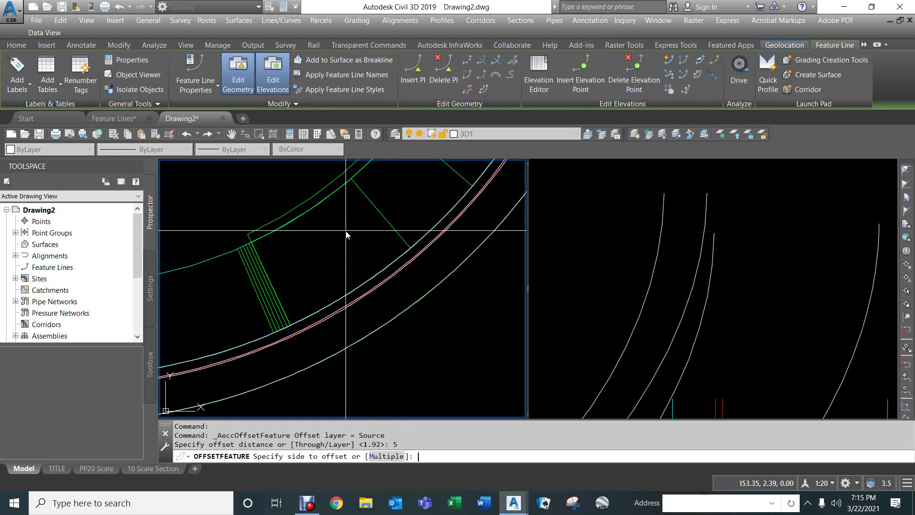
left_click(334, 233)
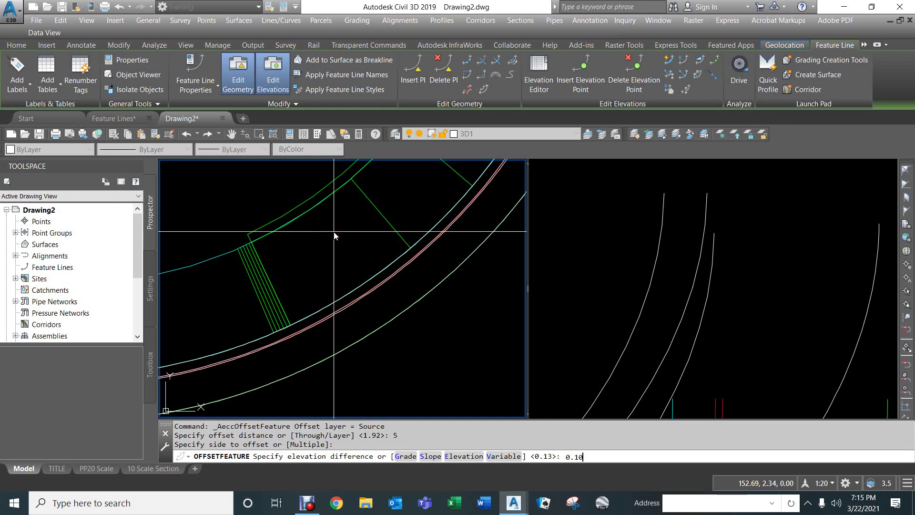
key("Return")
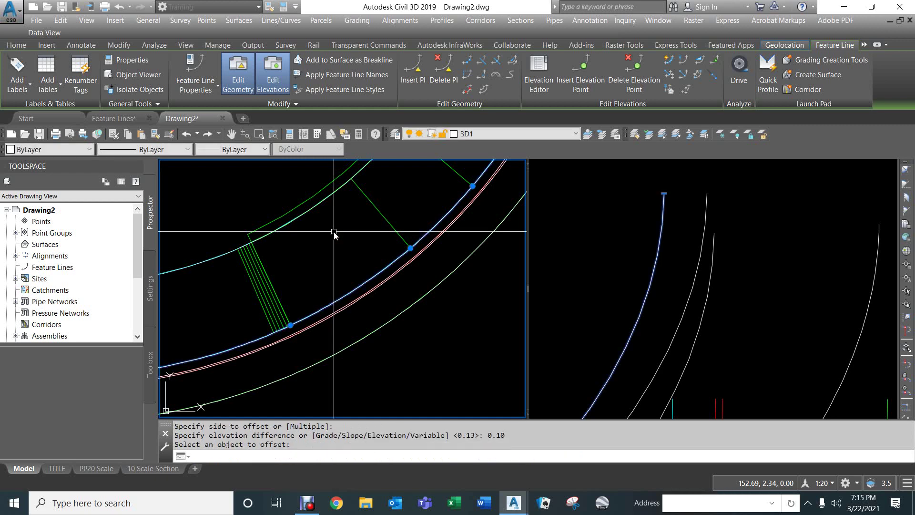
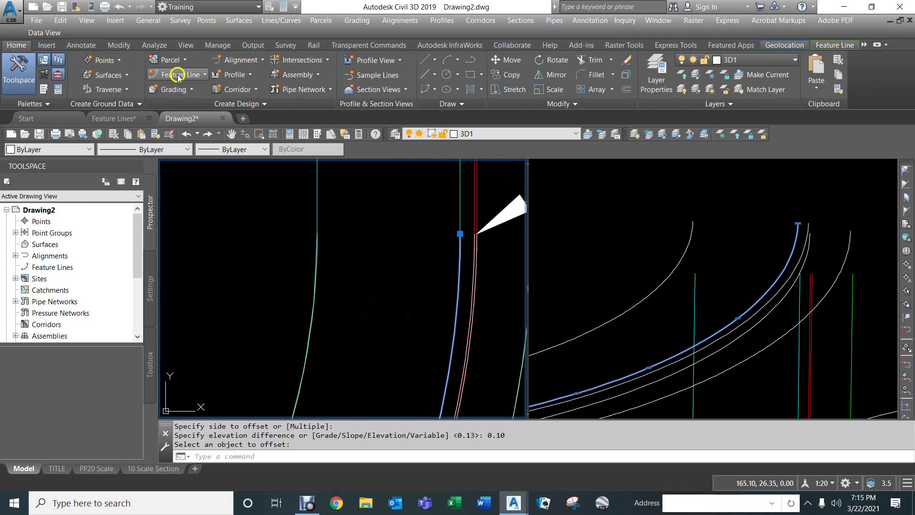
left_click(186, 92)
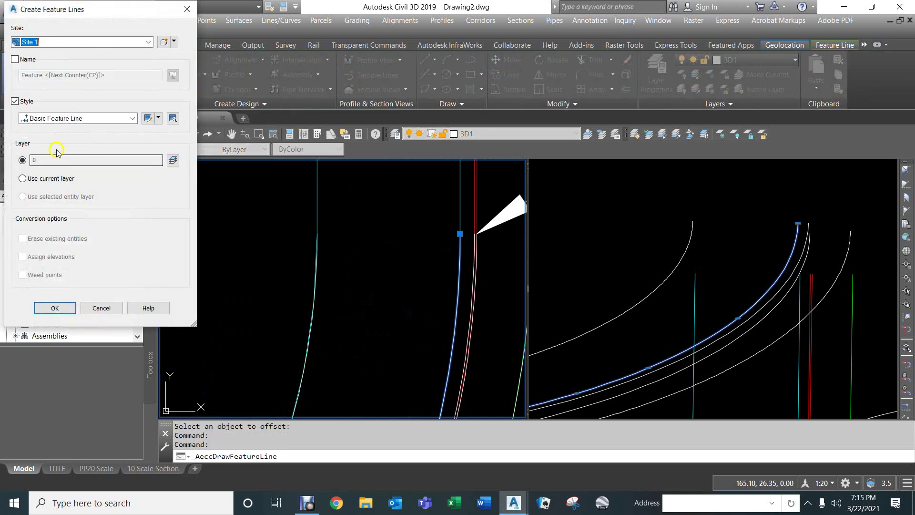
left_click(46, 180)
left_click(55, 308)
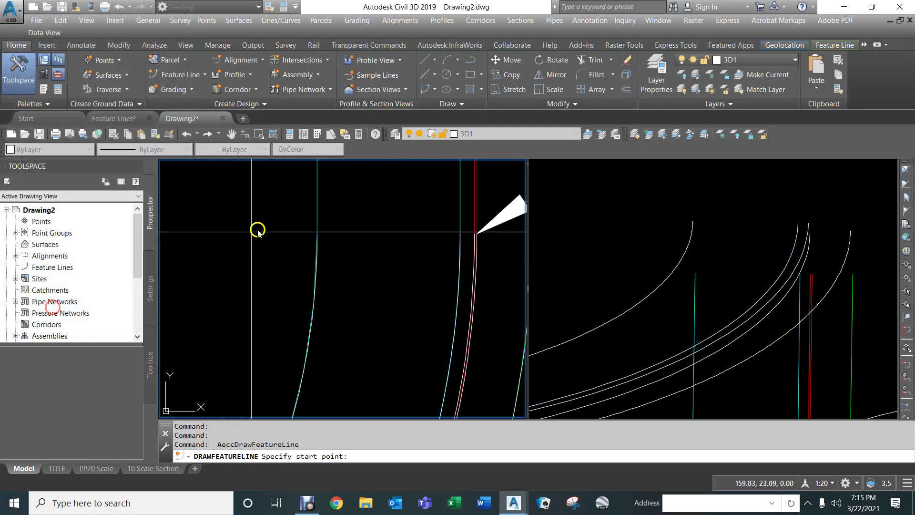
type("END")
key("Return")
left_click(317, 254)
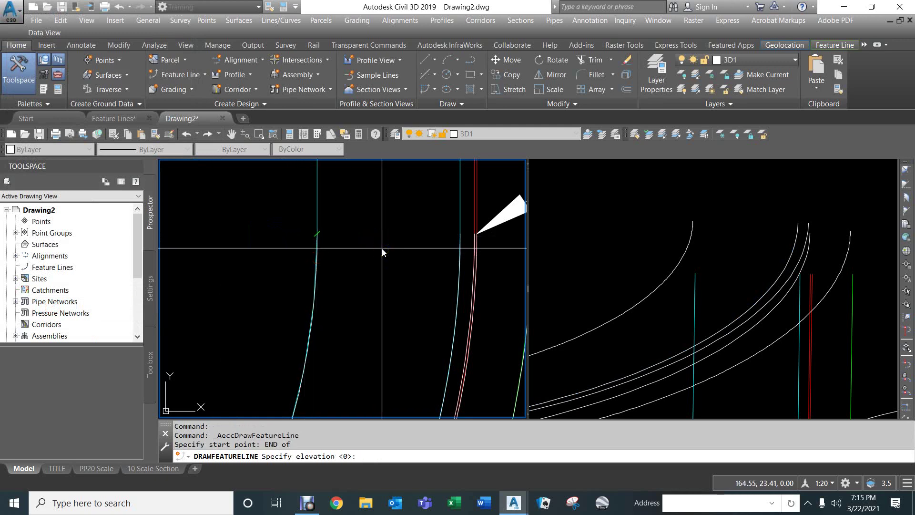
key("Escape")
key("Escape")
key("Escape")
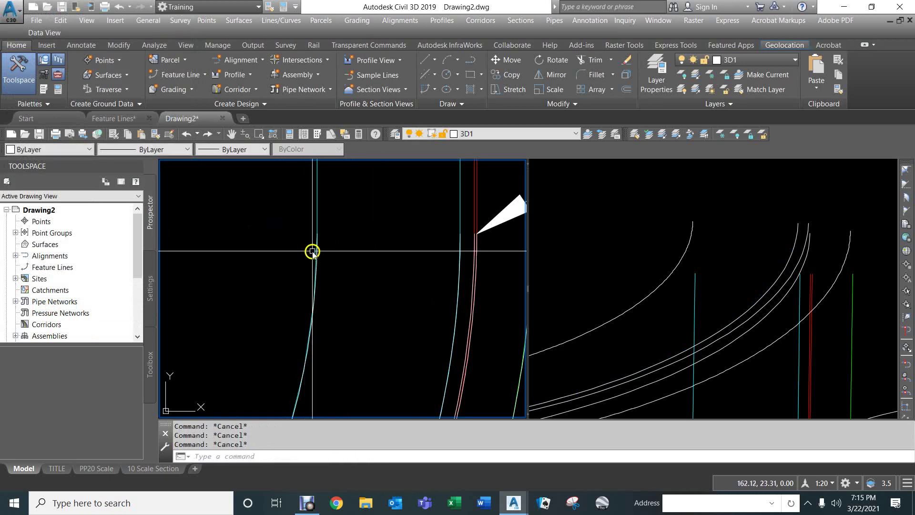
Step: Select all feature lines similar to the back-of-walk line and bring them to the front of the draw order
left_click(314, 250)
right_click(354, 230)
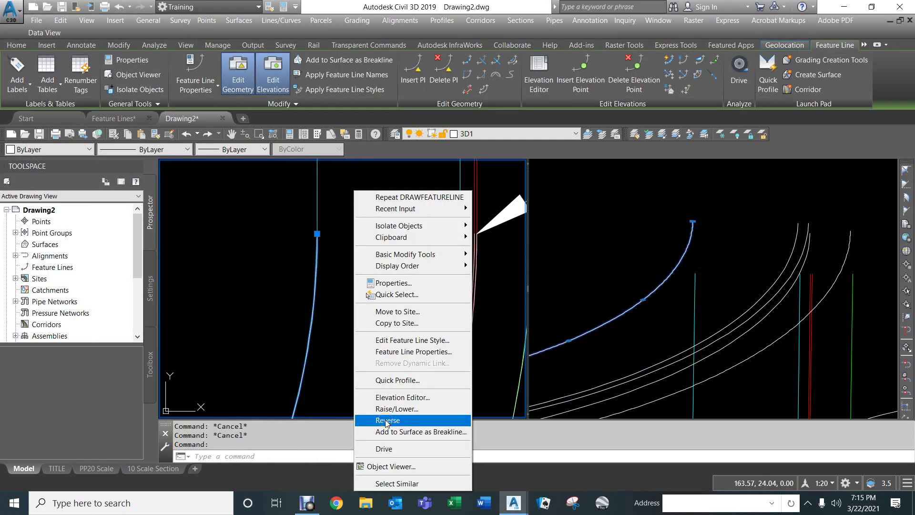
left_click(306, 382)
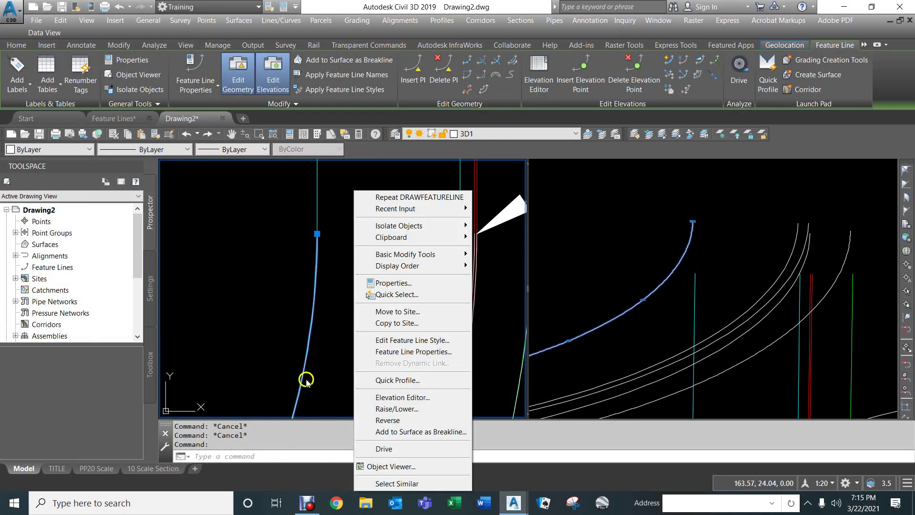
left_click(380, 484)
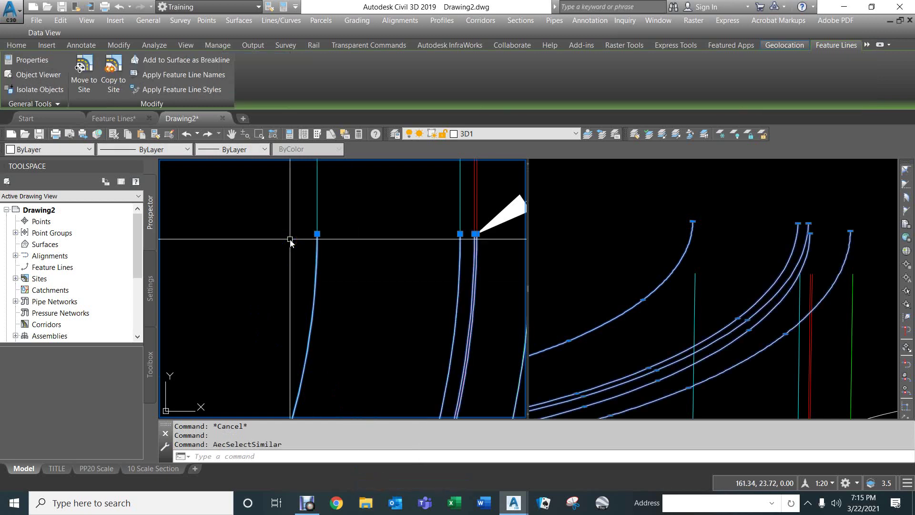
type("DR")
key("Return")
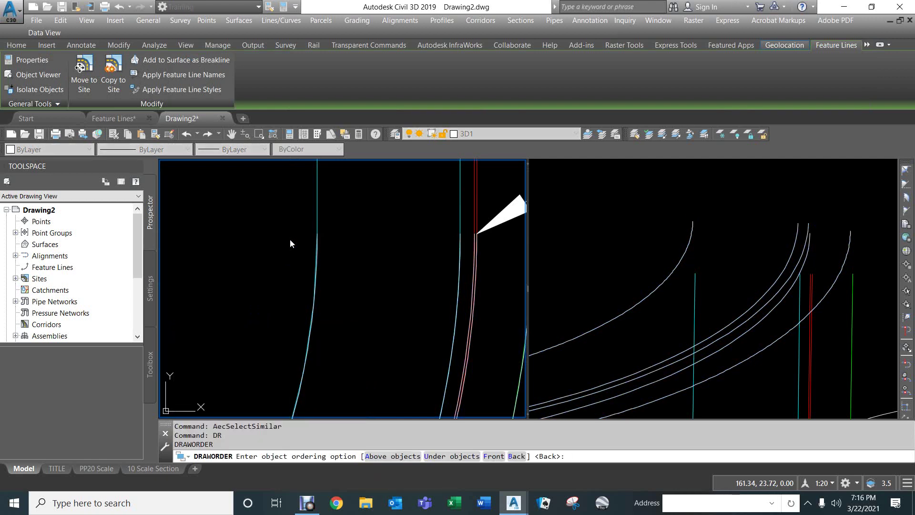
type("F")
key("Return")
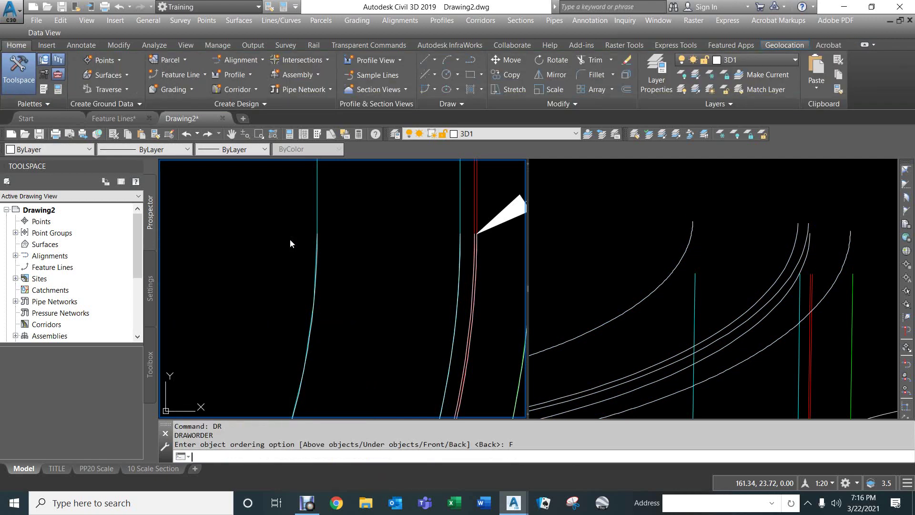
key("Return")
key("Escape")
key("Escape")
key("Escape")
key("Escape")
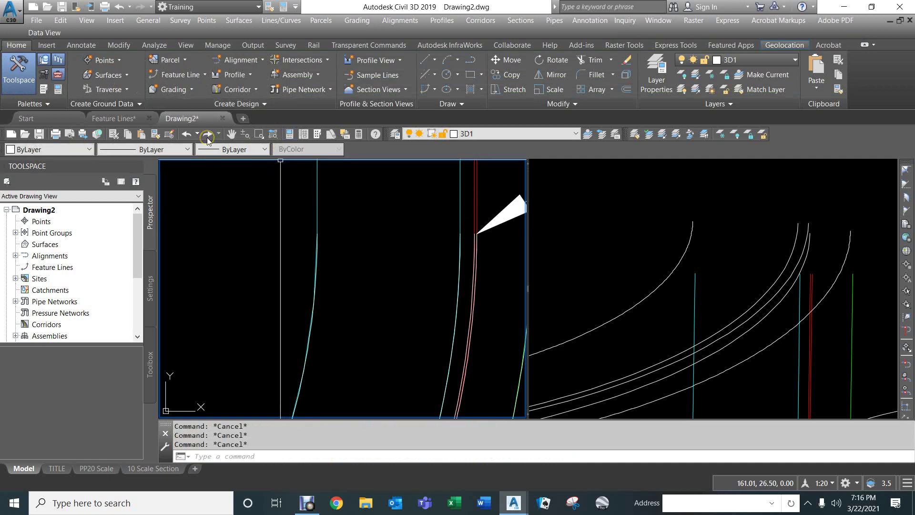
left_click(167, 76)
left_click(181, 94)
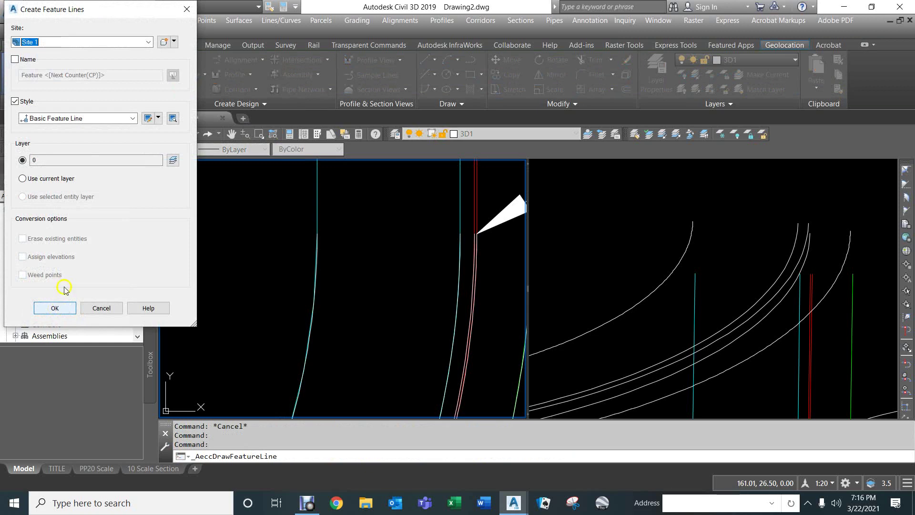
left_click(31, 178)
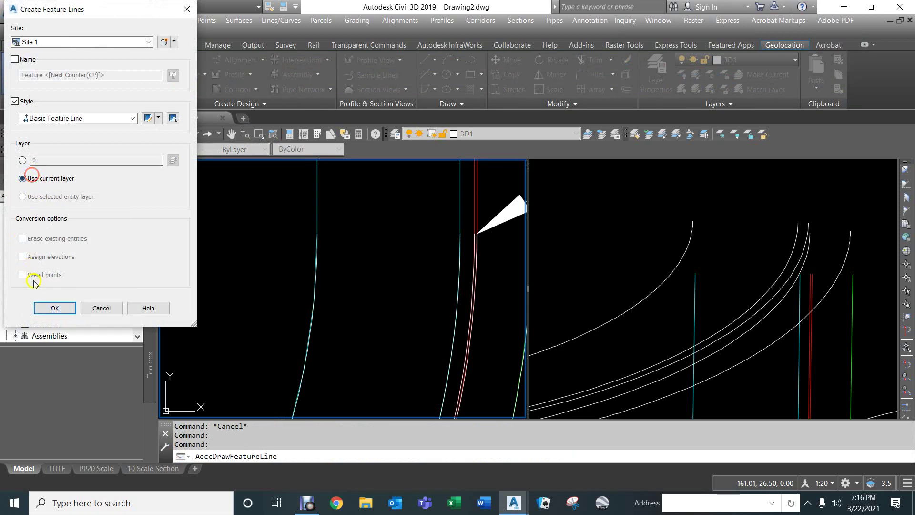
left_click(55, 309)
type("END")
key("Return")
left_click(313, 265)
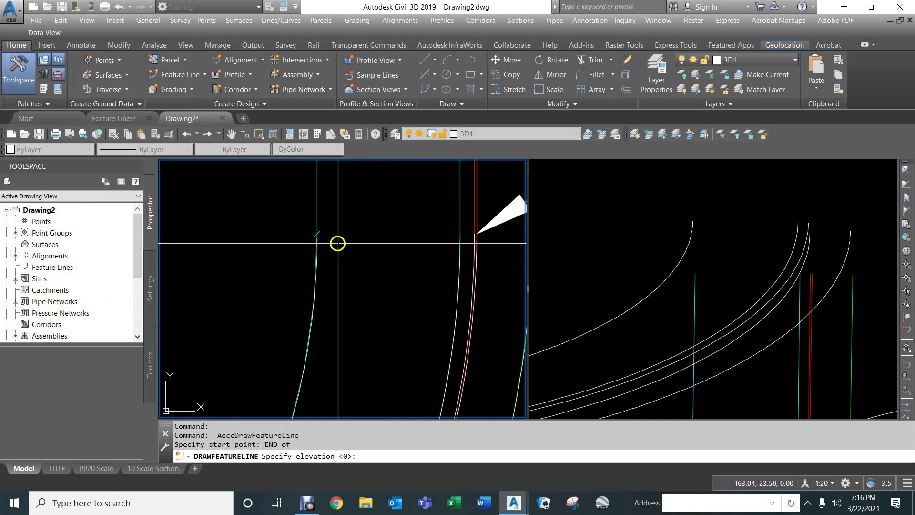
key("Escape")
key("Escape")
key("Escape")
left_click(317, 248)
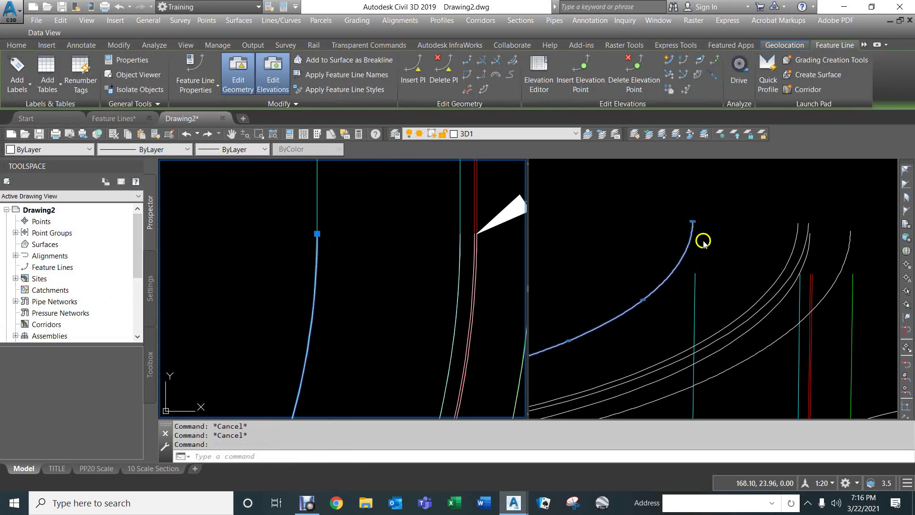
key("Escape")
Step: Start a feature line on the current layer at the back-of-walk line's FL:10.20 end, accepting the snapped elevation
left_click(628, 196)
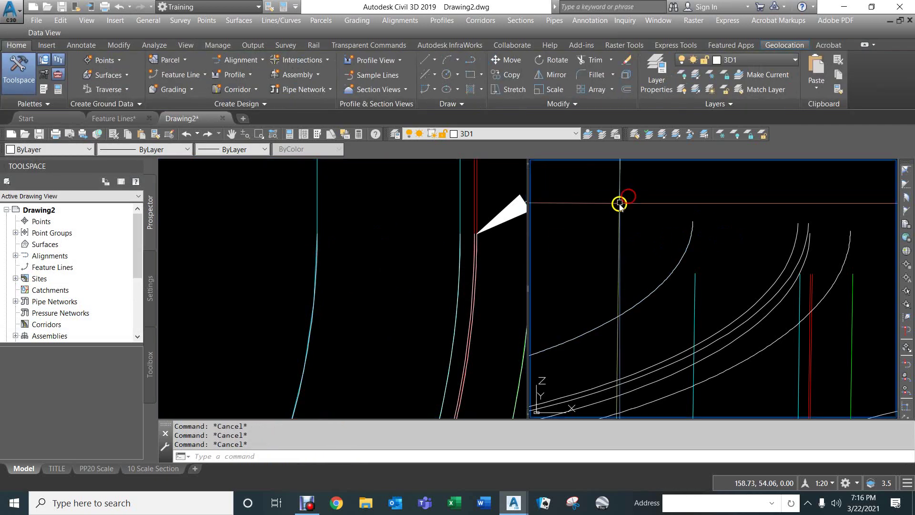
left_click(194, 74)
left_click(178, 97)
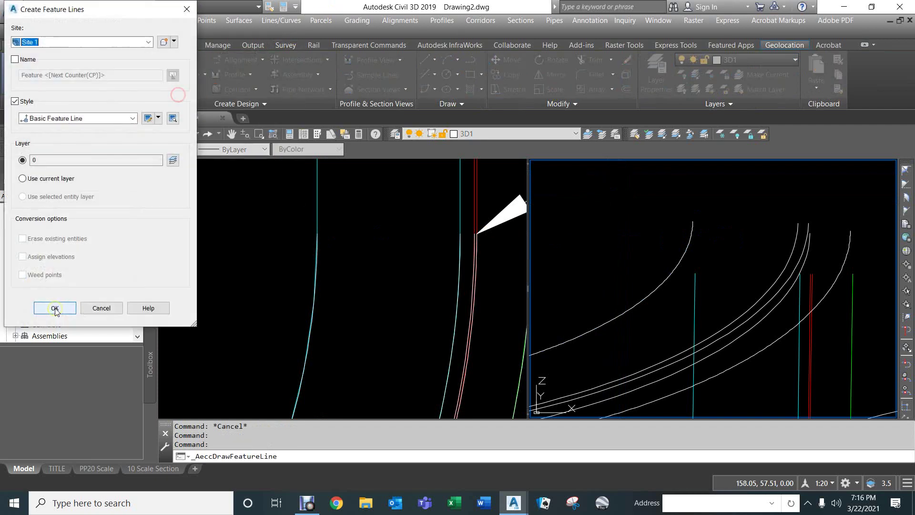
left_click(57, 179)
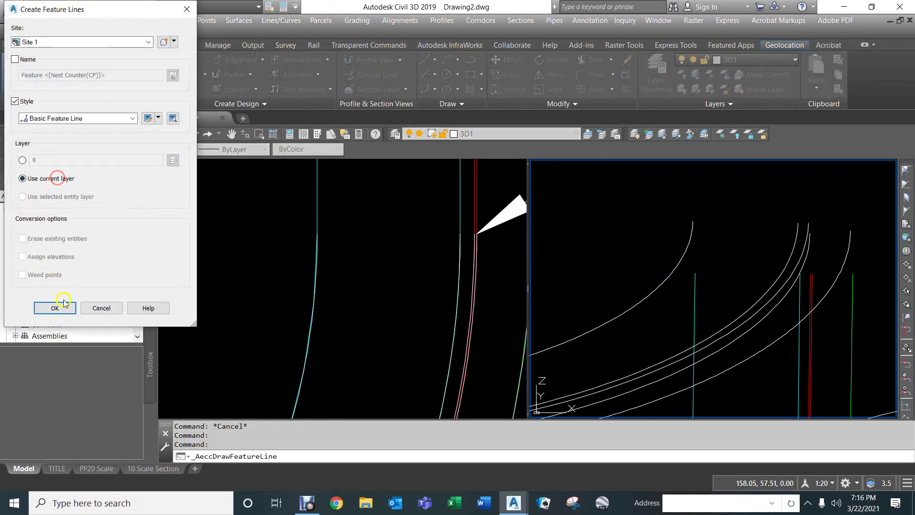
left_click(55, 308)
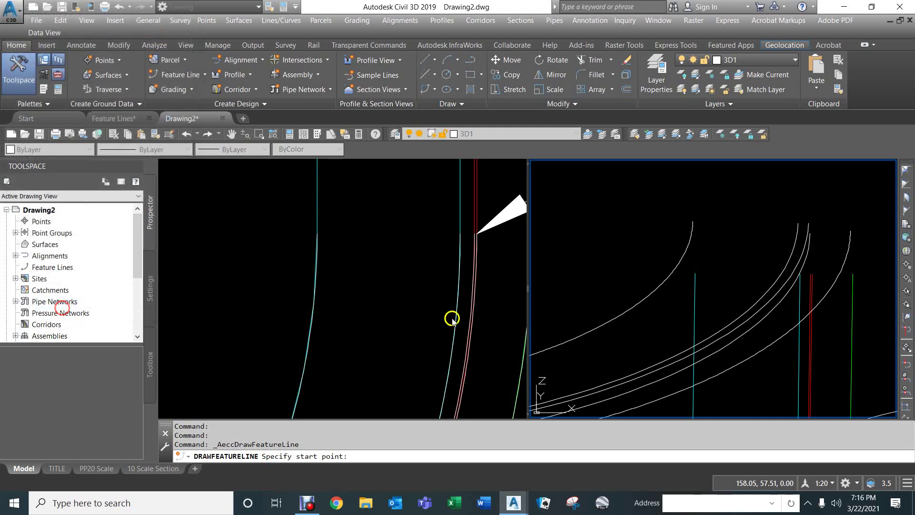
type("END")
key("Return")
left_click(693, 224)
key("Return")
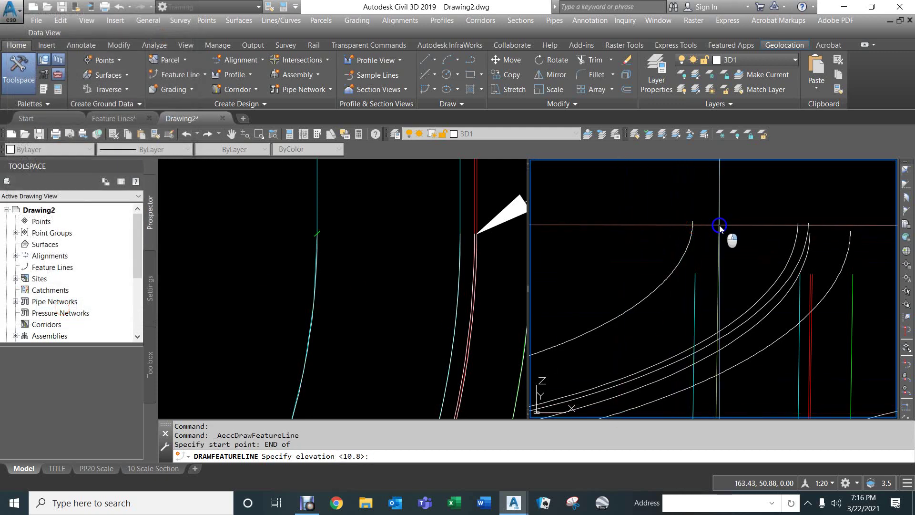
Step: Extend the feature line to the endpoints of the back-of-curb and top face-of-curb lines, accepting their snapped elevations
type("END")
key("Return")
left_click(797, 221)
key("Return")
type("END")
key("Return")
left_click(816, 214)
key("Return")
Step: Extend the feature line to the endpoints of the flowline and gutter's outer edge at their snapped elevations, and finish it
type("END")
key("Return")
left_click(815, 243)
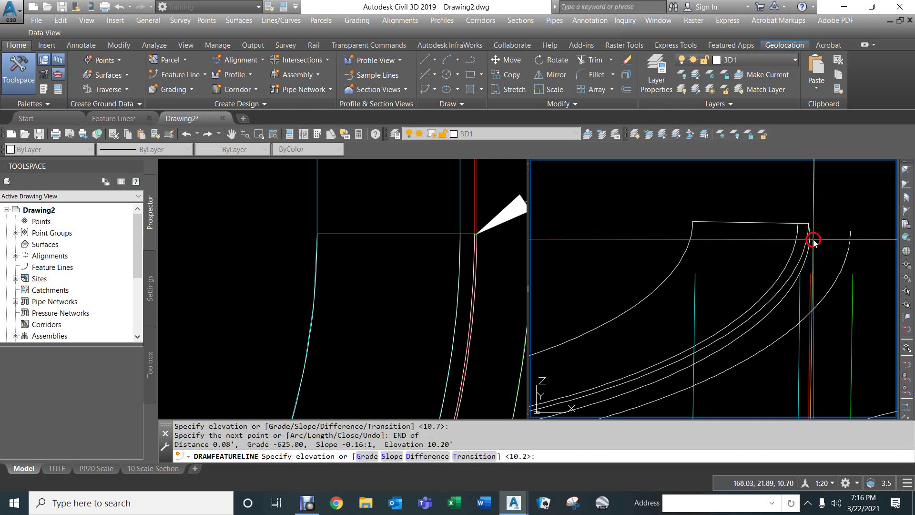
key("Return")
type("END")
key("Return")
left_click(850, 232)
key("Return")
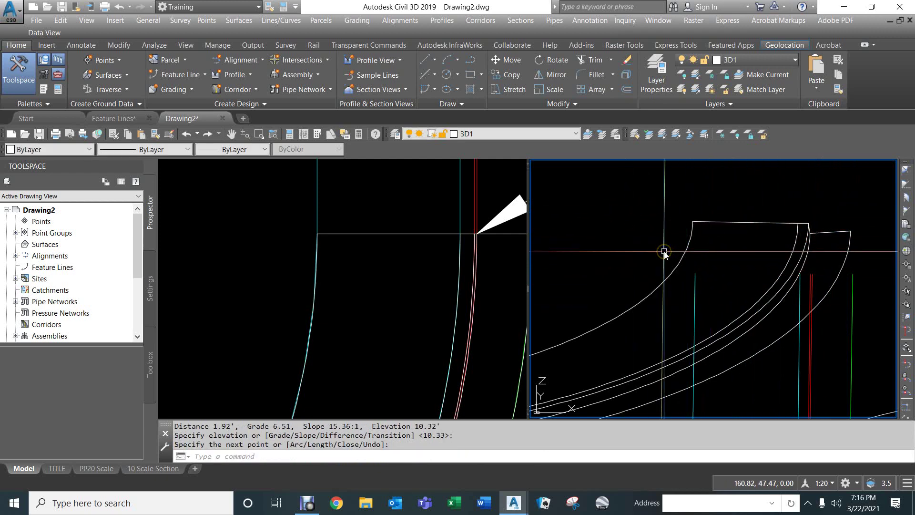
Step: Start a feature line on the current layer at the flowline endpoint aligned with the ramp's grooved border nearest FL:10.5, accepting its elevation
scroll(664, 253, "down", 5)
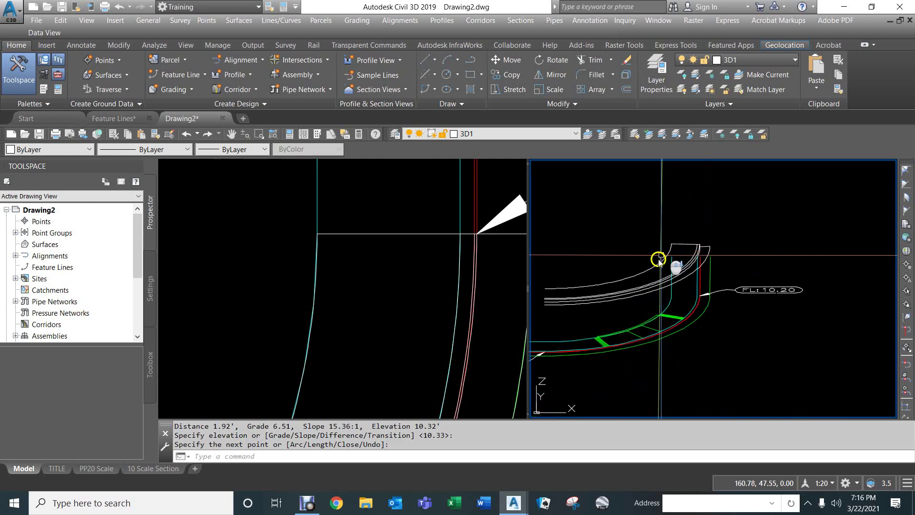
middle_click_drag(658, 262, 746, 251, "shift")
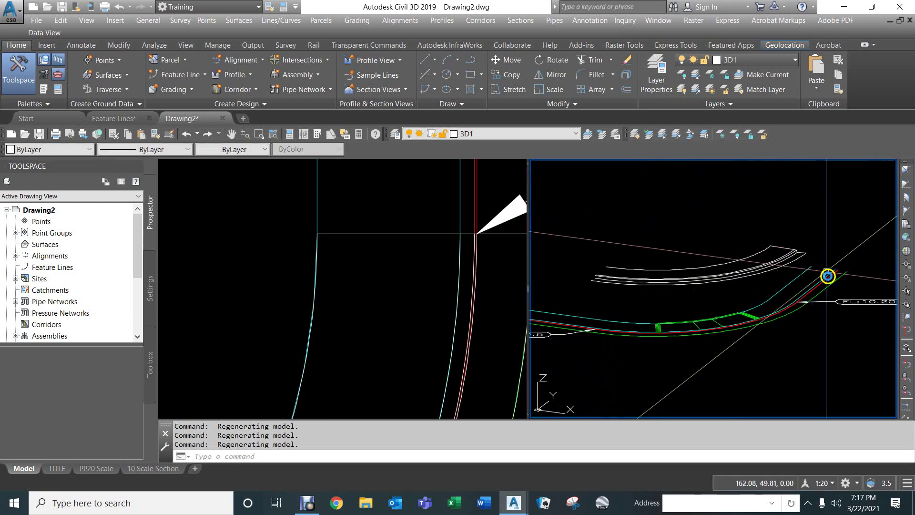
left_click(413, 259)
scroll(409, 275, "down", 5)
middle_click_drag(382, 306, 415, 241)
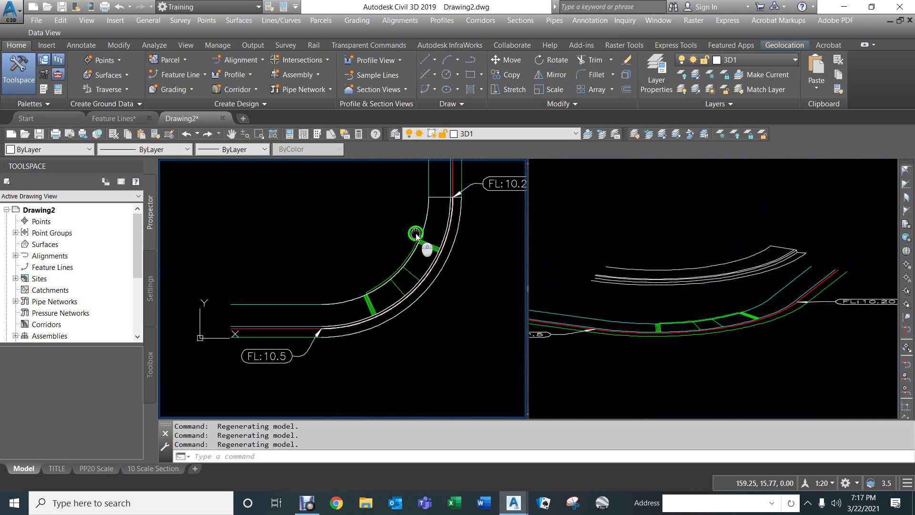
scroll(413, 301, "up", 4)
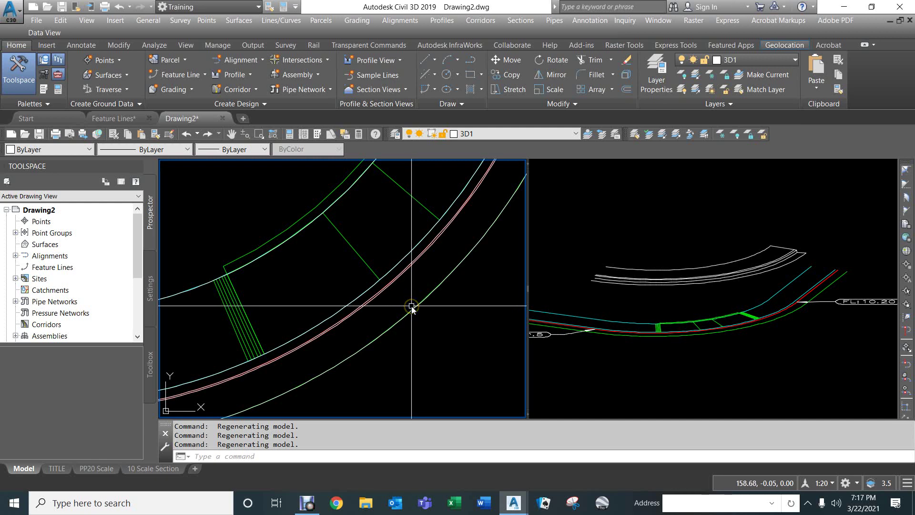
left_click(180, 75)
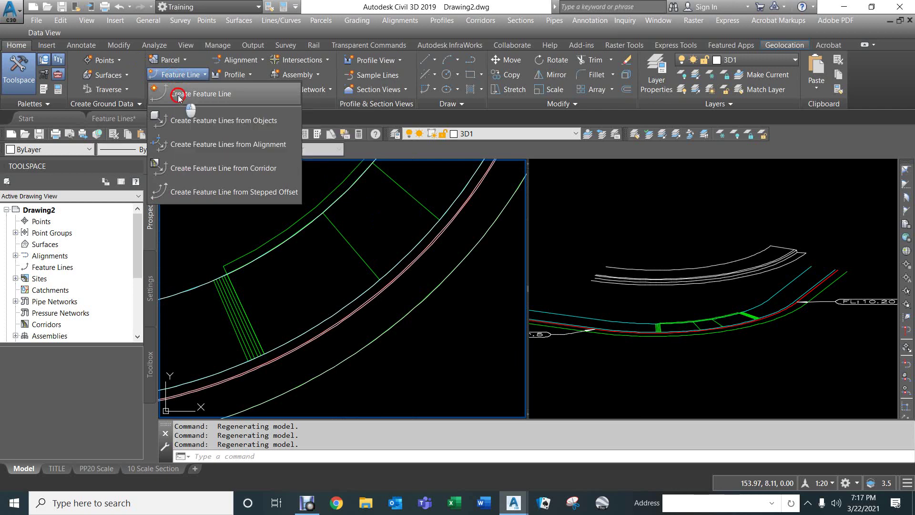
left_click(178, 96)
left_click(22, 178)
left_click(52, 308)
scroll(371, 307, "up", 3)
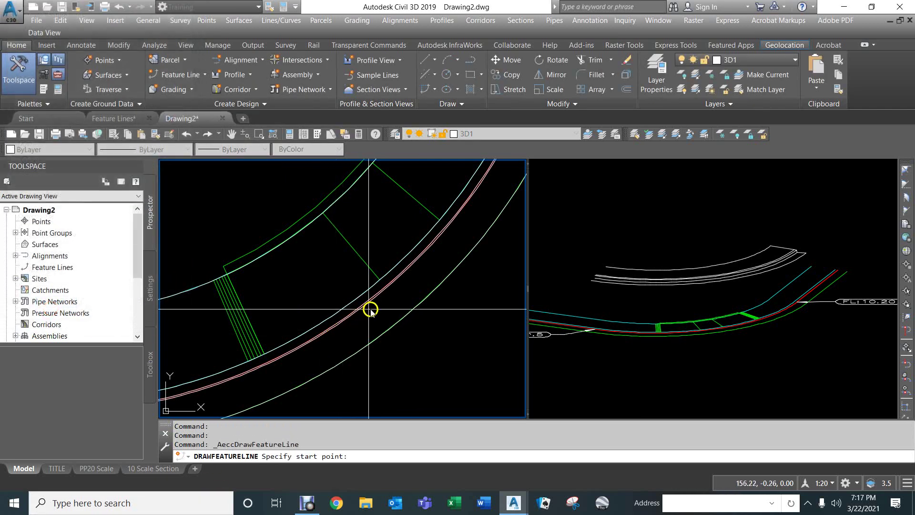
type("END")
key("Return")
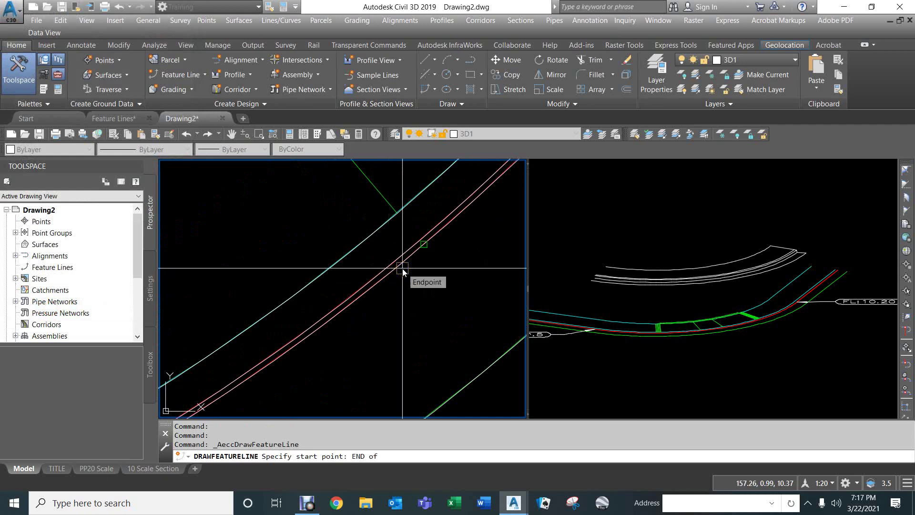
scroll(403, 268, "down", 2)
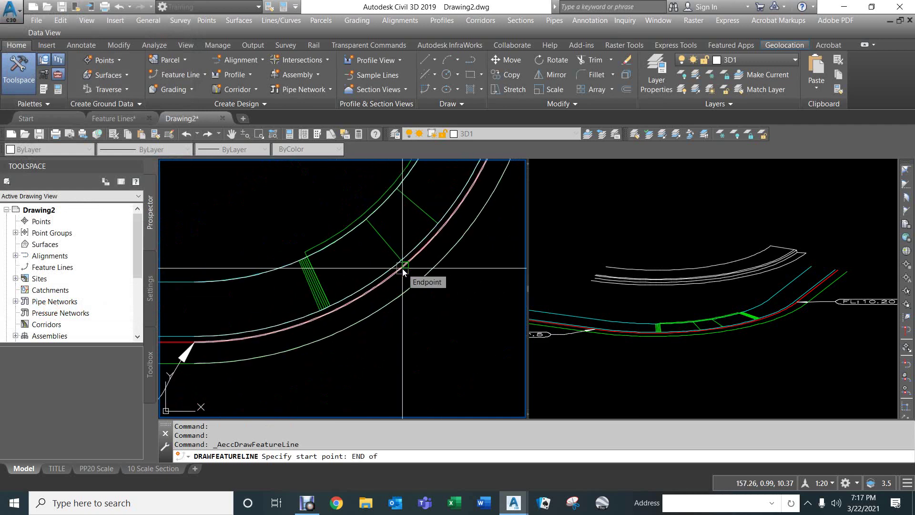
scroll(333, 315, "up", 3)
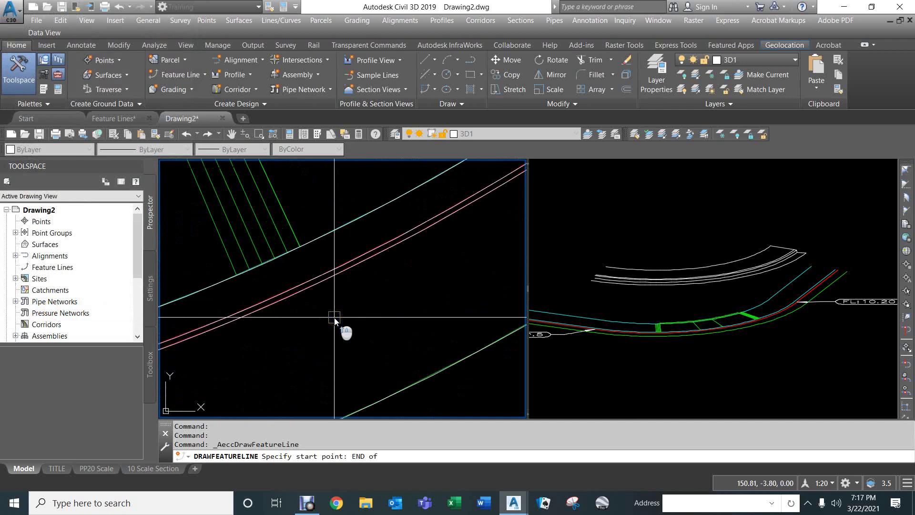
scroll(333, 297, "down", 4)
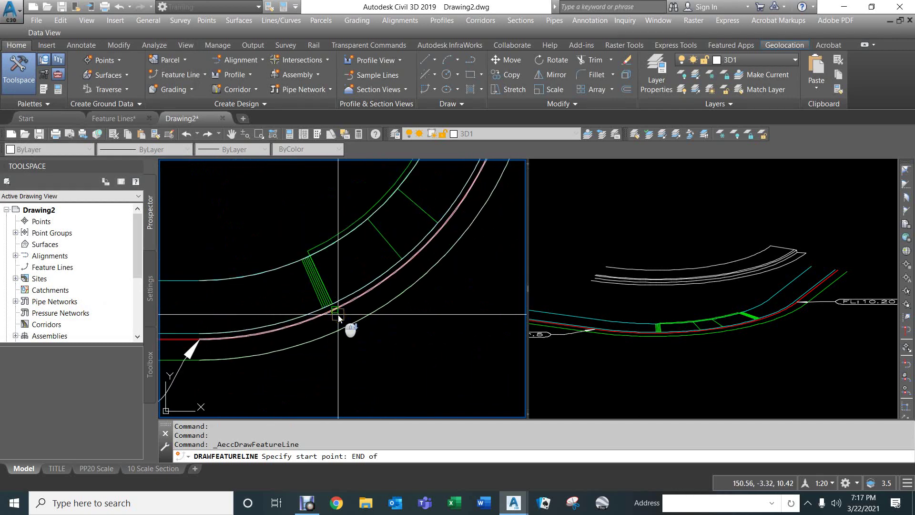
scroll(338, 292, "down", 3)
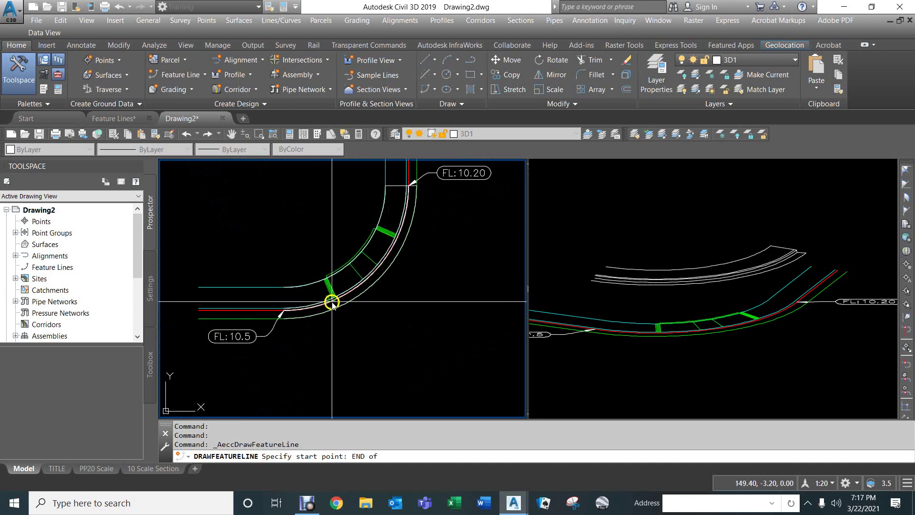
scroll(329, 304, "up", 5)
scroll(330, 304, "up", 2)
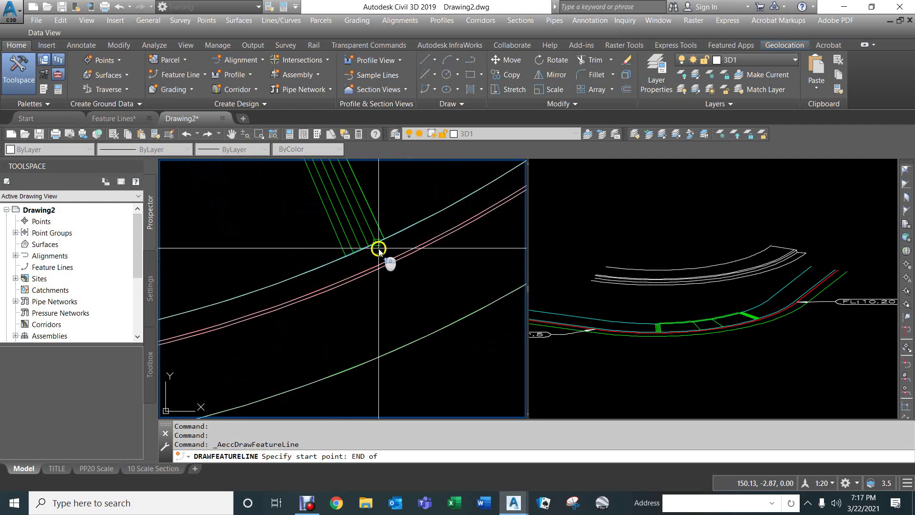
left_click(400, 268)
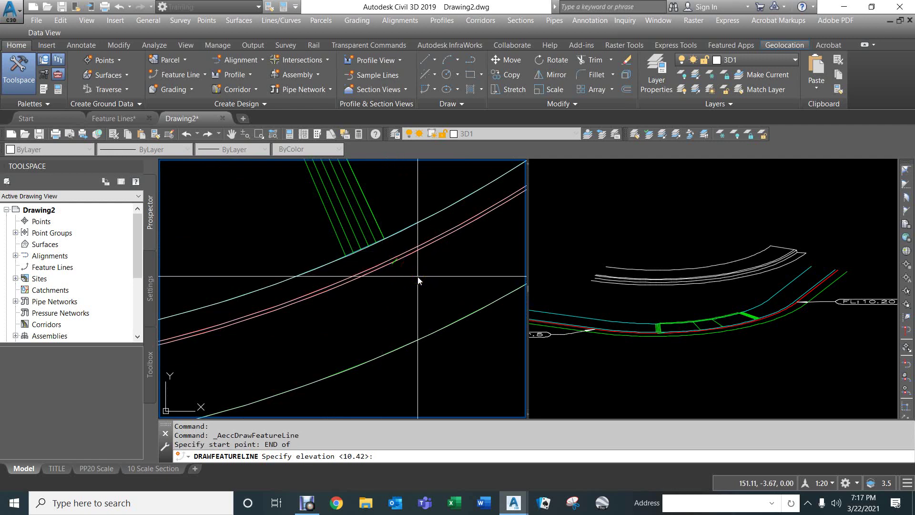
key("Return")
Step: Extend the feature line to the top face of curb and the back-of-curb corner of the grooved border, accepting the snapped elevations
type("END")
key("Return")
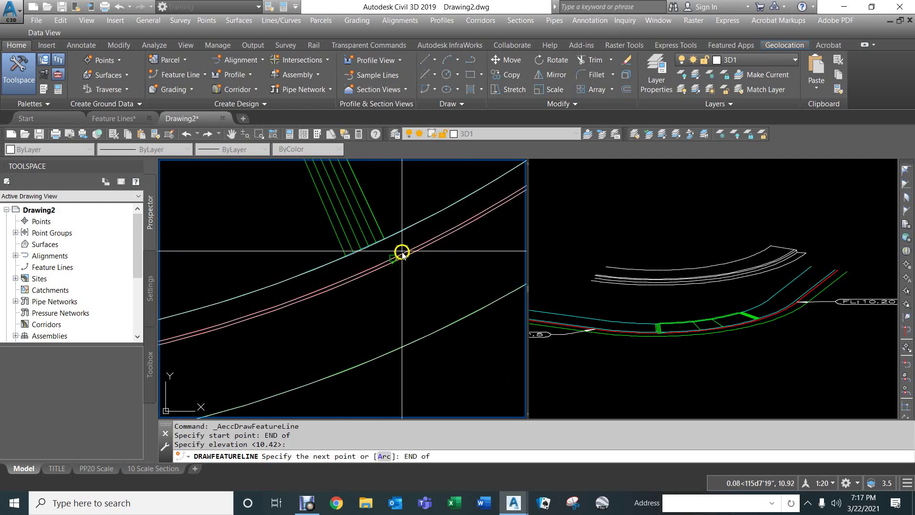
left_click(410, 265)
key("Return")
type("END")
key("Return")
left_click(398, 233)
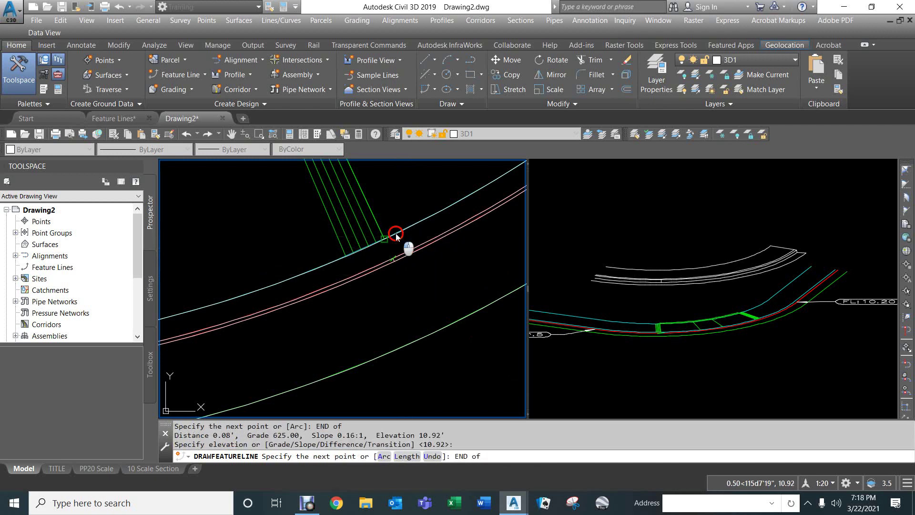
key("Return")
Step: Extend the feature line along the grooved border's ramp-side edge to the back-of-walk endpoint, accepting the snapped elevation
scroll(415, 288, "down", 2)
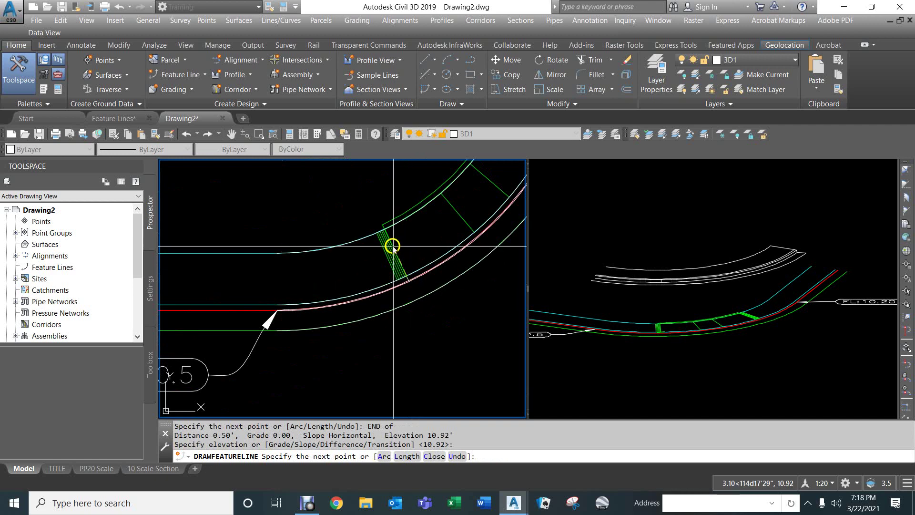
scroll(390, 224, "up", 1)
type("END")
key("Return")
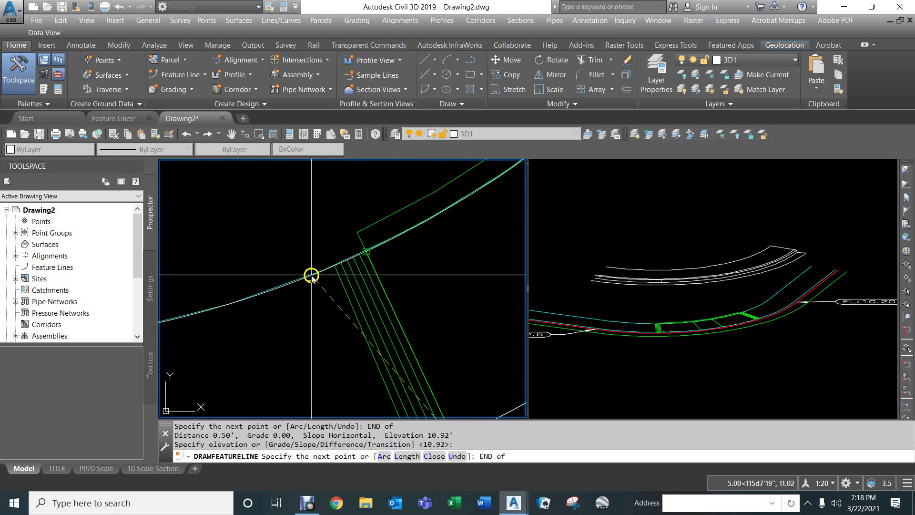
left_click(311, 273)
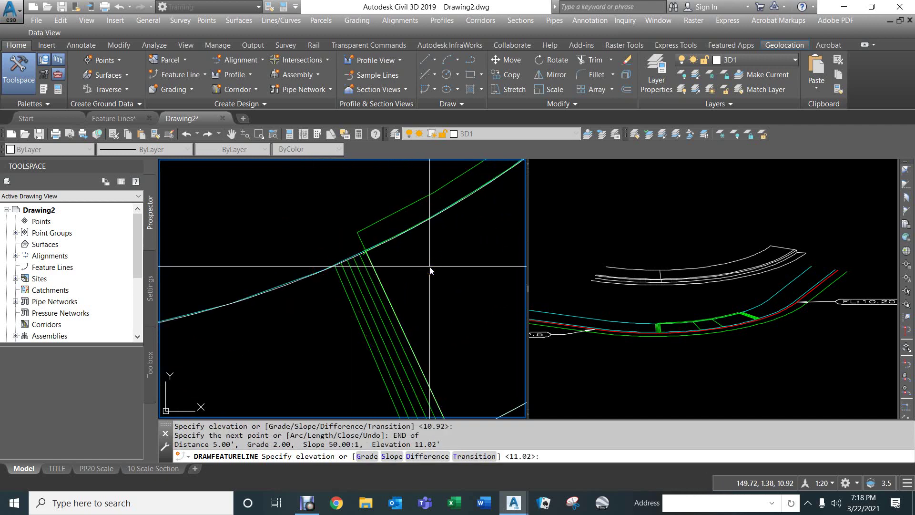
key("Return")
scroll(415, 274, "down", 4)
scroll(448, 259, "up", 2)
mouse_move(464, 265)
middle_mouse_down()
mouse_move(352, 310)
mouse_move(378, 257)
middle_mouse_up()
scroll(377, 255, "up", 3)
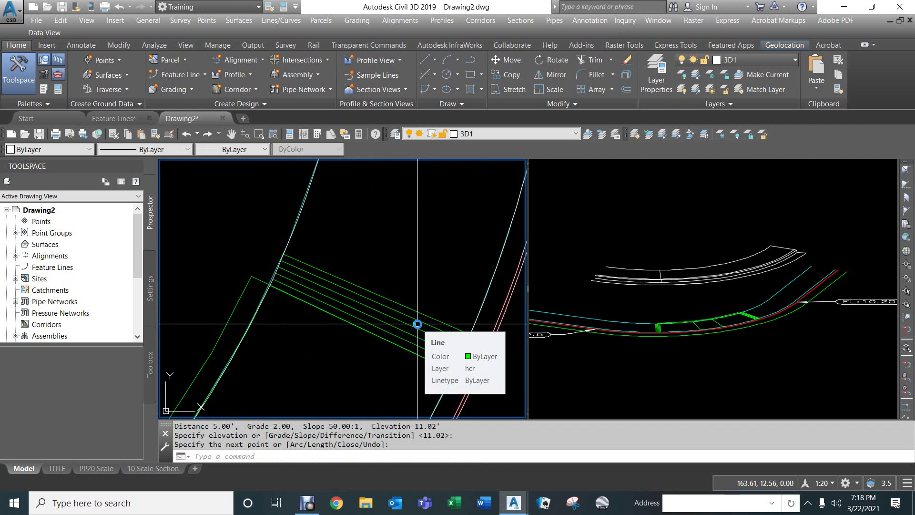
left_click(173, 74)
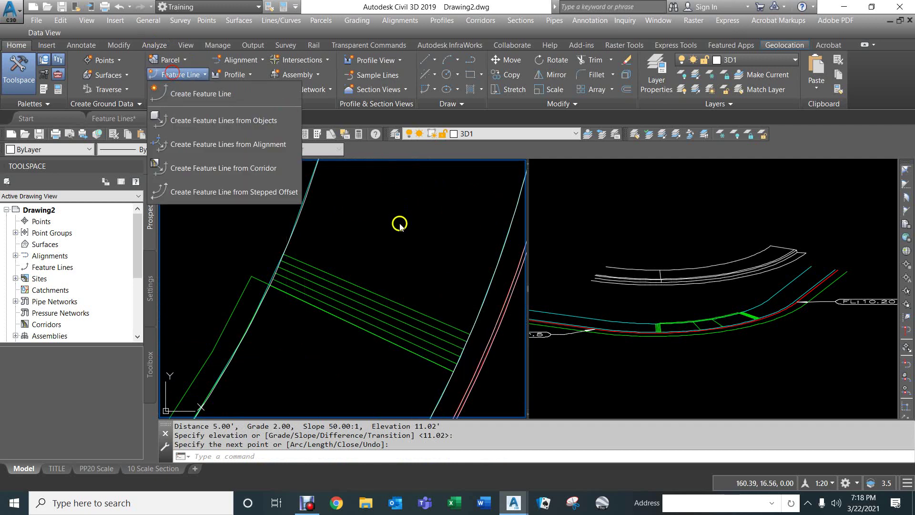
left_click(224, 96)
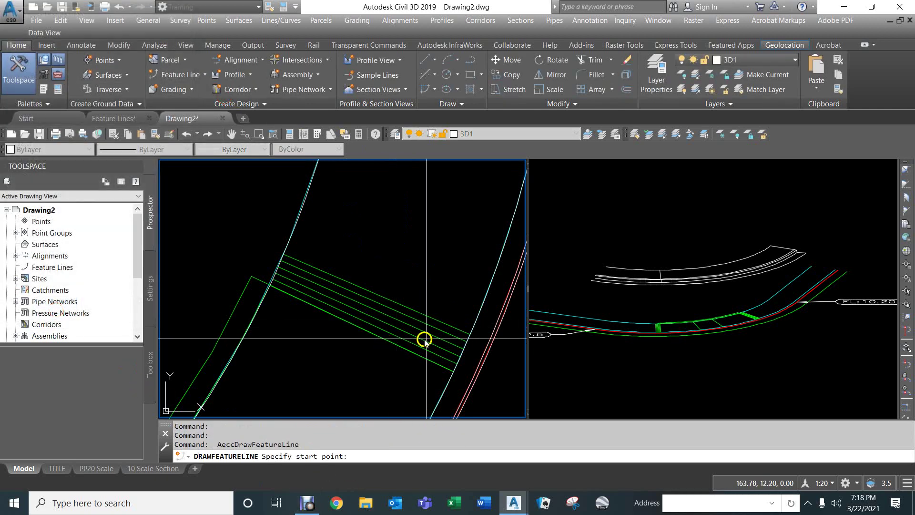
type("END")
key("Return")
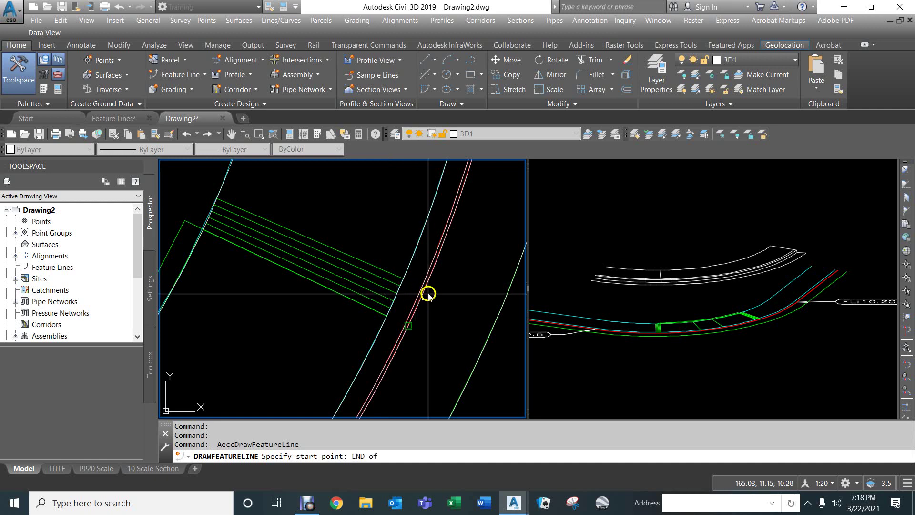
left_click(428, 294)
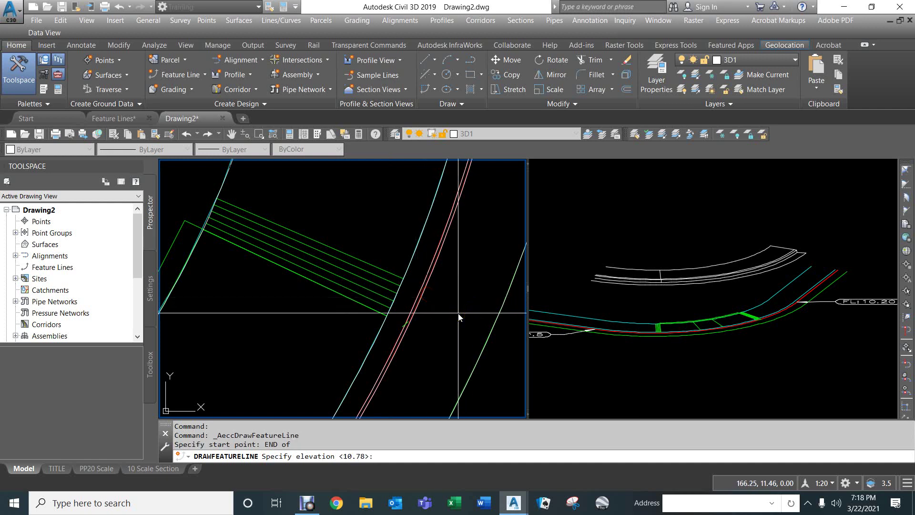
key("Escape")
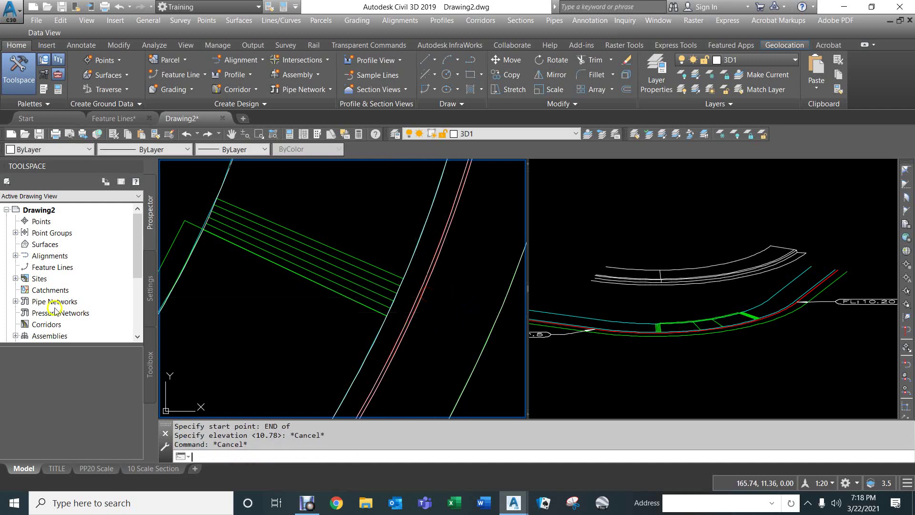
Step: Draw a current-layer feature line from the flowline to the top face of curb beside the ramp's grooved border nearest FL:10.20, accepting snapped elevations
key("Return")
left_click(35, 181)
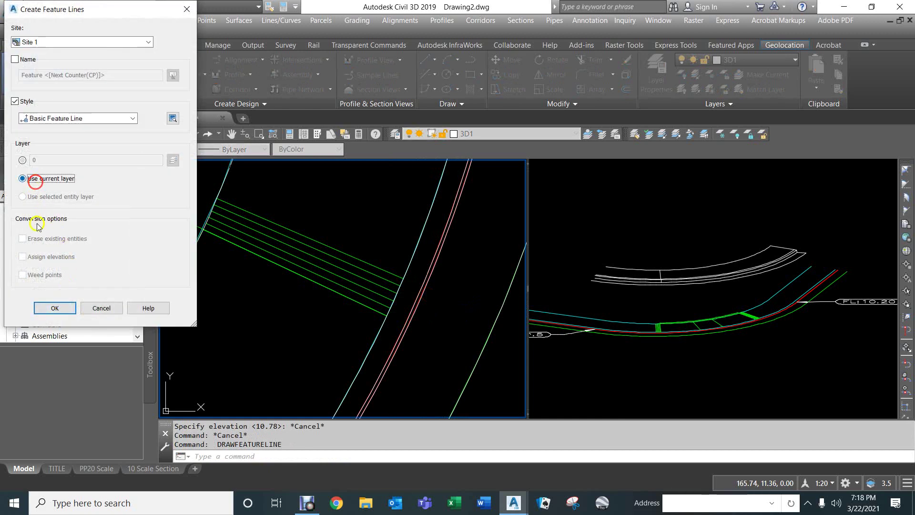
left_click(55, 308)
type("END")
key("Return")
left_click(413, 335)
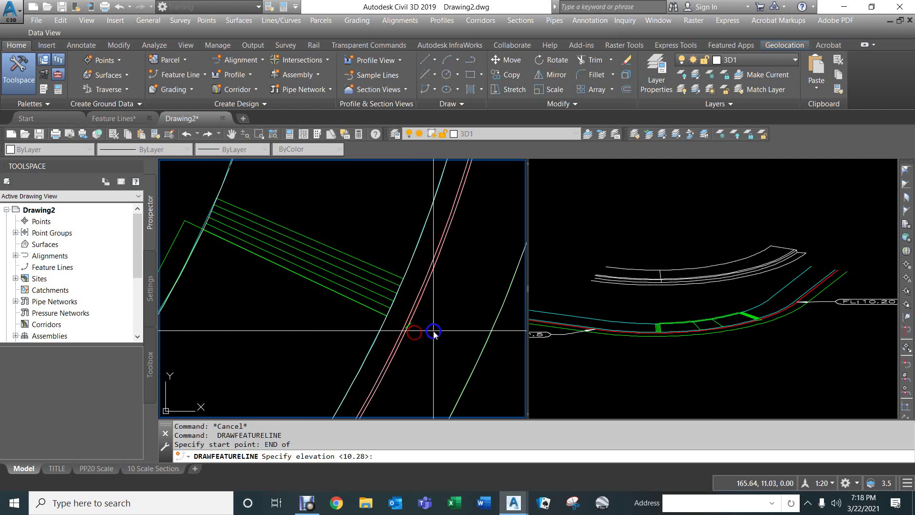
key("Return")
type("END")
key("Return")
left_click(417, 306)
key("Return")
Step: Continue the feature line through the back of curb to the back of walk along the grooved border's ramp-side edge, and finish it
type("END")
key("Return")
left_click(387, 315)
key("Return")
type("END")
key("Return")
left_click(228, 181)
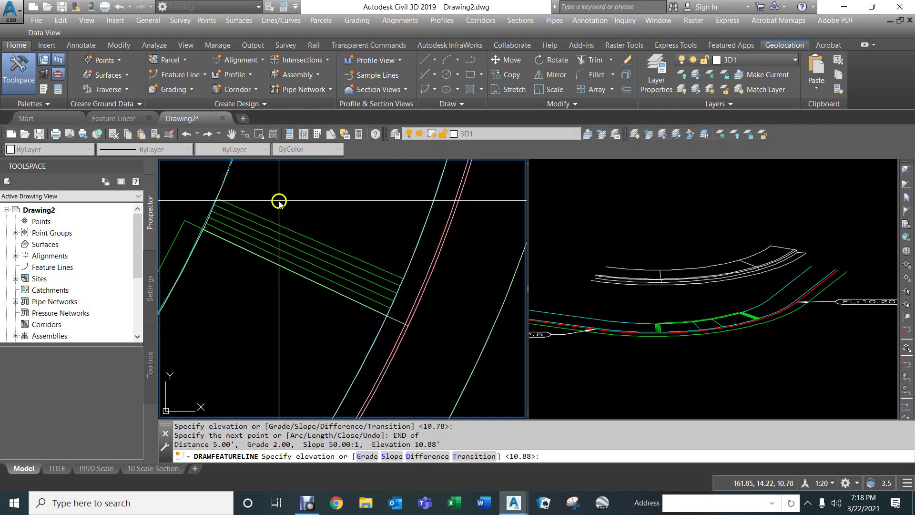
key("Return")
key("Return")
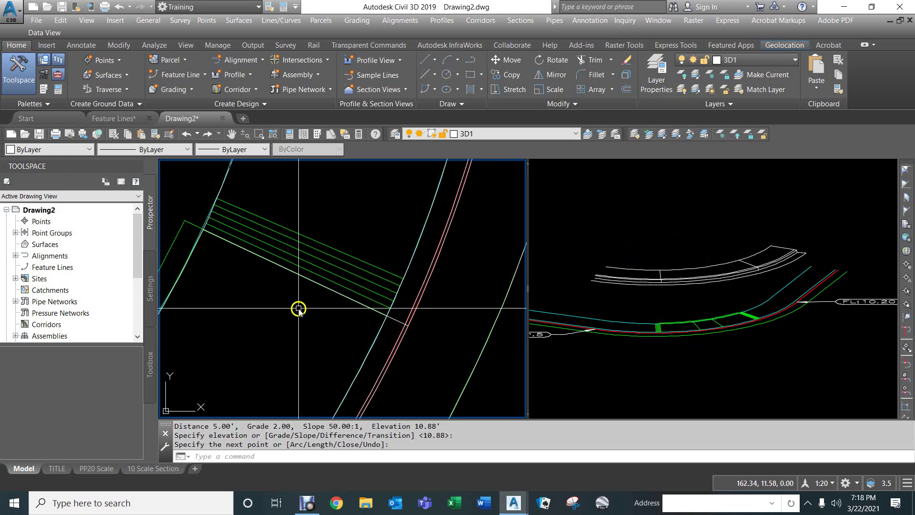
Step: Start a current-layer feature line at the flowline endpoint in line with the ramp limit farther from FL:10.20, accepting the snapped elevation
scroll(291, 321, "down", 3)
middle_click_drag(266, 343, 423, 239)
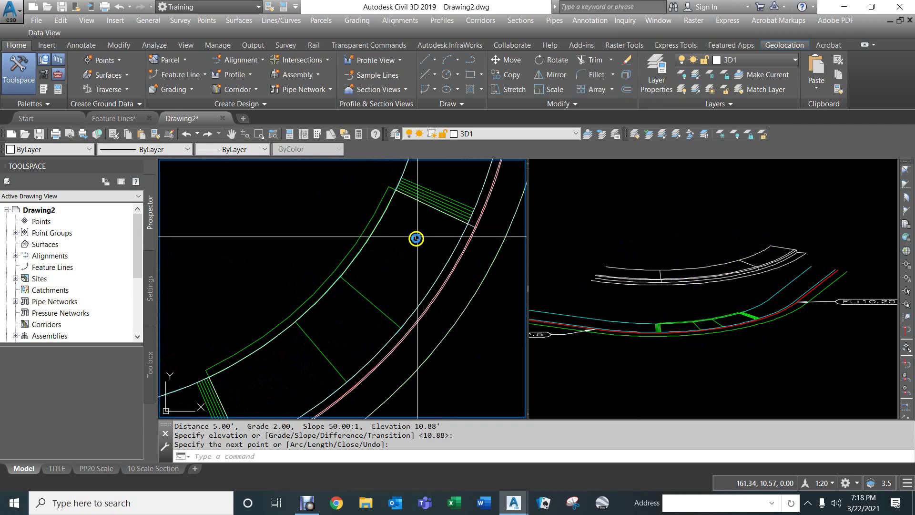
mouse_move(394, 260)
middle_mouse_down()
mouse_move(419, 219)
mouse_move(365, 343)
middle_mouse_up()
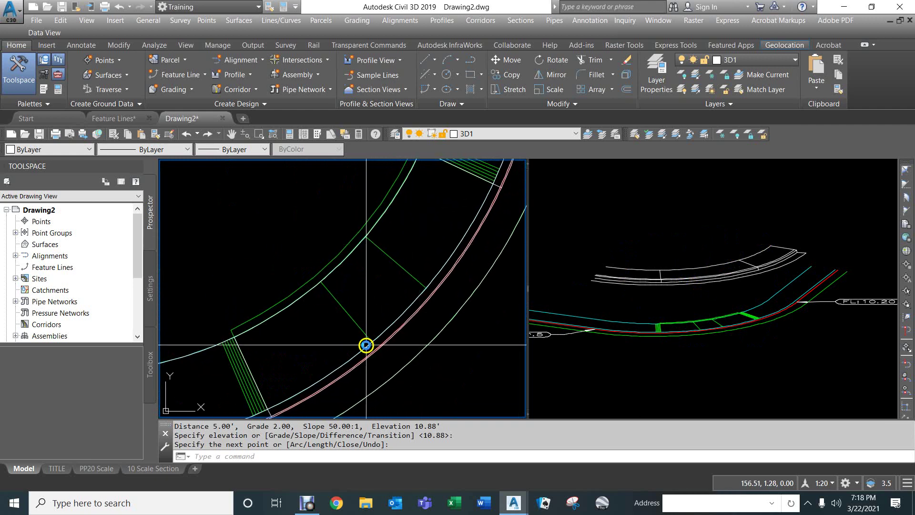
scroll(365, 344, "up", 4)
left_click(193, 81)
left_click(191, 90)
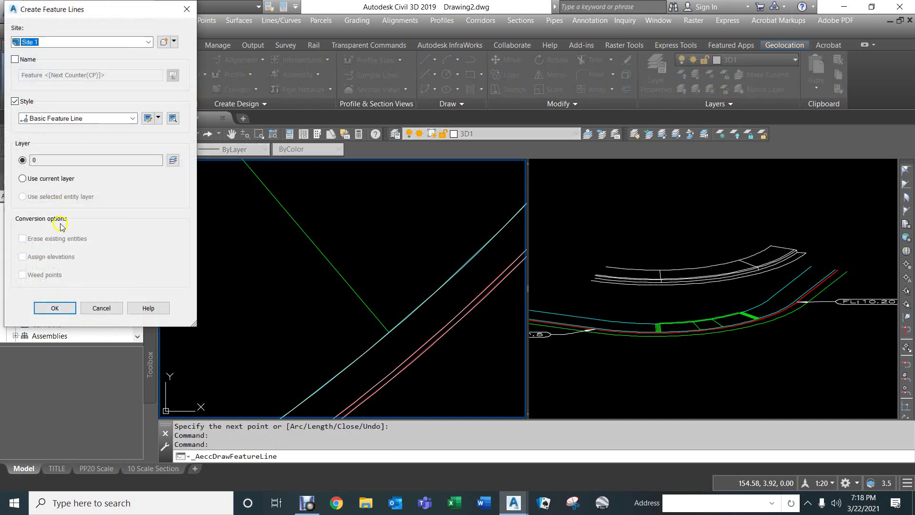
left_click(40, 306)
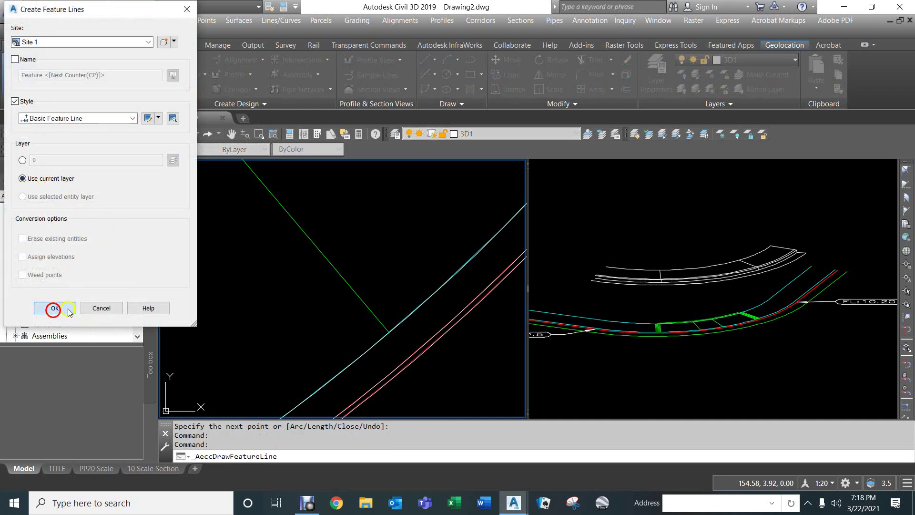
middle_click_drag(367, 321, 335, 208)
type("end")
key("Return")
left_click(393, 249)
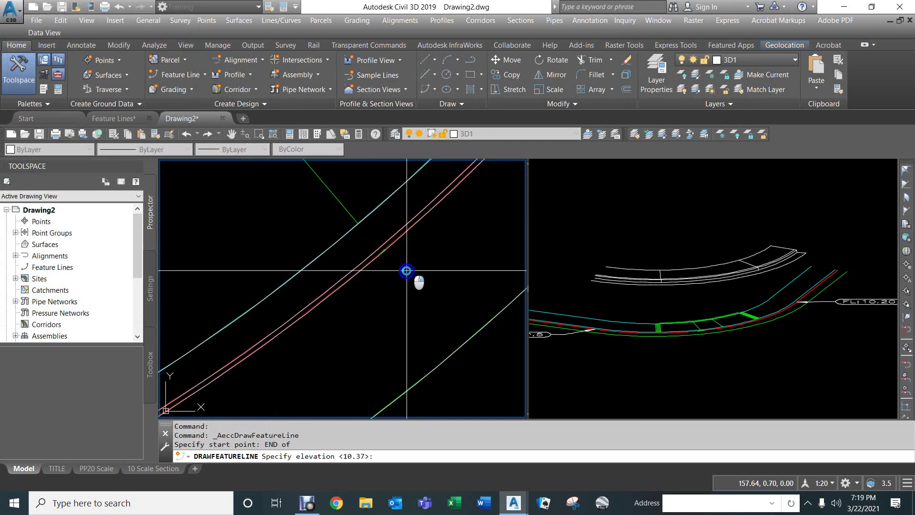
key("Return")
Step: Extend the feature line to the adjacent top-face-of-curb endpoint, using an elevation difference of 0 instead of the snapped elevation
type("End")
key("Return")
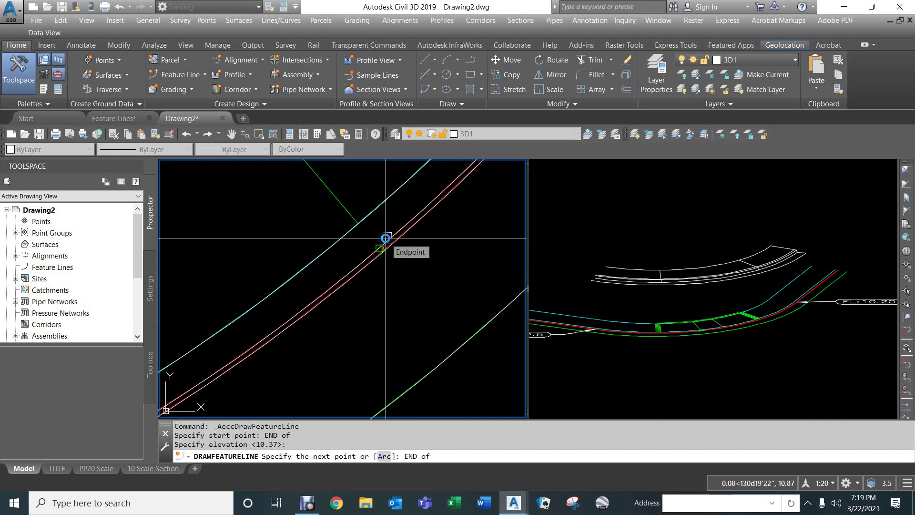
left_click(385, 238)
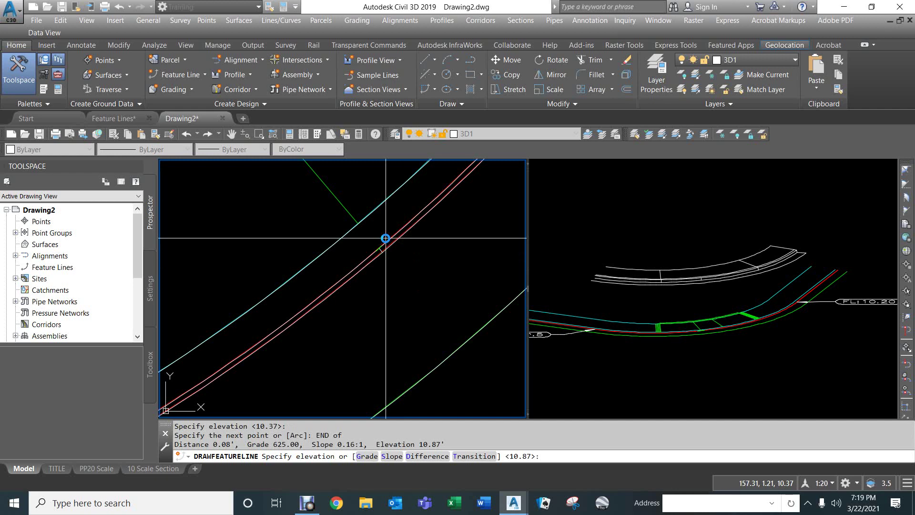
type("D")
key("Return")
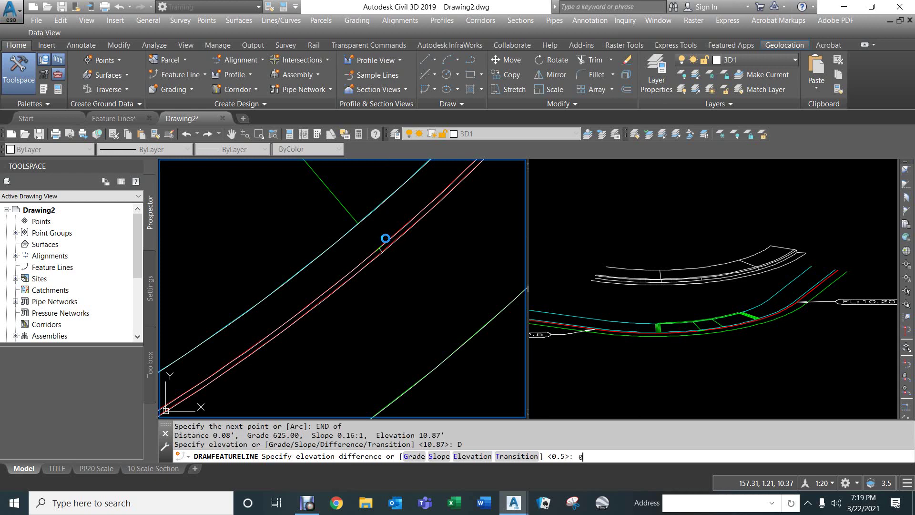
type("0")
key("Return")
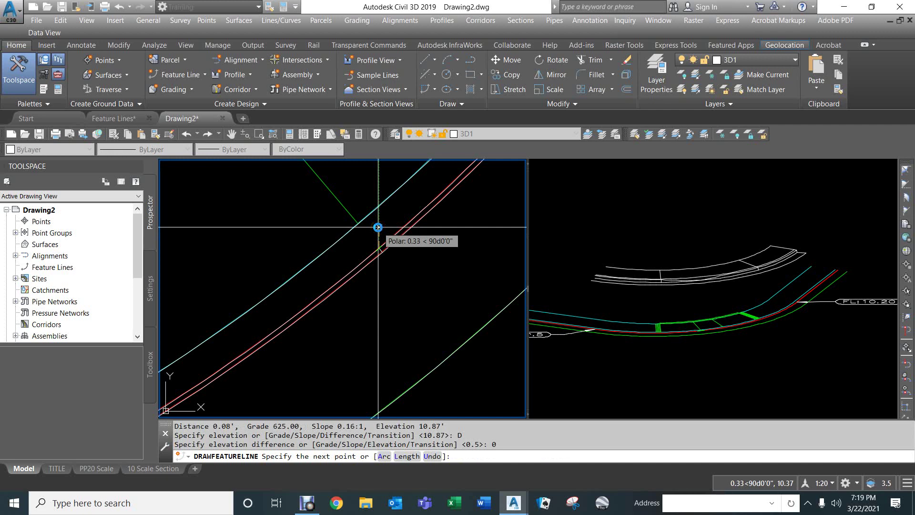
Step: Continue the feature line to the back-of-curb end of the ramp limit line with an elevation difference of 0
type("END")
key("Return")
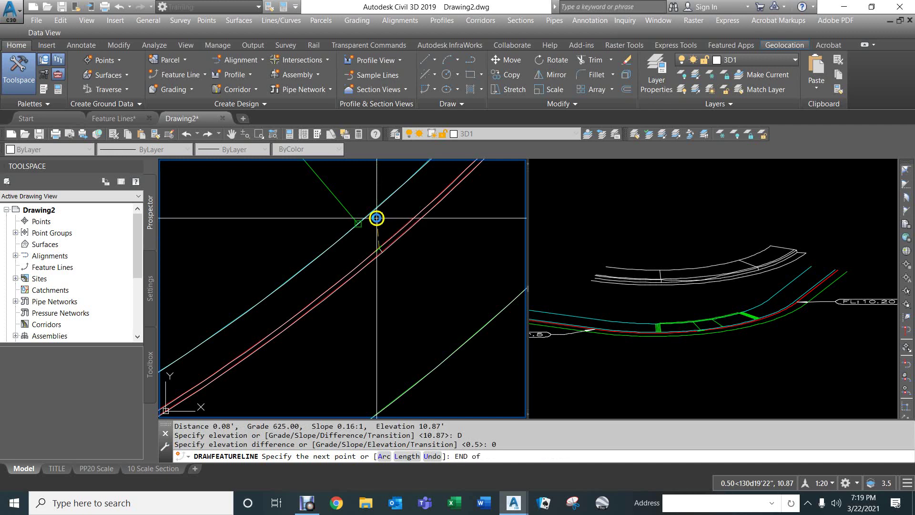
left_click(372, 217)
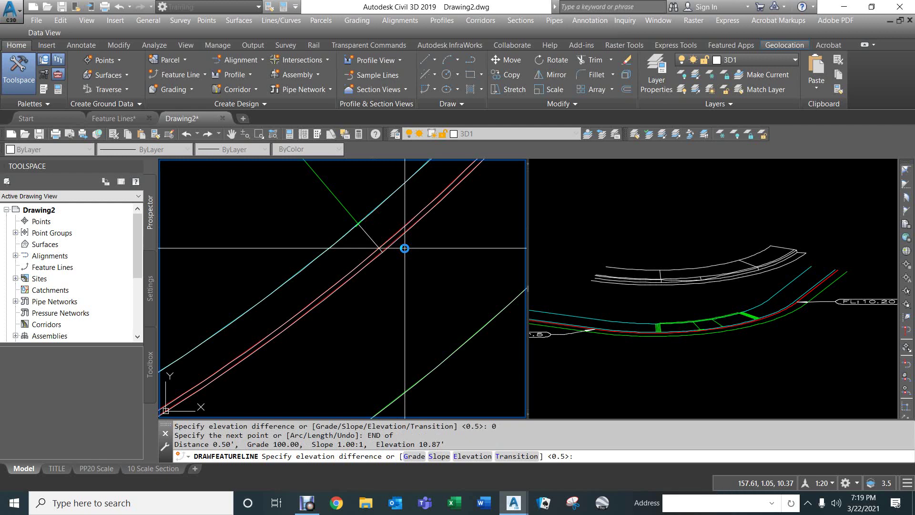
type("0")
key("Return")
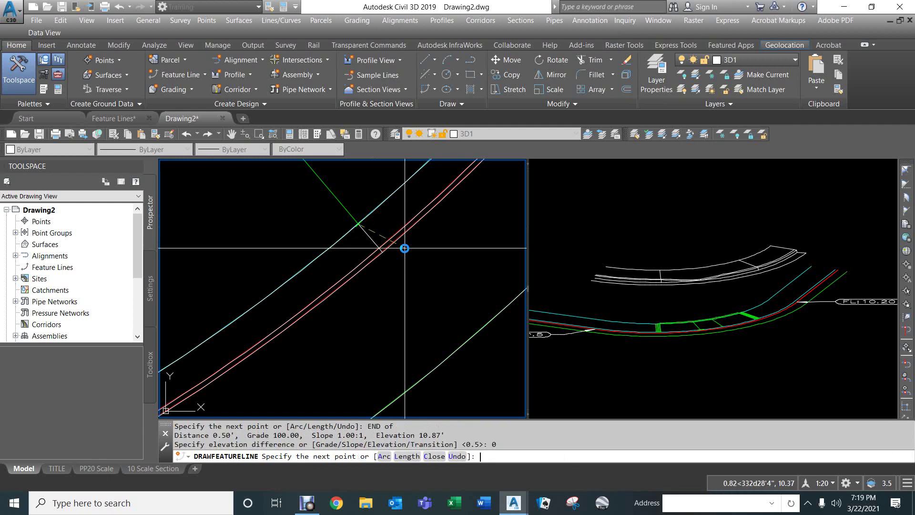
Step: Extend the feature line along the ramp limit to its back-of-walk endpoint with an elevation difference of .1, and finish it
scroll(394, 267, "down", 3)
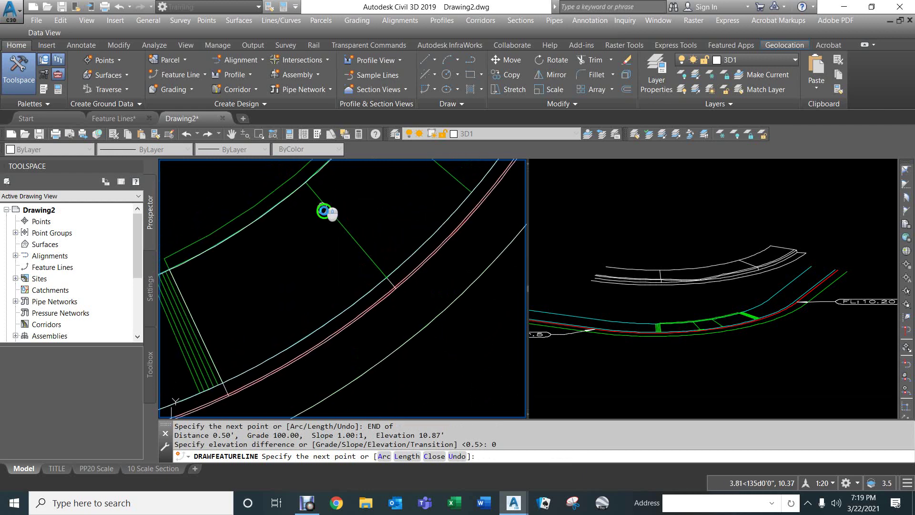
scroll(350, 279, "up", 2)
type("END")
key("Return")
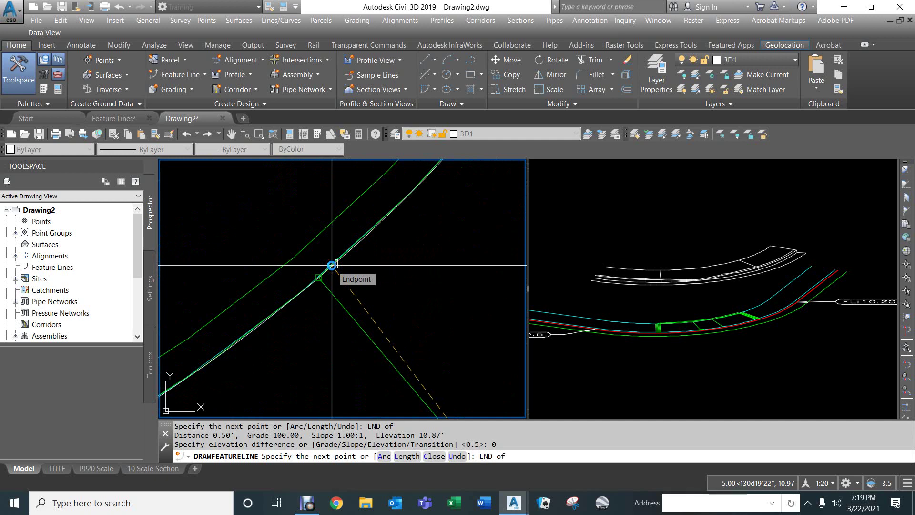
left_click(331, 265)
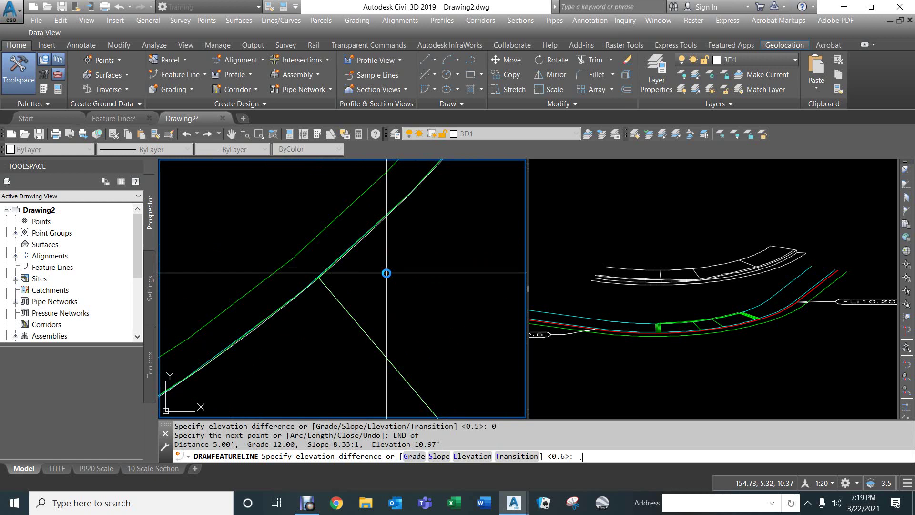
key("Return")
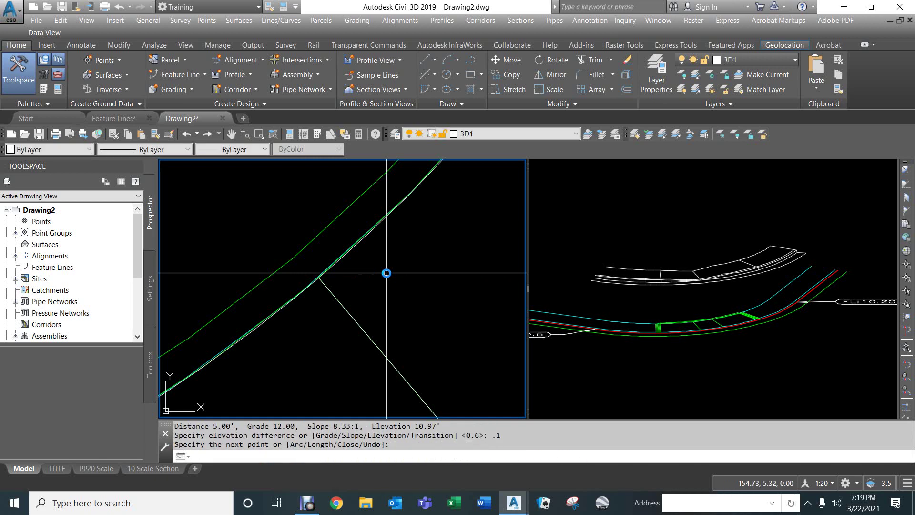
Step: Start another current-layer feature line at the flowline endpoint in line with the ramp limit nearer FL:10.20, accepting the snapped elevation
scroll(699, 279, "up", 5)
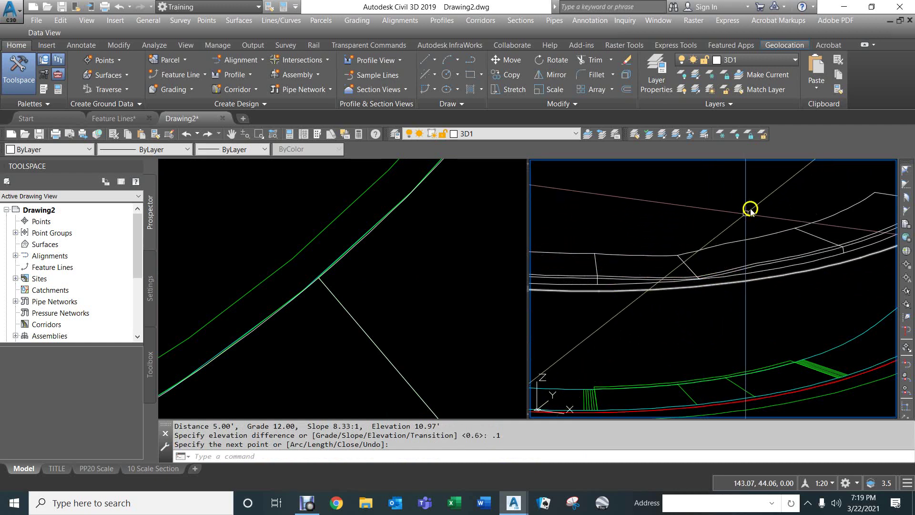
scroll(416, 262, "down", 5)
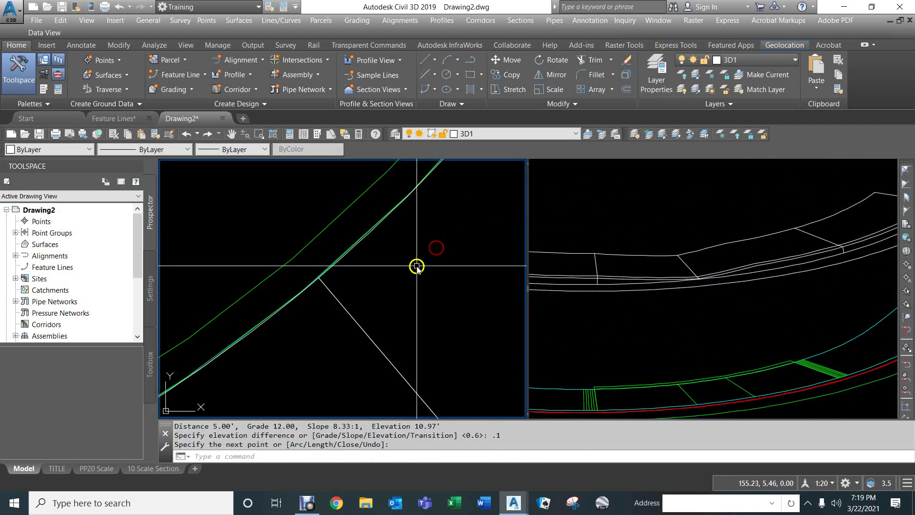
mouse_move(416, 267)
middle_mouse_down()
mouse_move(419, 276)
mouse_move(360, 256)
mouse_move(351, 264)
middle_mouse_up()
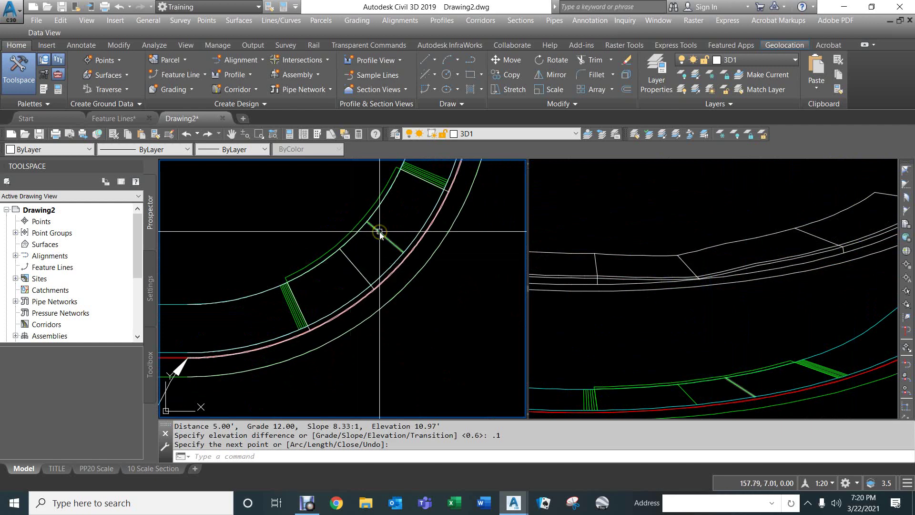
scroll(396, 248, "up", 2)
scroll(396, 248, "up", 2)
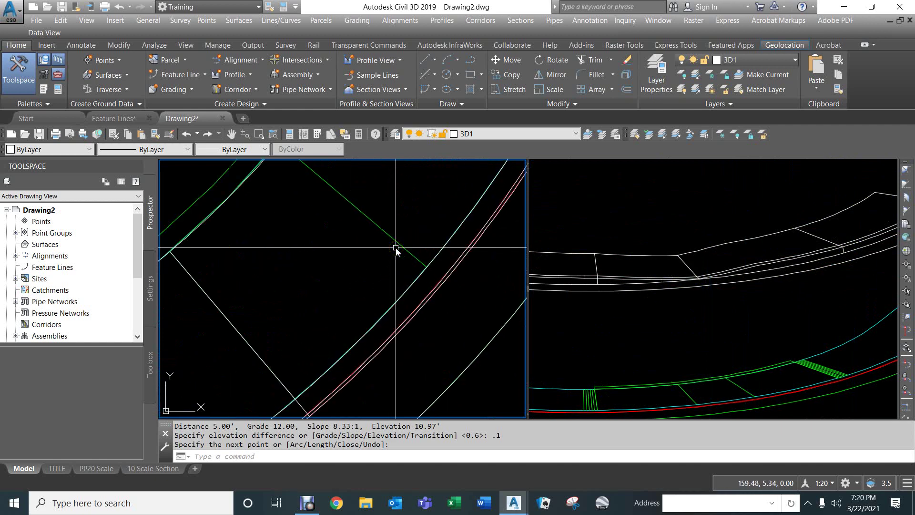
key("Escape")
key("Escape")
key("Escape")
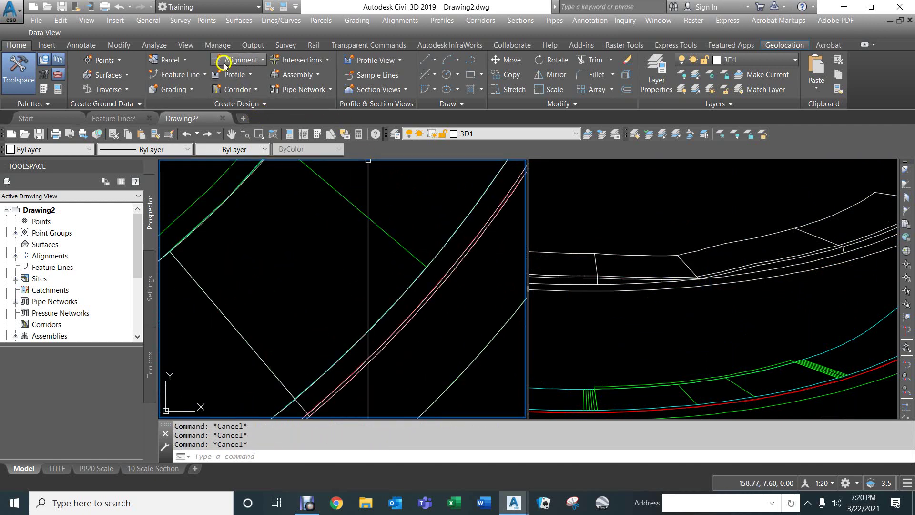
left_click(180, 75)
left_click(186, 89)
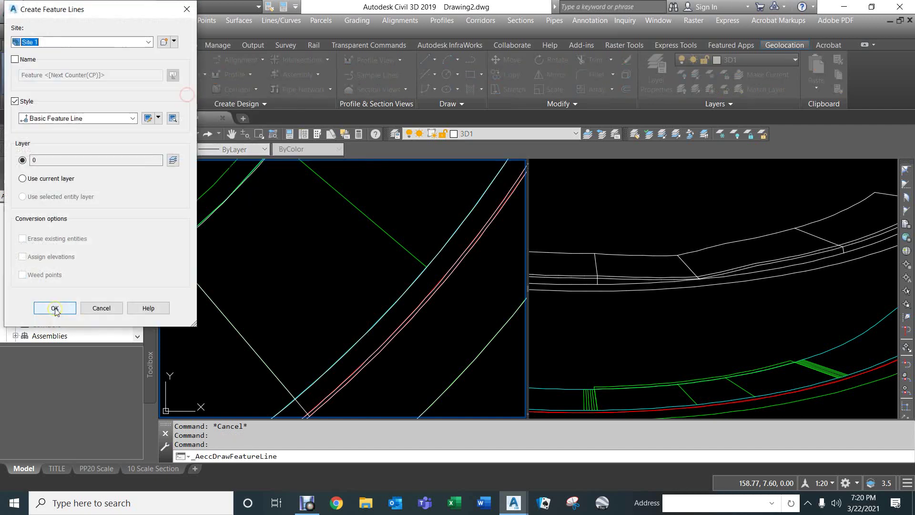
left_click(44, 179)
left_click(55, 308)
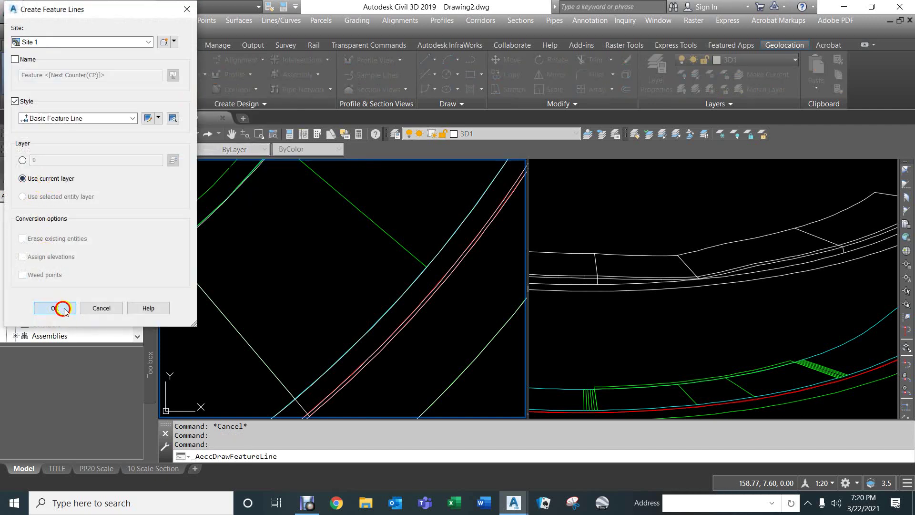
type("end")
key("Return")
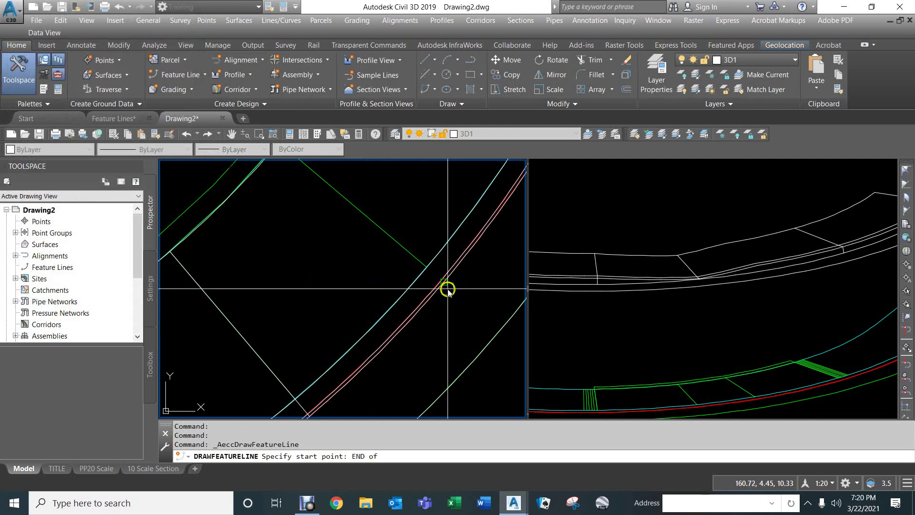
left_click(448, 286)
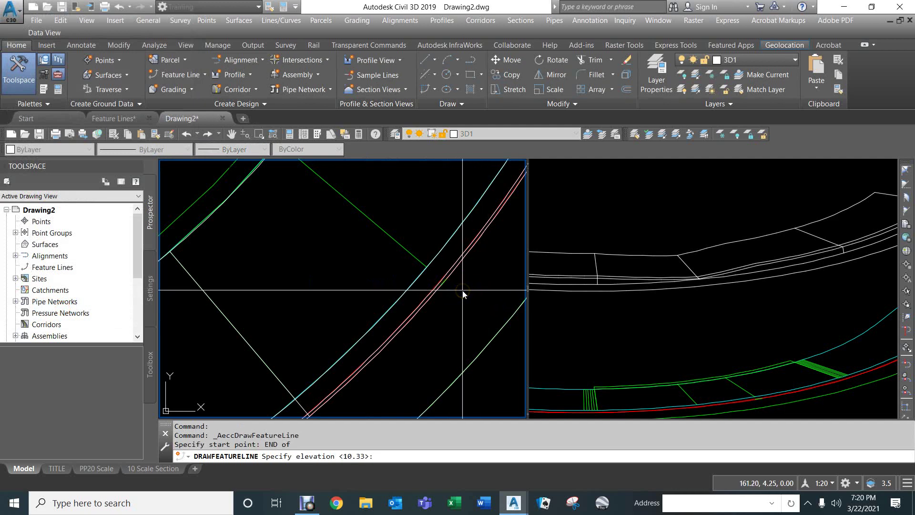
key("Return")
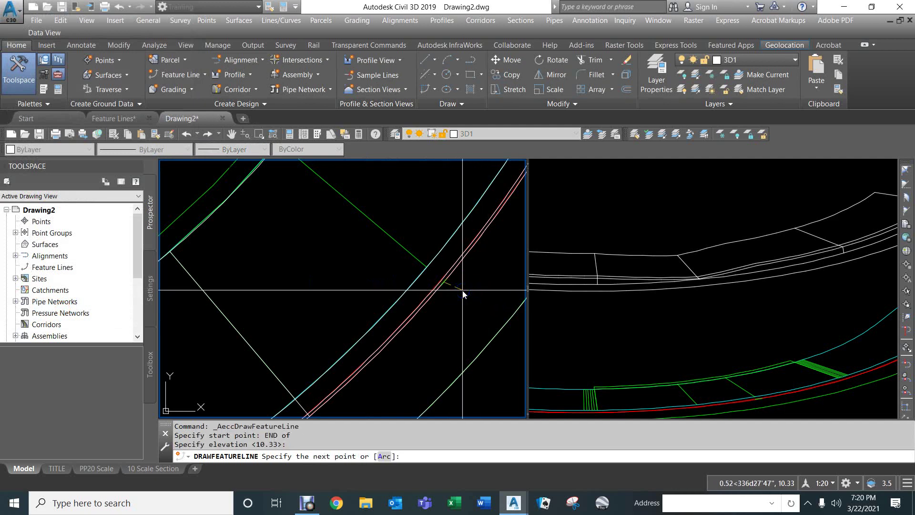
Step: Extend the feature line through the top face of curb to the back of curb, with an elevation difference of 0 at both points
type("End")
key("Return")
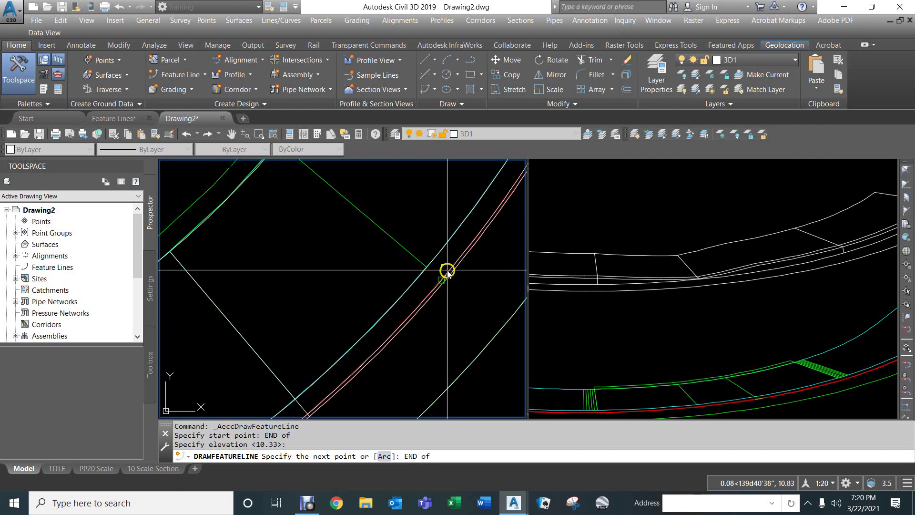
left_click(448, 270)
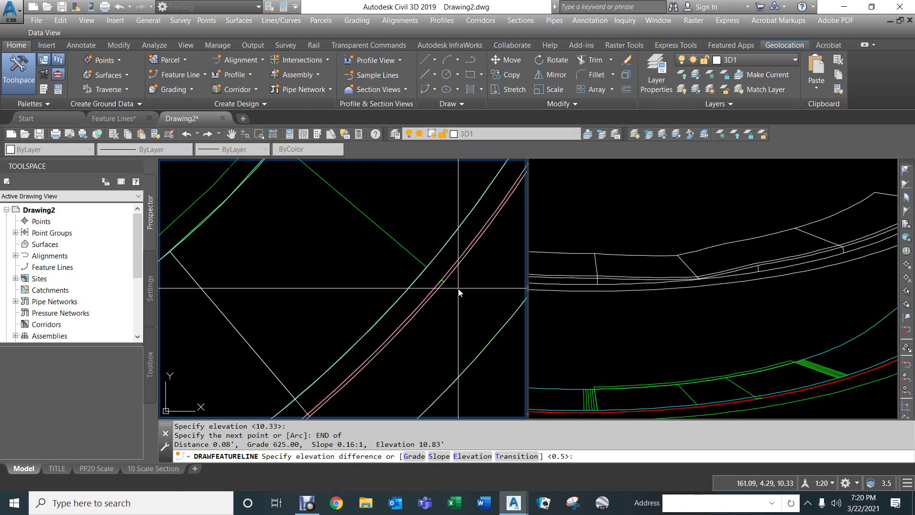
type("0")
key("Return")
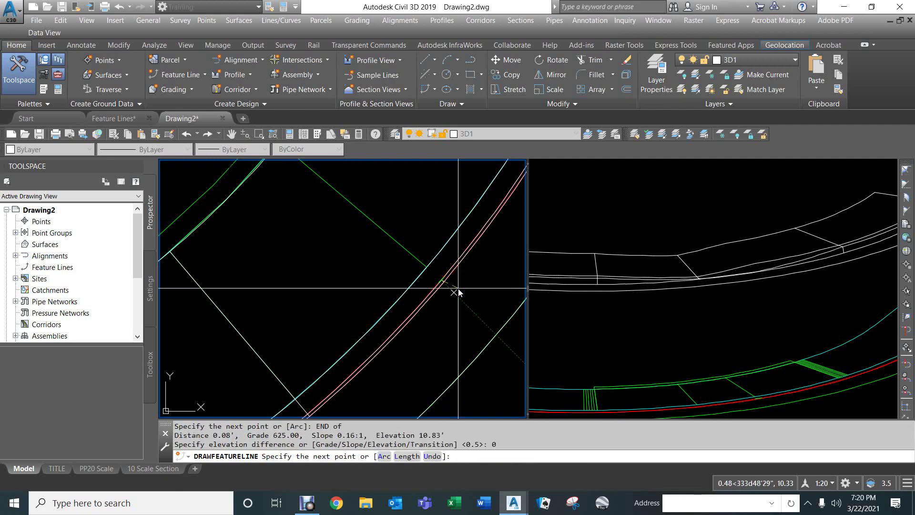
type("End")
key("Return")
left_click(434, 261)
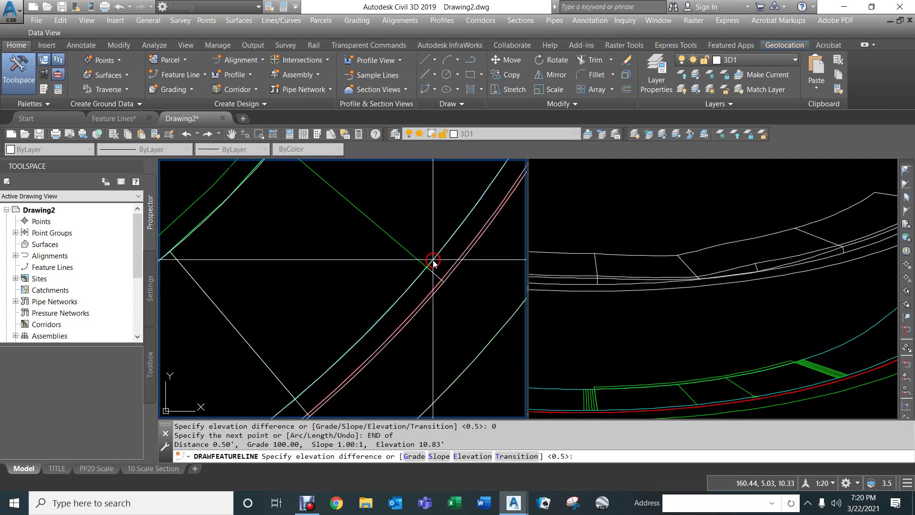
type("0")
key("Return")
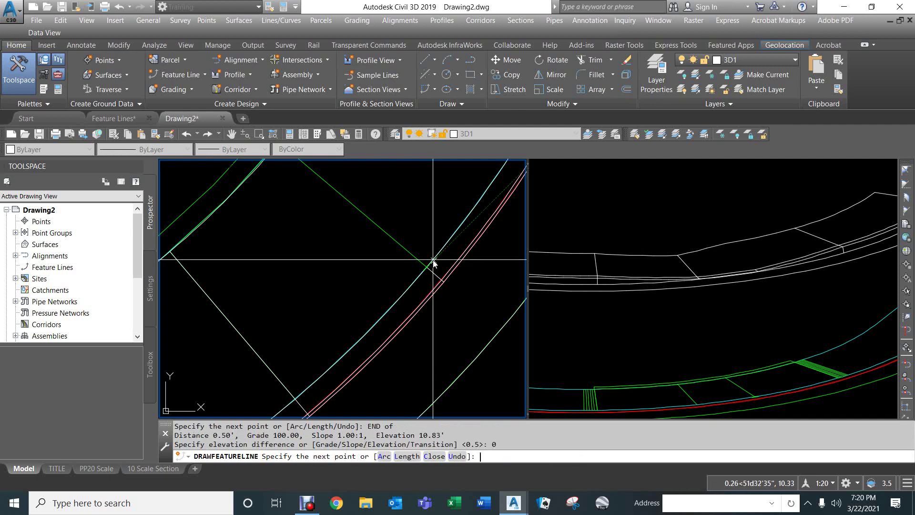
Step: Continue the feature line along the ramp limit nearer FL:10.20 to the back of walk with an elevation difference of .1, and finish it
middle_click_drag(323, 218, 388, 303)
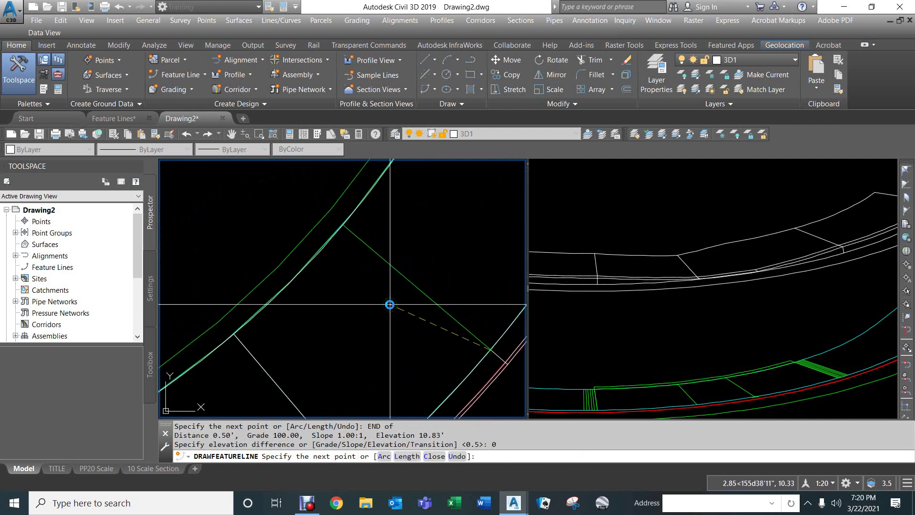
type("END")
key("Return")
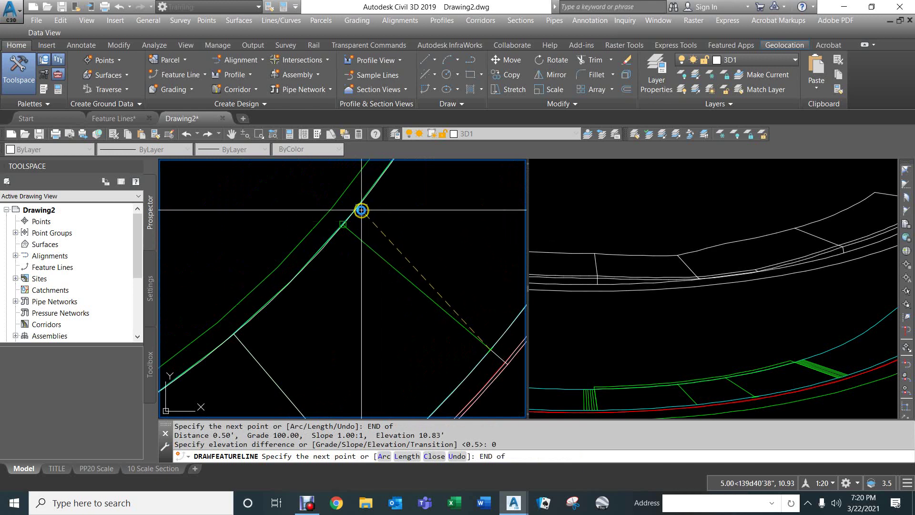
left_click(359, 210)
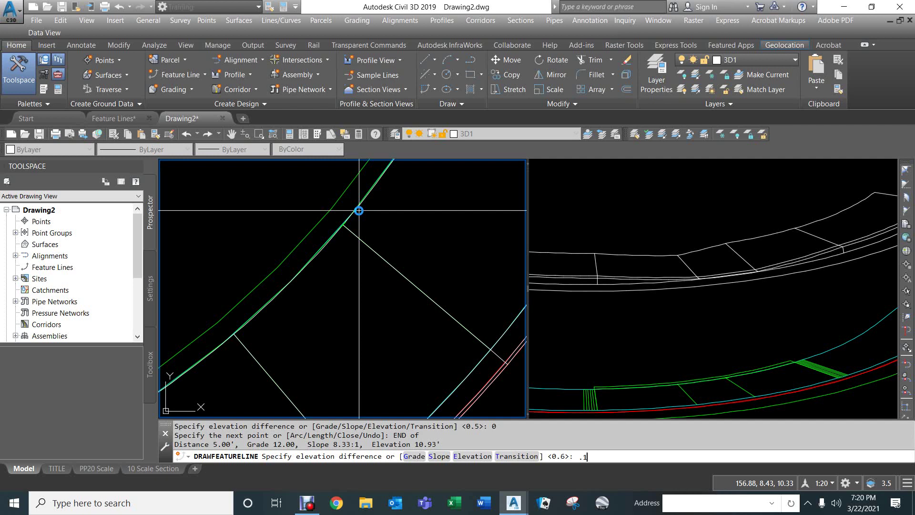
key("Return")
scroll(359, 210, "down", 2)
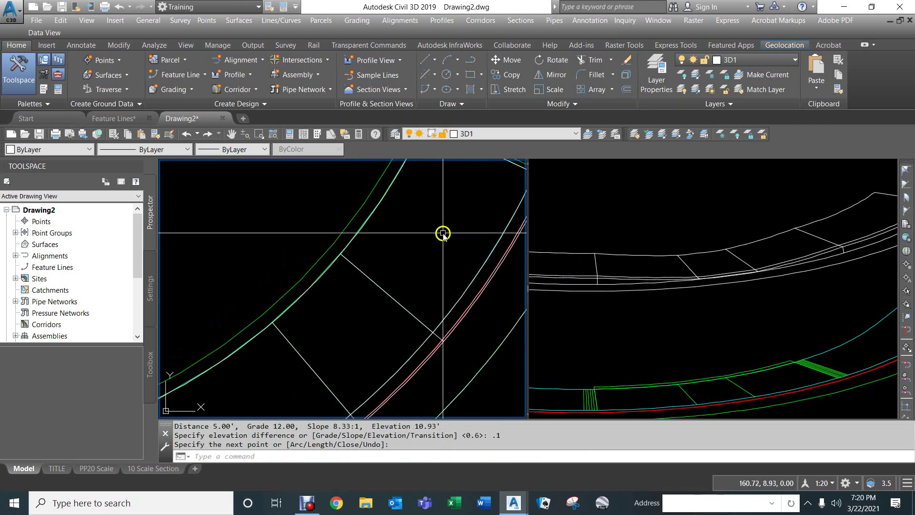
Step: Check the back-of-walk feature line's elevations where it meets the southwest and northeast grooved borders
scroll(418, 273, "down", 2)
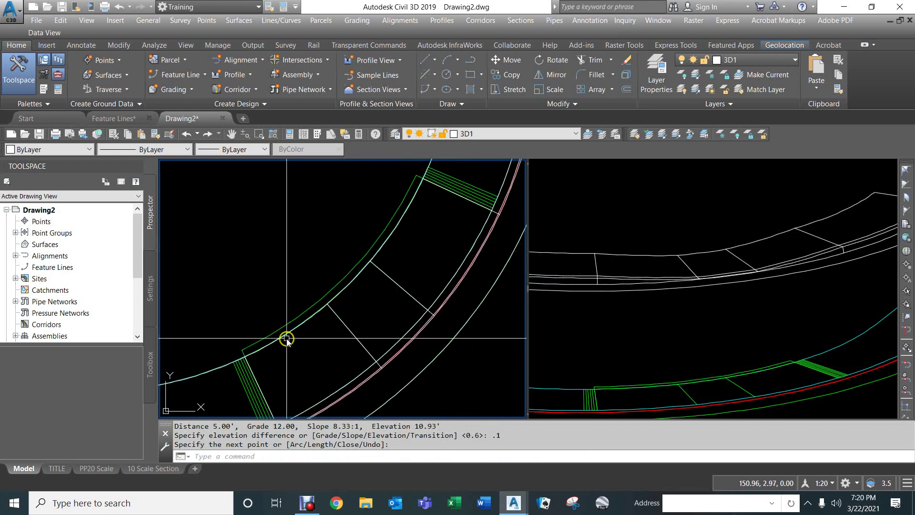
scroll(267, 367, "up", 4)
right_click(360, 312)
left_click(348, 299)
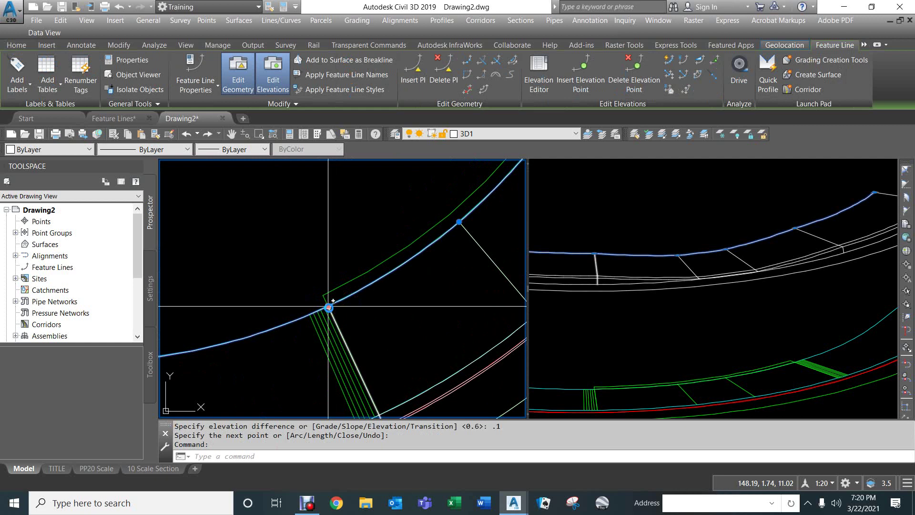
scroll(434, 311, "down", 4)
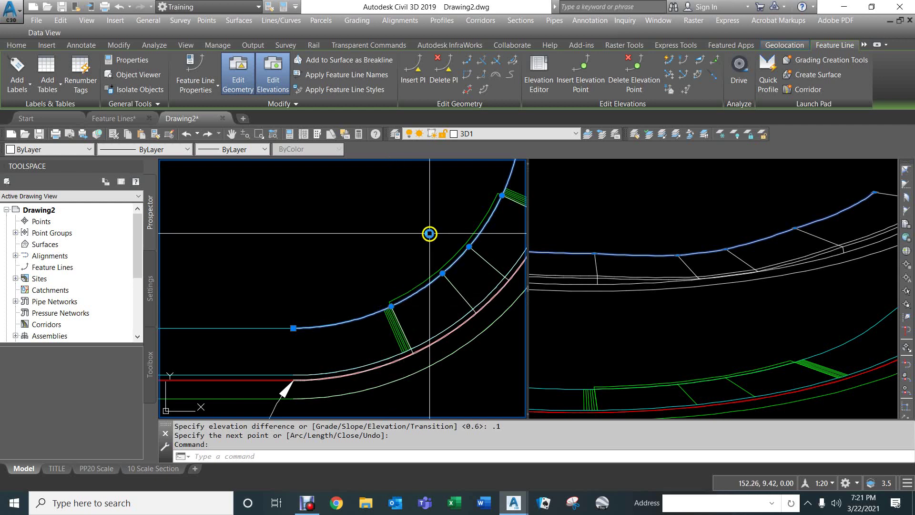
middle_click_drag(430, 235, 354, 287)
key("Escape")
key("Escape")
left_click(427, 250)
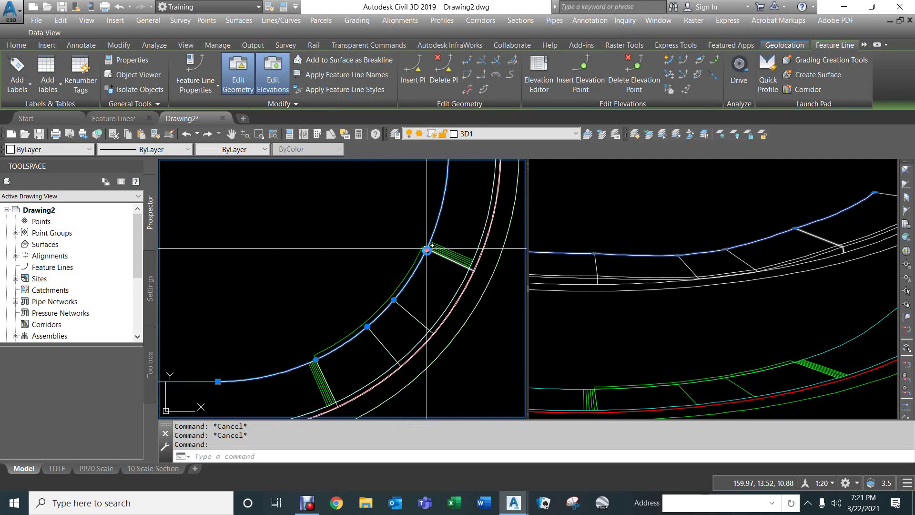
key("Escape")
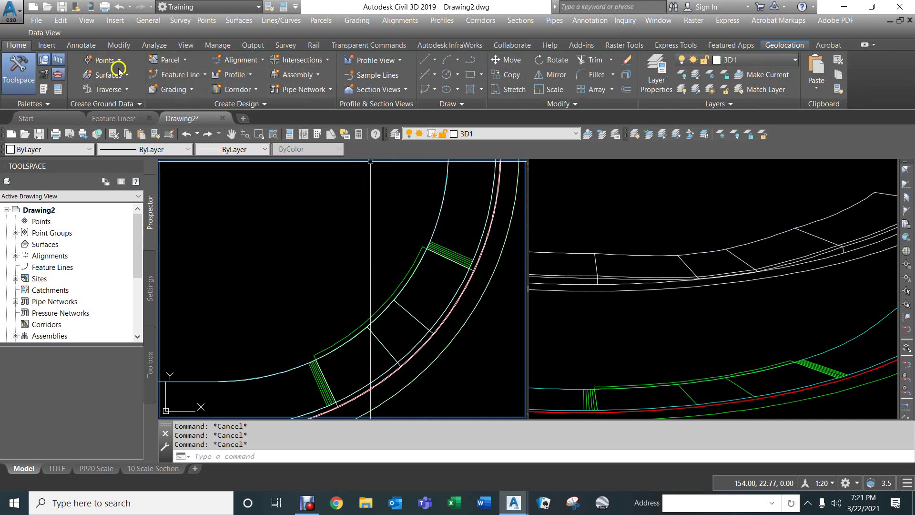
Step: Start a current-layer feature line at the back-of-walk endpoint of the southwest grooved border, accepting the snapped elevation
left_click(171, 82)
left_click(179, 93)
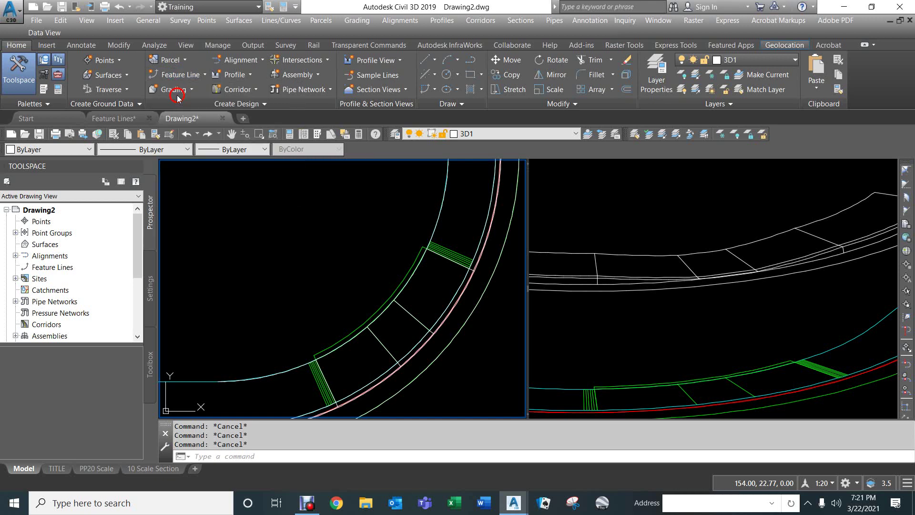
left_click(31, 179)
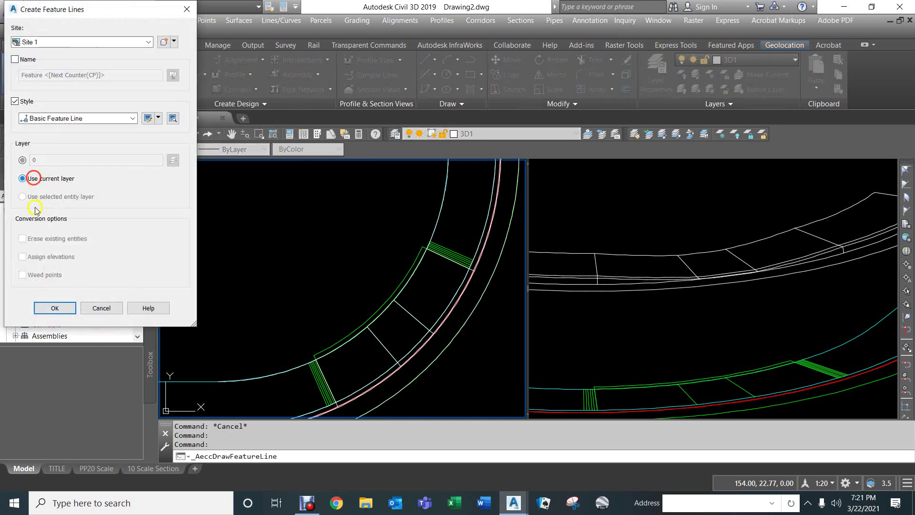
left_click(55, 307)
scroll(308, 351, "up", 4)
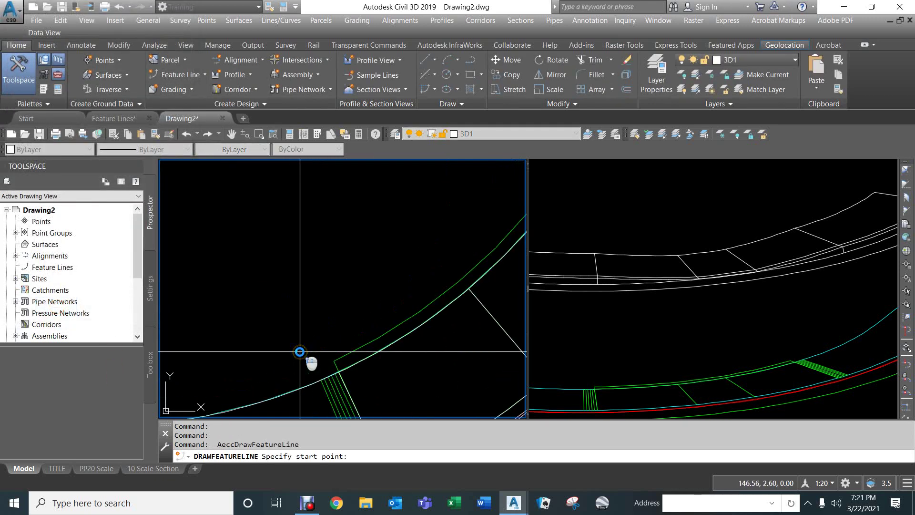
scroll(372, 257, "up", 2)
type("end")
key("Return")
left_click(391, 260)
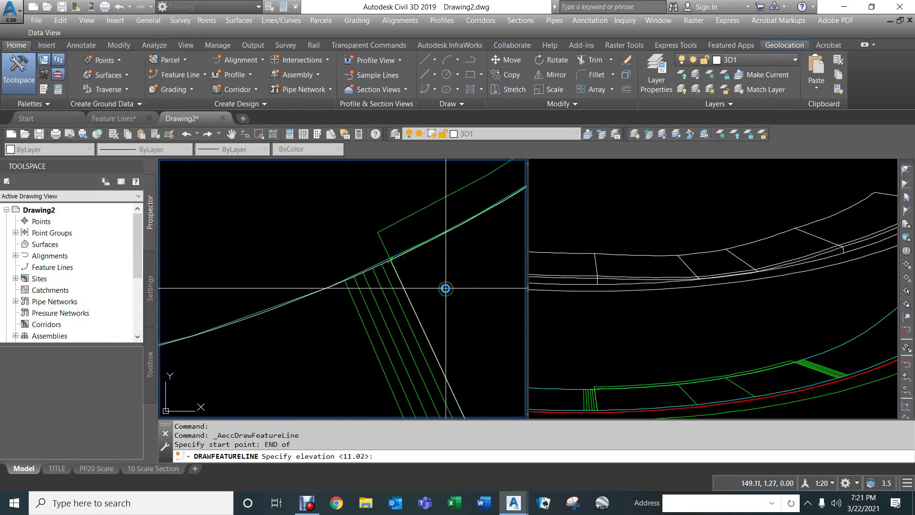
key("Return")
Step: Extend the feature line to the adjacent outer corner of the curb behind the walk, with an elevation difference of 0
type("E")
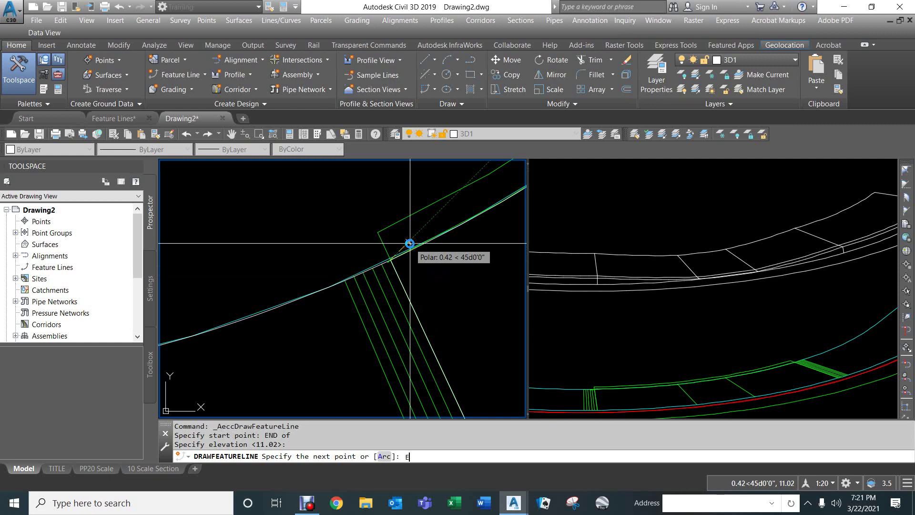
type("nd")
key("Return")
left_click(378, 233)
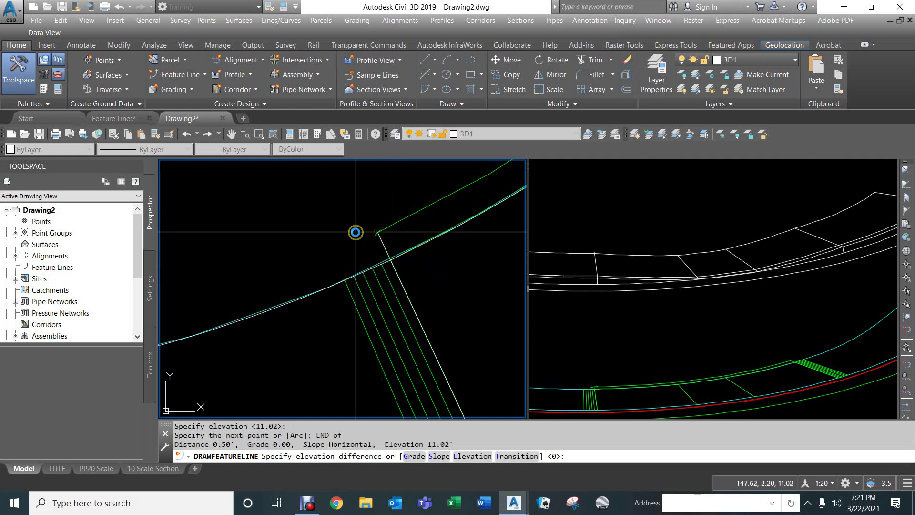
type("0")
key("Return")
Step: Switch the feature line to a second-point arc and place that point on the outer edge of the curb behind the walk
scroll(356, 232, "down", 3)
middle_click_drag(415, 194, 316, 299)
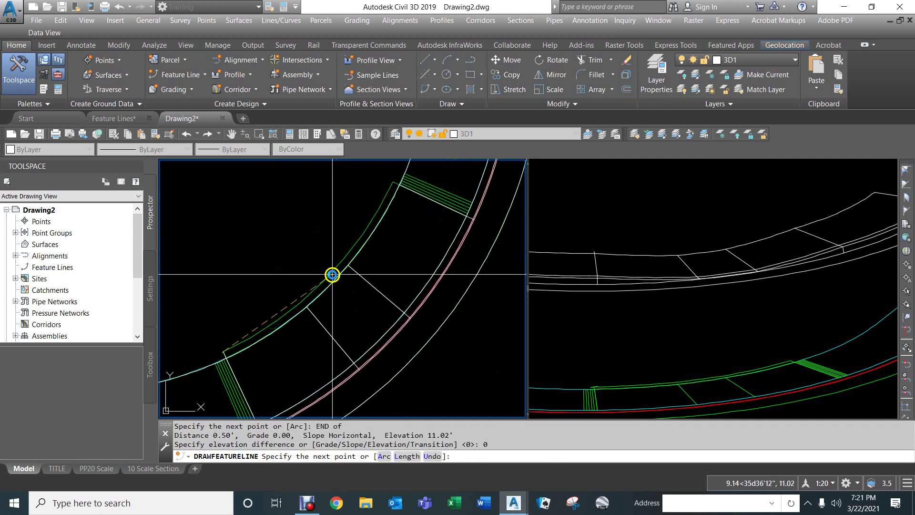
type("A")
key("Return")
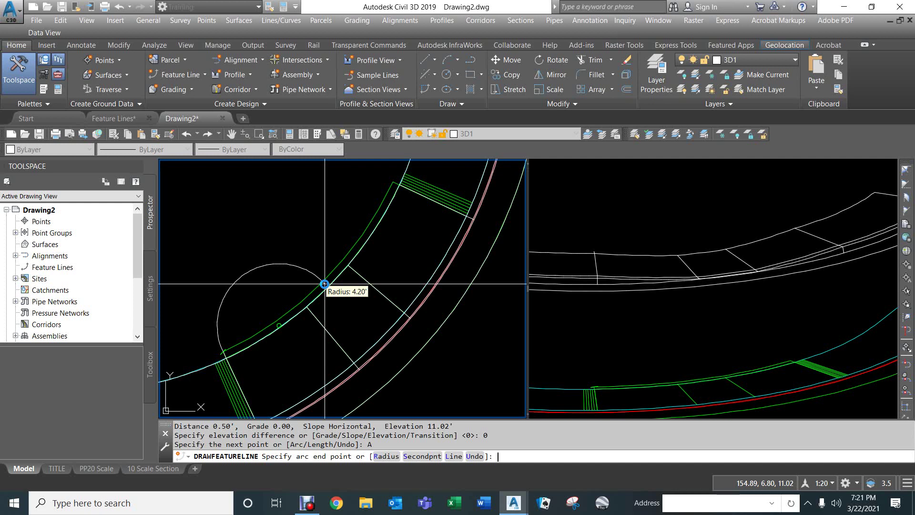
type("S")
key("Return")
type("NEA")
key("Return")
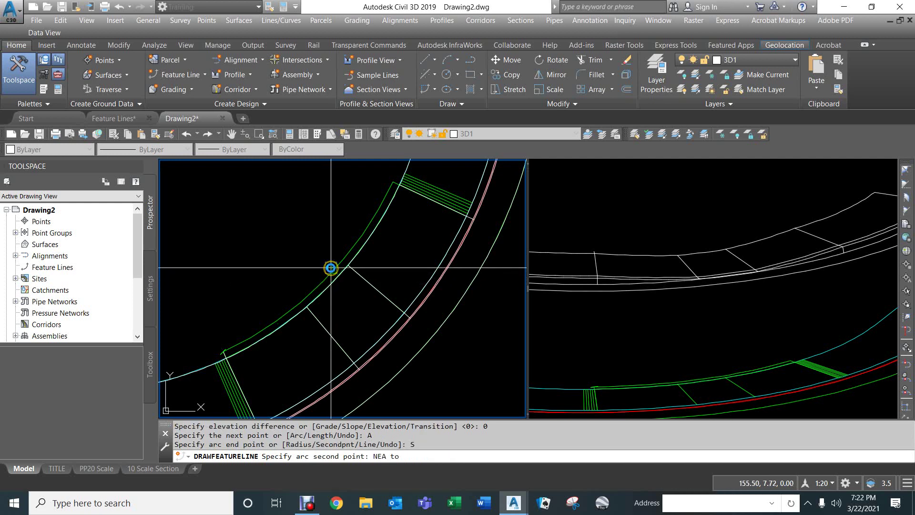
left_click(333, 270)
Step: End the arc at the curb's outer corner near the northeast grooved border, at elevation 10.88
type("END")
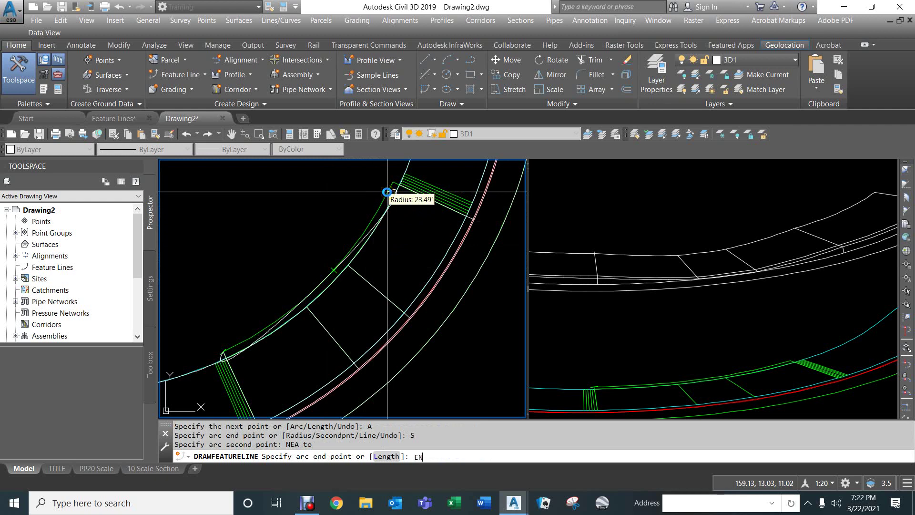
key("Return")
left_click(383, 188)
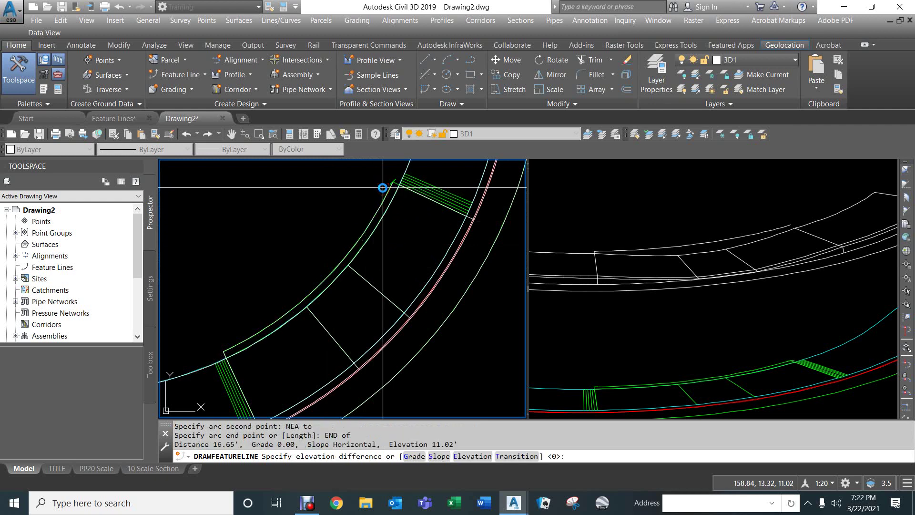
type("E")
key("Return")
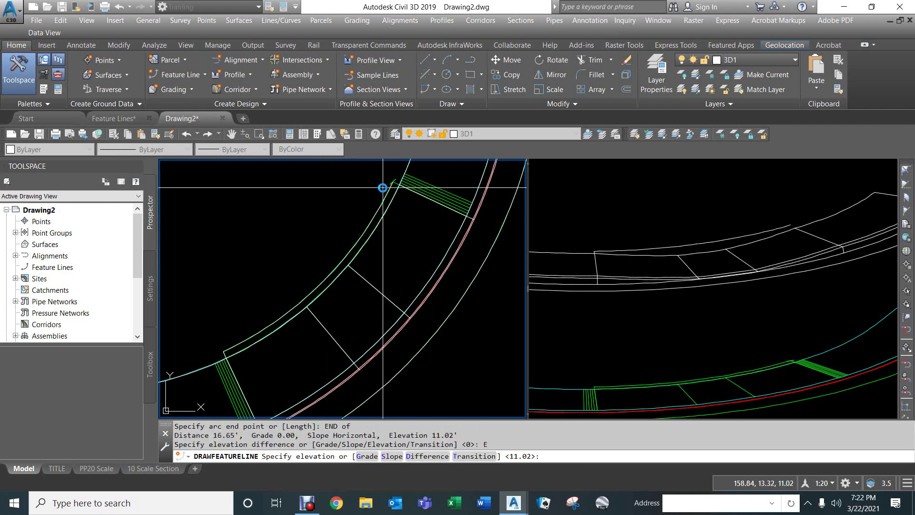
type("10.88")
key("Return")
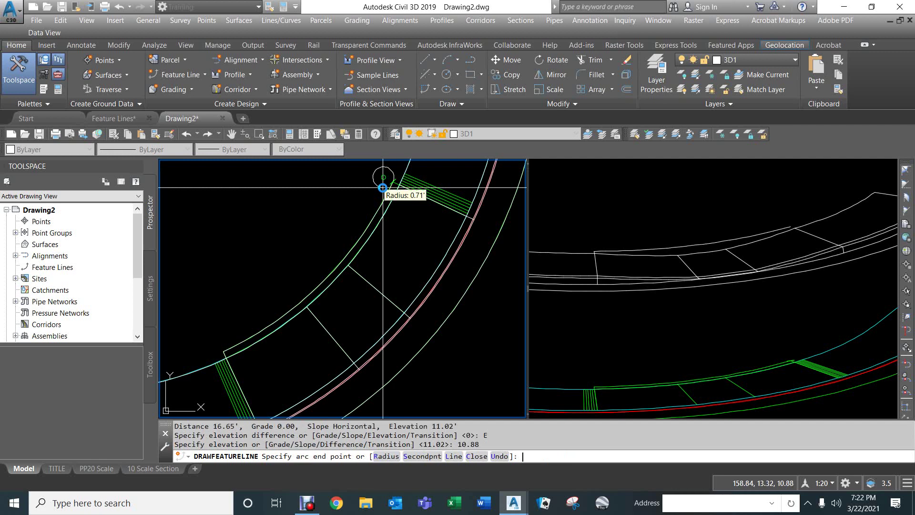
Step: Return to a line segment, connect it to the northeast border's back-of-walk endpoint at the offered elevation 10.88, and finish the feature line
scroll(400, 181, "up", 2)
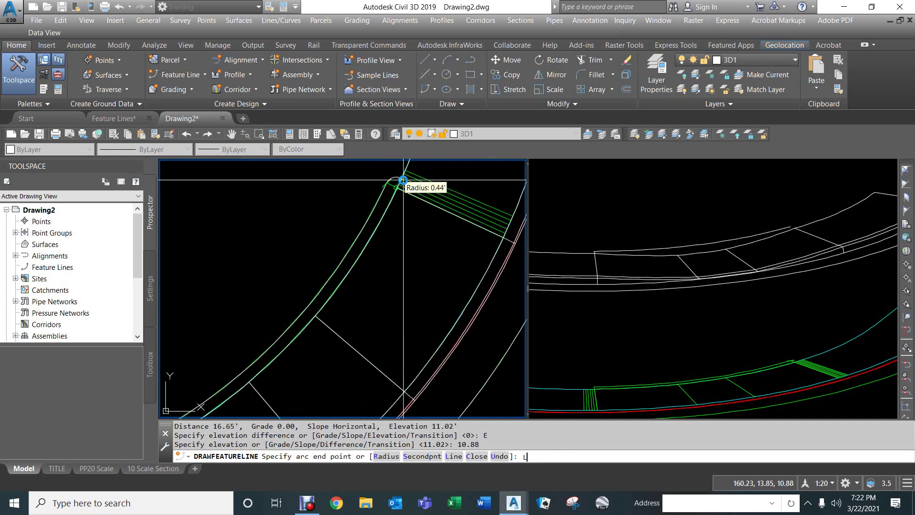
type("L")
key("Return")
scroll(396, 184, "up", 2)
type("END")
key("Return")
left_click(398, 202)
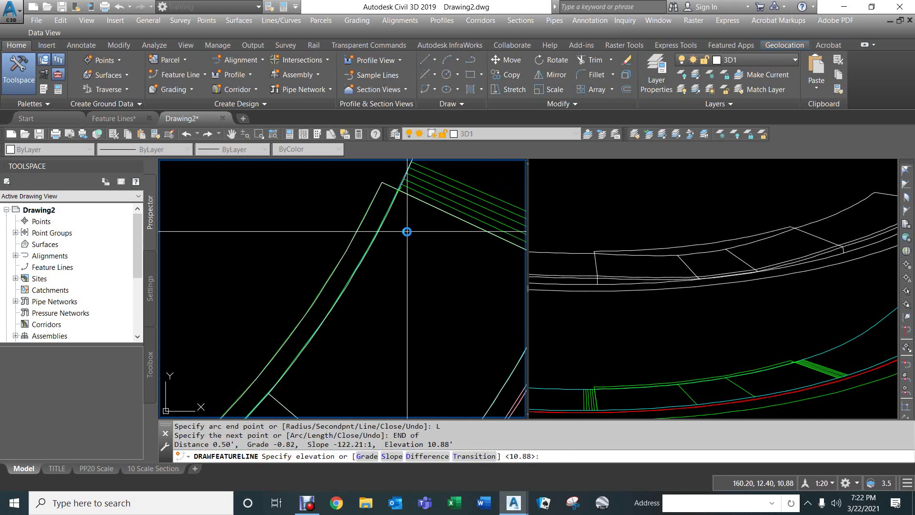
key("Return")
left_click(631, 265)
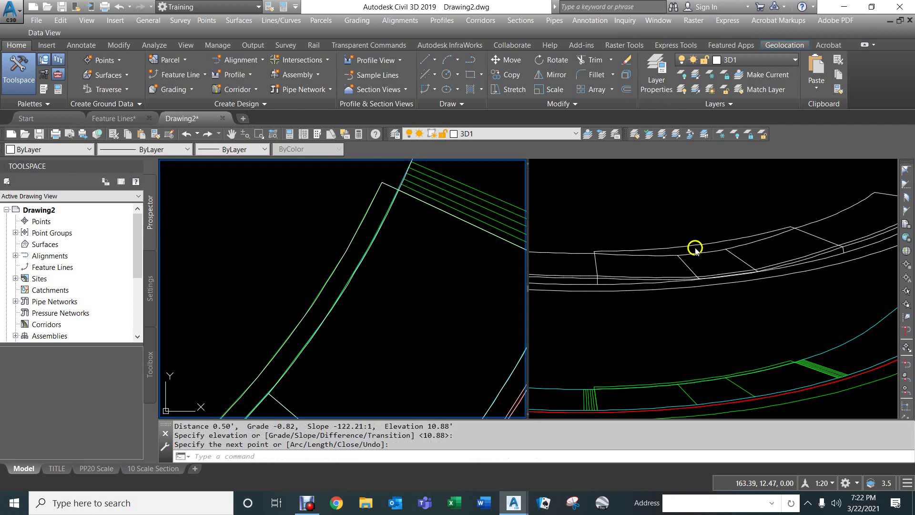
Step: Start another current-layer feature line at the southwest outer corner of the curb behind the walk, accepting the snapped elevation
scroll(456, 272, "down", 4)
mouse_move(460, 272)
middle_mouse_down()
mouse_move(434, 298)
mouse_move(455, 272)
middle_mouse_up()
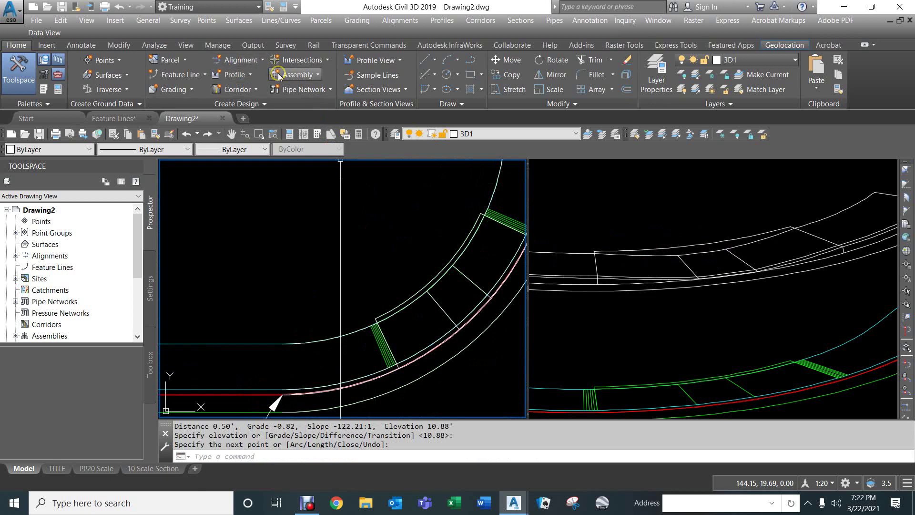
left_click(174, 73)
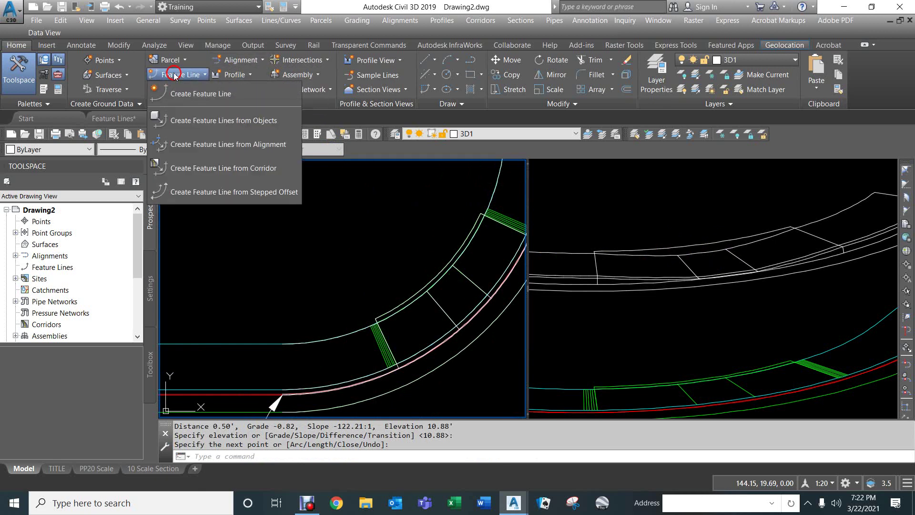
left_click(179, 96)
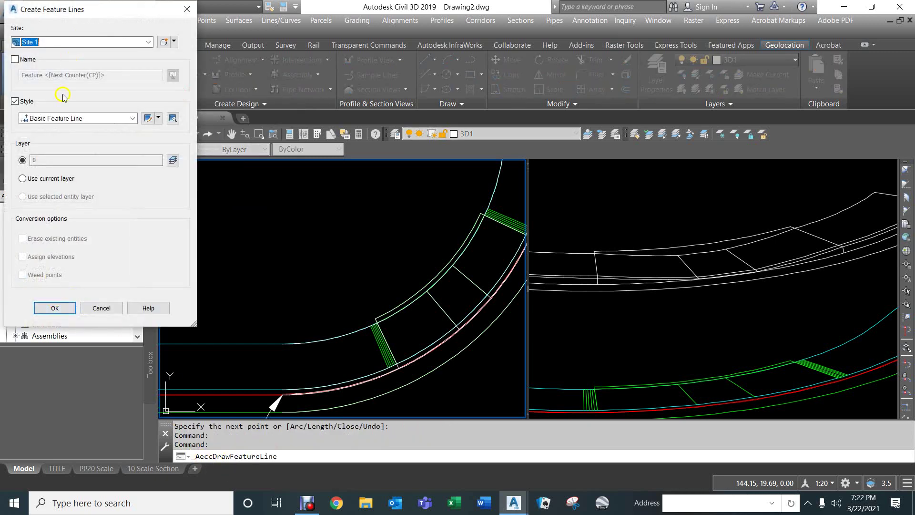
left_click(43, 179)
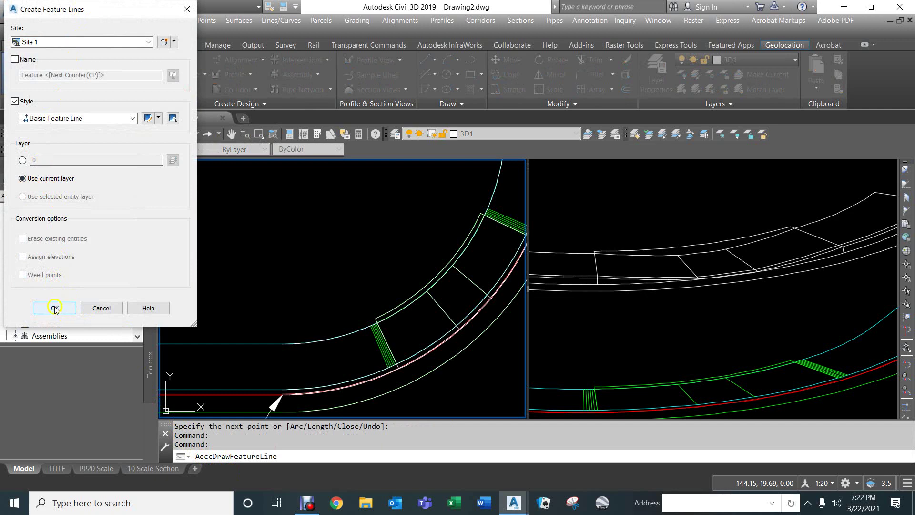
left_click(55, 308)
scroll(370, 322, "up", 3)
type("END")
key("Return")
left_click(392, 310)
key("Return")
Step: Begin an arc segment from that corner and place its second point on the curb's outer edge using a nearest snap
scroll(370, 256, "down", 2)
type("A")
key("Return")
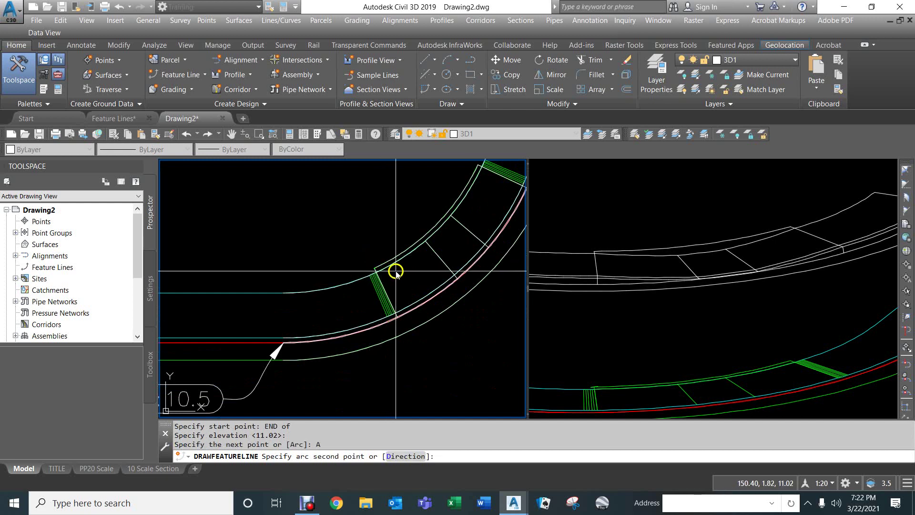
type("S")
key("Return")
type("NEA")
key("Return")
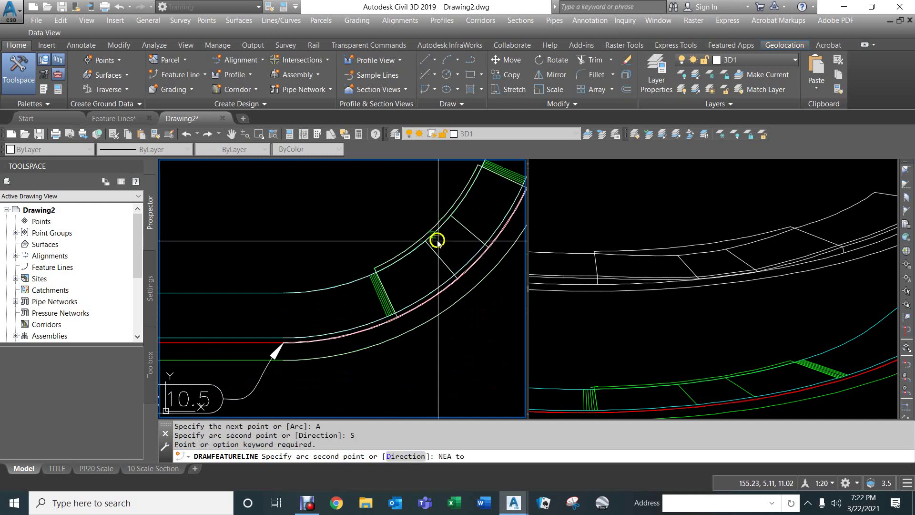
left_click(431, 229)
Step: End the arc at the curb's northeast outer corner, accept the offered elevation 10.88, and finish the feature line
type("END")
key("Return")
left_click(469, 172)
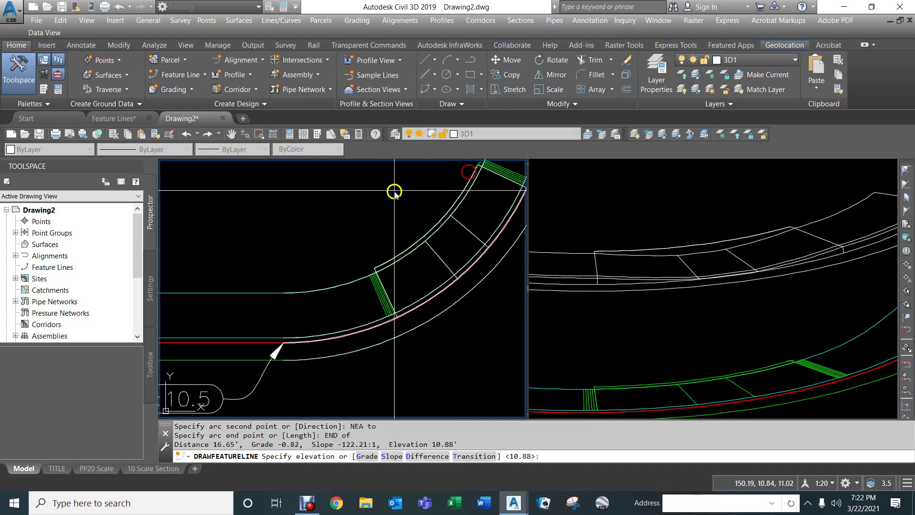
key("Return")
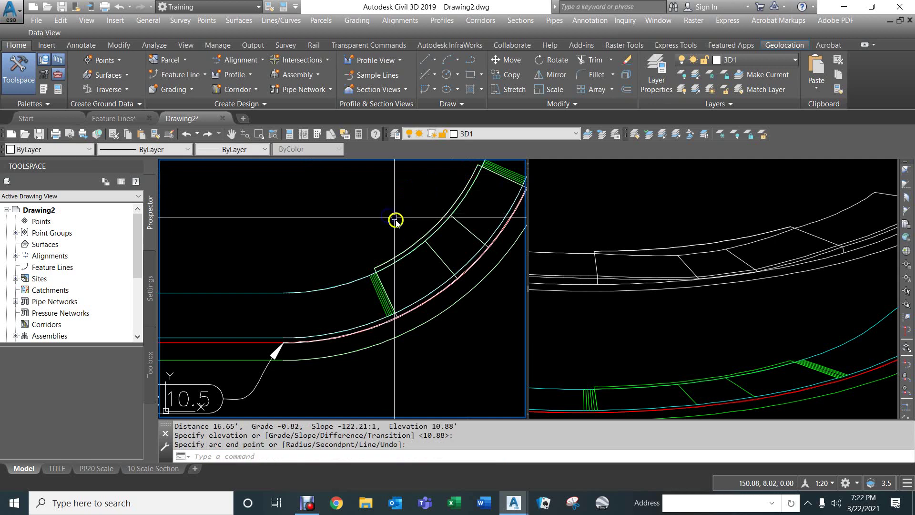
scroll(431, 241, "up", 5)
key("Return")
Step: Offset the new outer curb arc .475 toward the walk with an elevation difference of 0
left_click(418, 225)
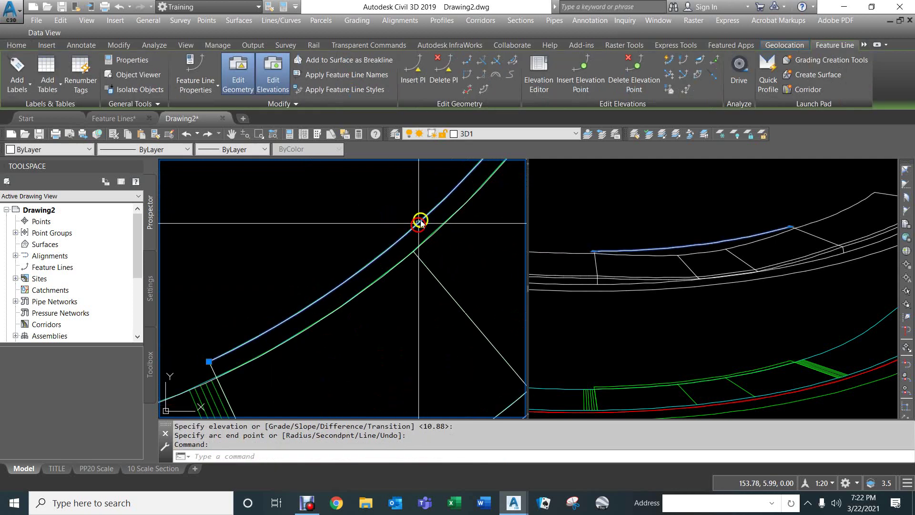
left_click(641, 284)
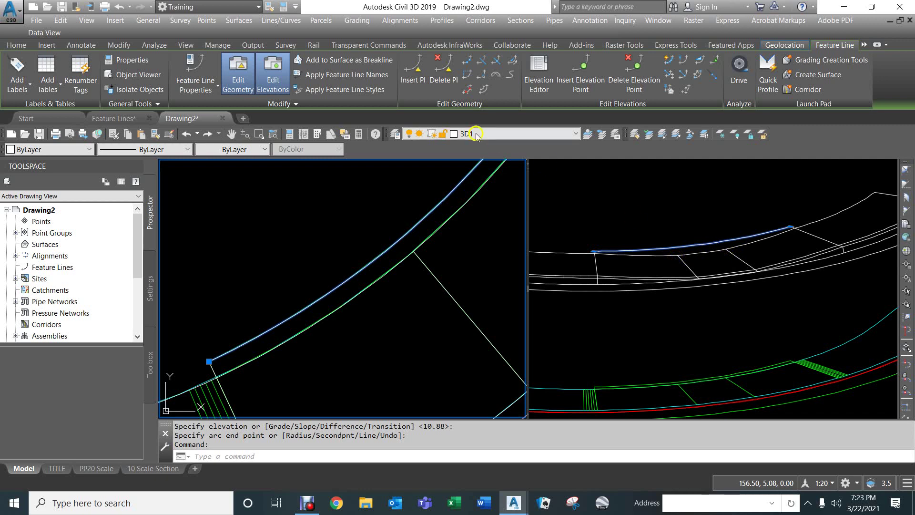
left_click(484, 90)
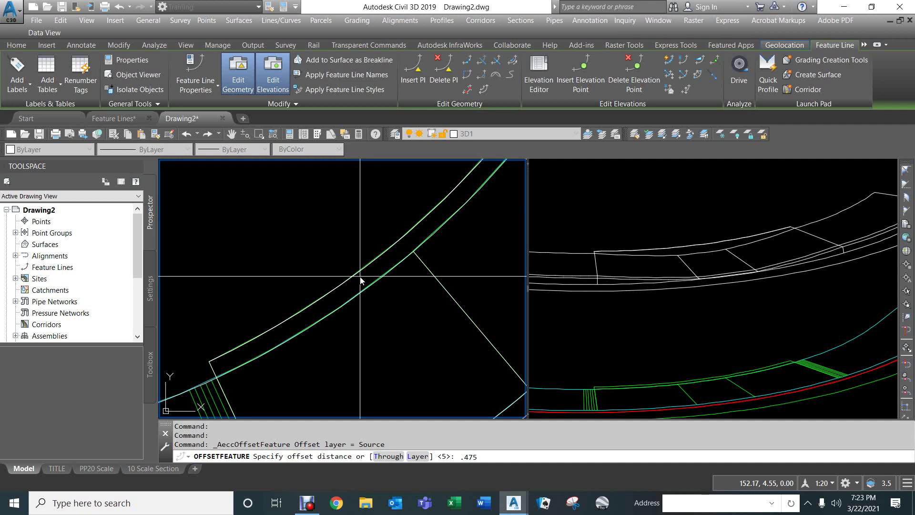
key("Return")
left_click(410, 303)
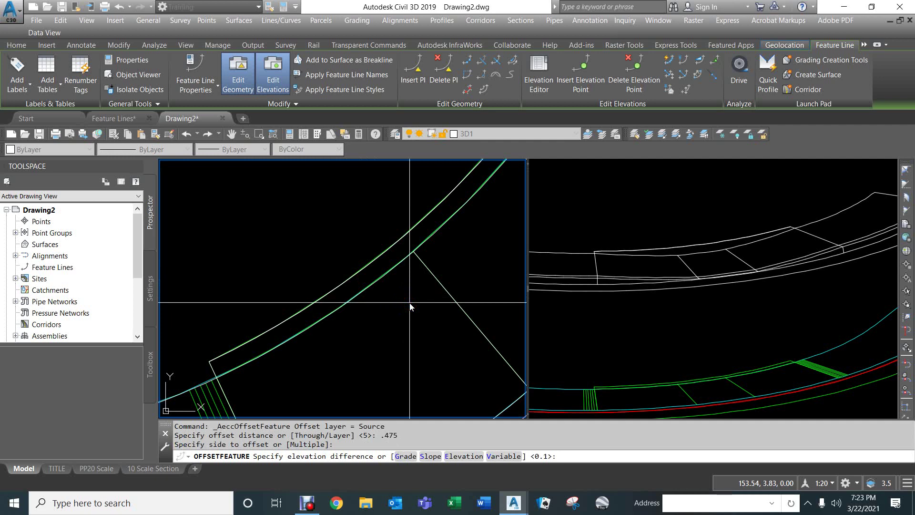
key("Return")
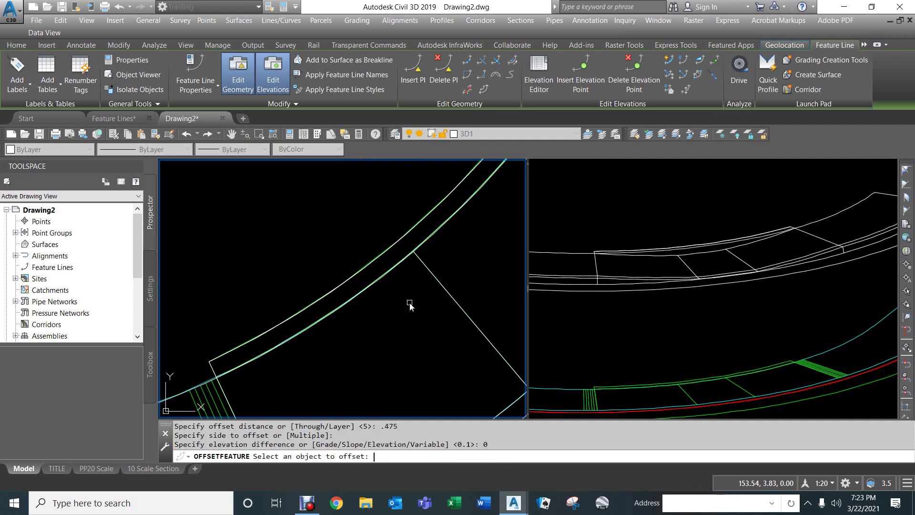
key("Escape")
key("Escape")
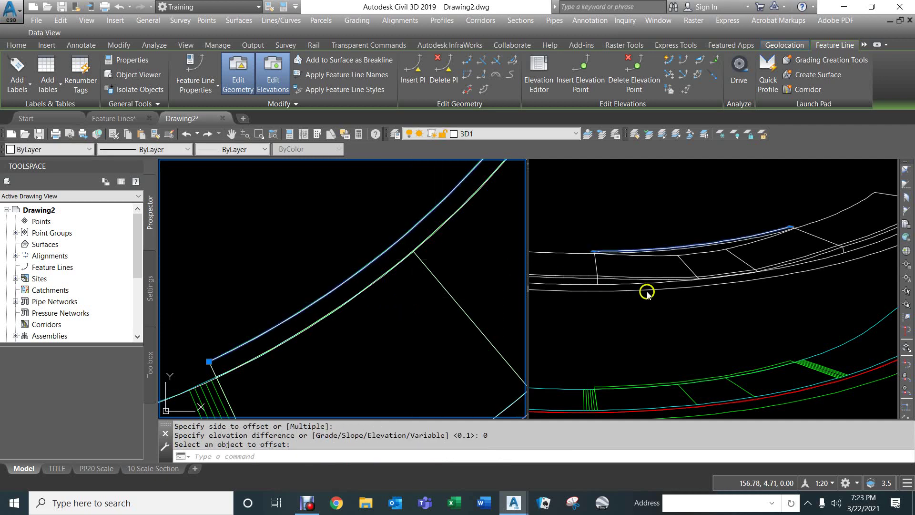
key("Escape")
left_click(665, 268)
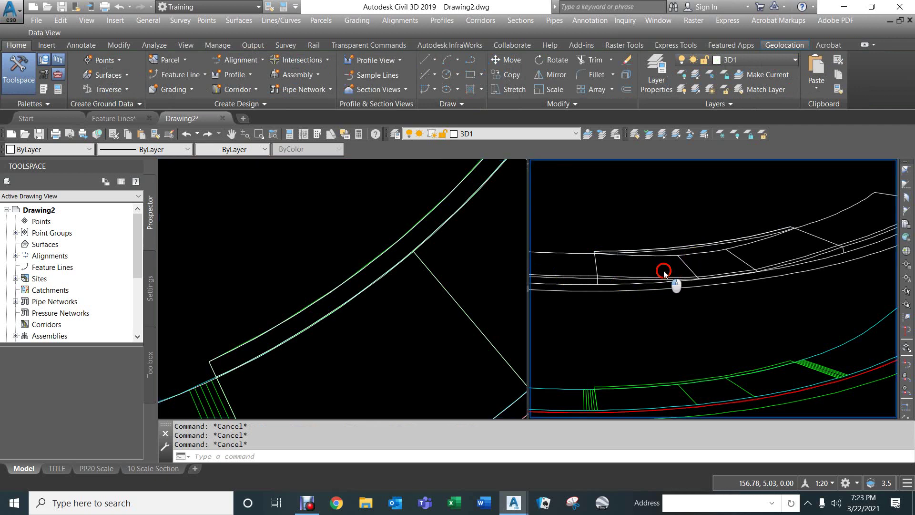
scroll(662, 222, "up", 1)
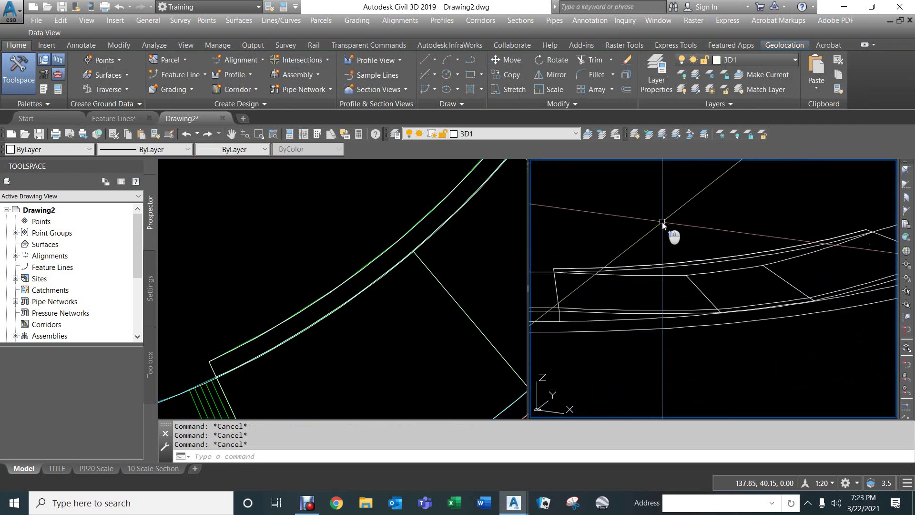
scroll(654, 235, "down", 1)
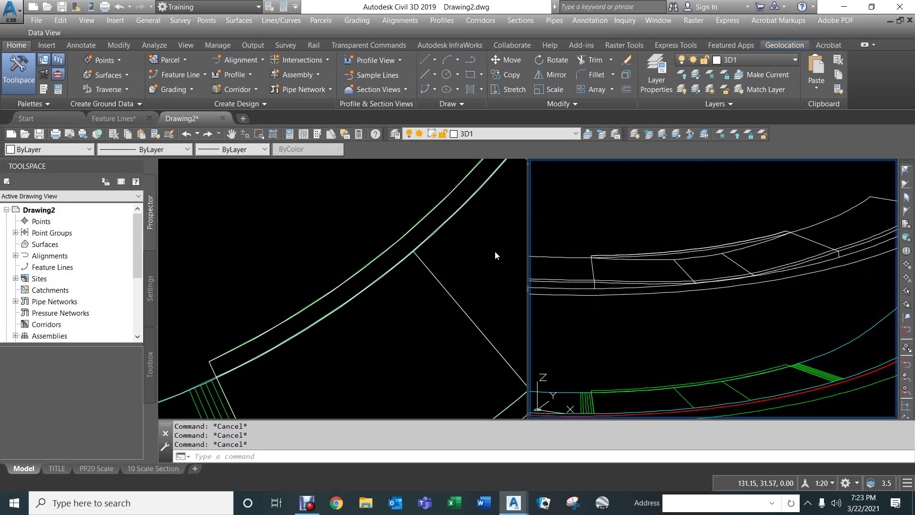
Step: Select the southwest ramp-limit feature line in plan view and extend the selection to all similar feature lines
left_click(427, 303)
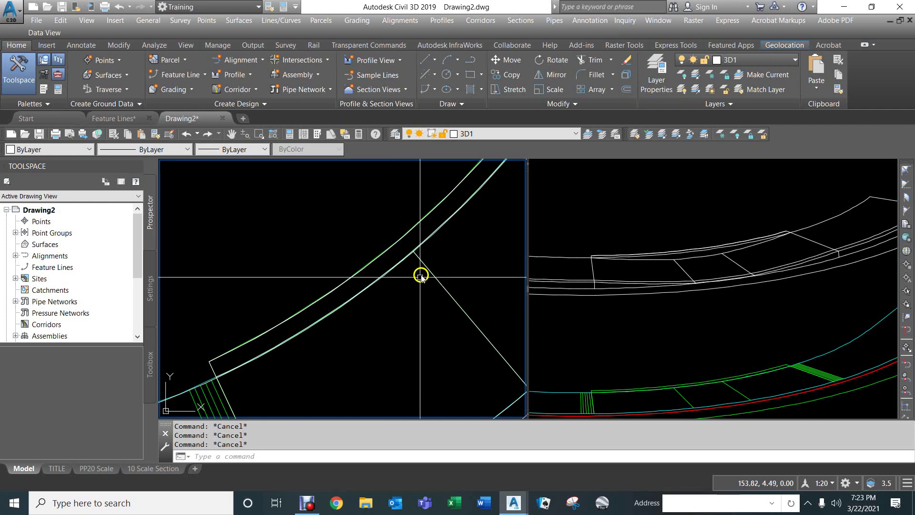
left_click(424, 258)
left_click(465, 261)
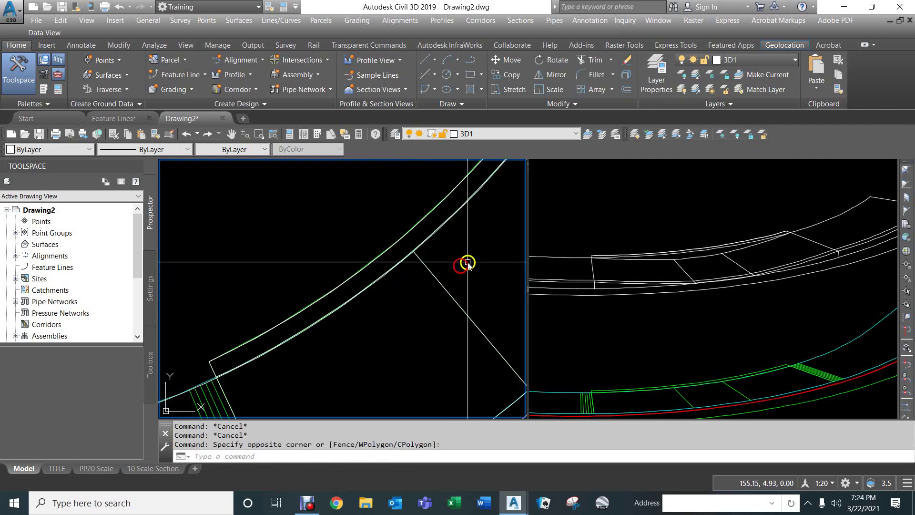
left_click(440, 282)
scroll(432, 282, "down", 3)
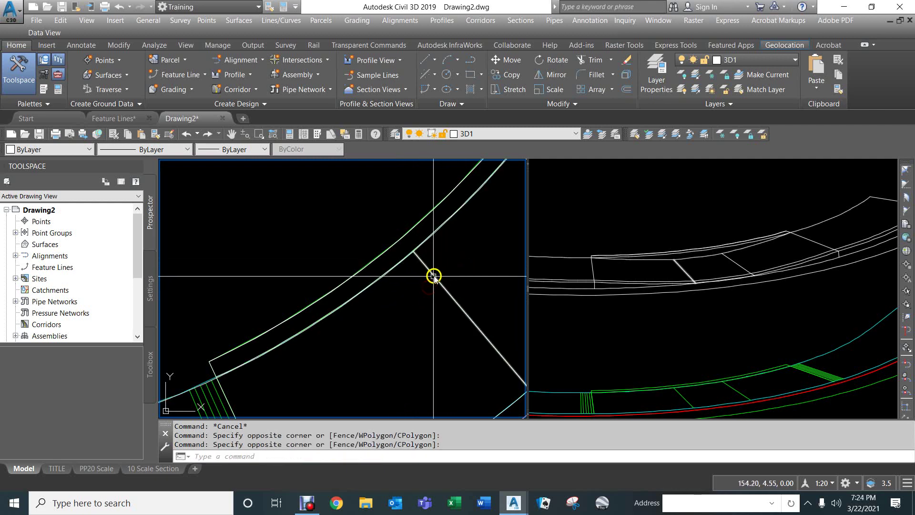
left_click(459, 252)
mouse_move(418, 241)
middle_mouse_down()
mouse_move(341, 235)
mouse_move(301, 257)
middle_mouse_up()
right_click(300, 256)
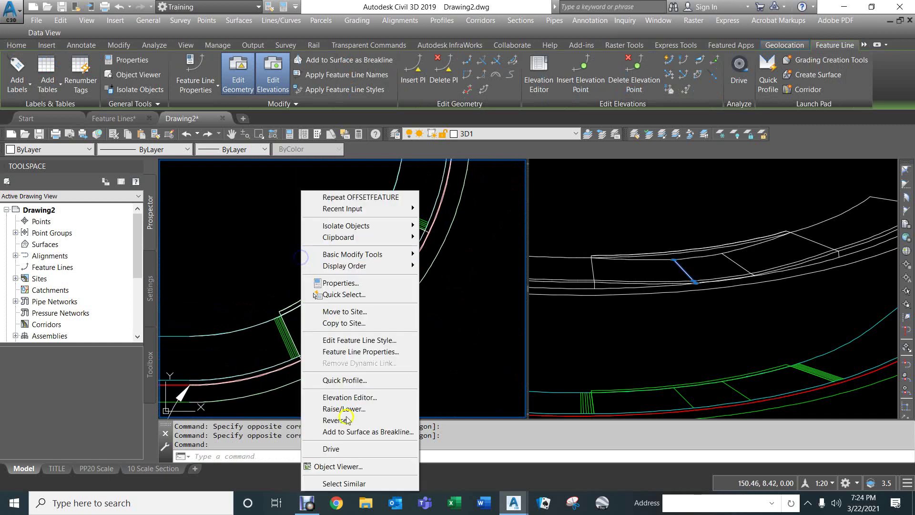
left_click(344, 484)
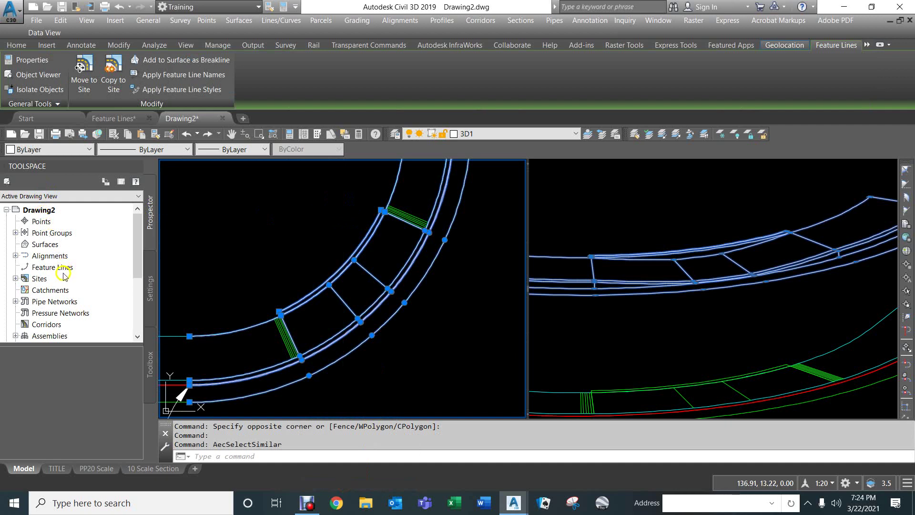
Step: Create a TIN surface named HCR with the CPS 1' & 5' FG style
right_click(44, 245)
left_click(64, 251)
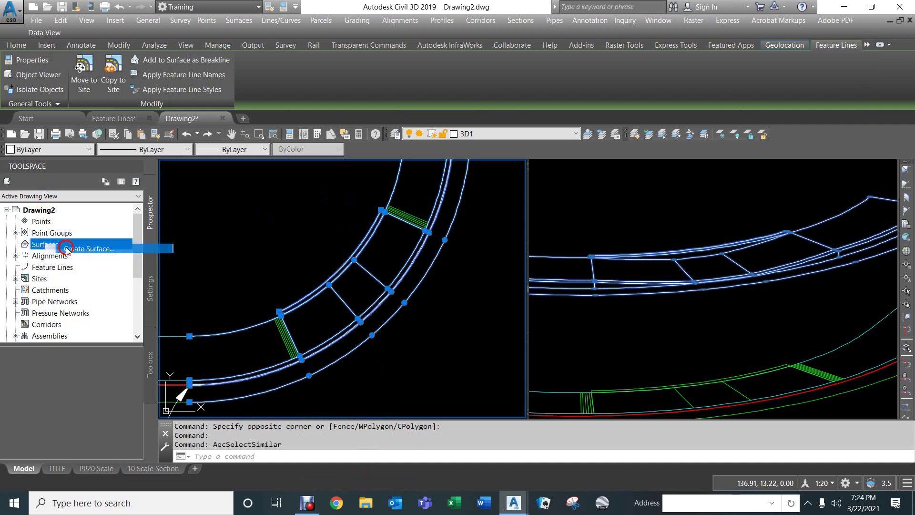
left_click(304, 187)
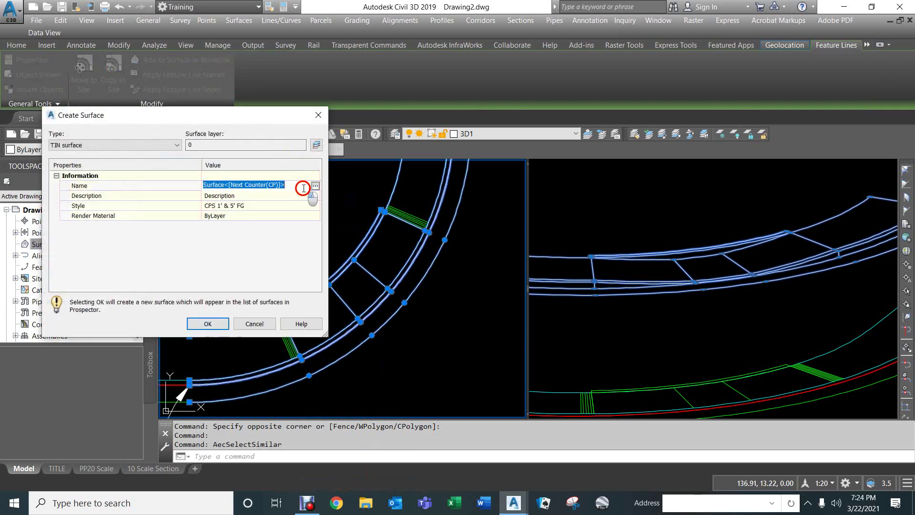
type("HCR")
key("Return")
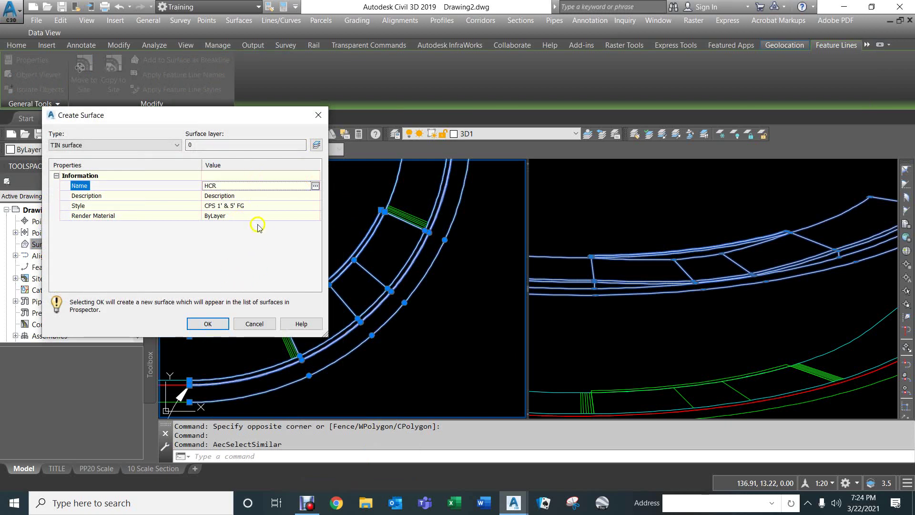
left_click(252, 206)
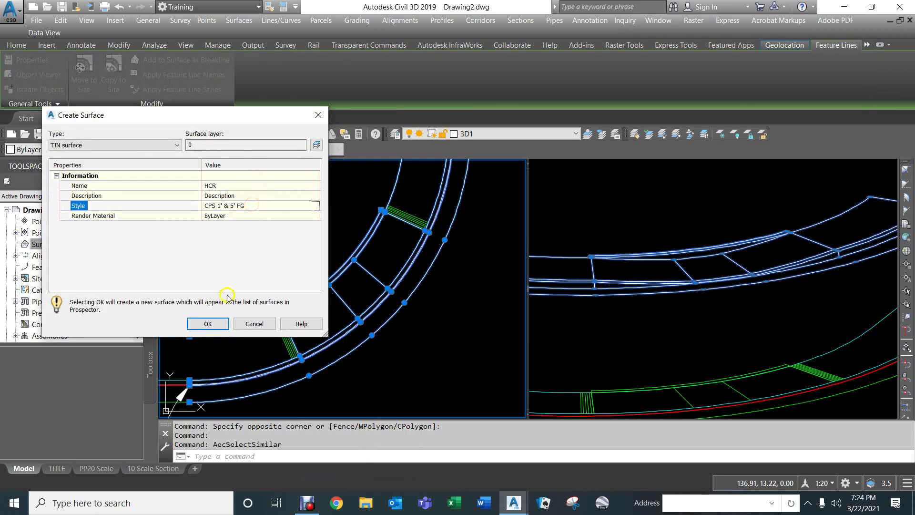
left_click(218, 322)
Step: Add the selected feature lines to the HCR surface as standard breaklines with a mid-ordinate distance of .02
left_click(81, 244)
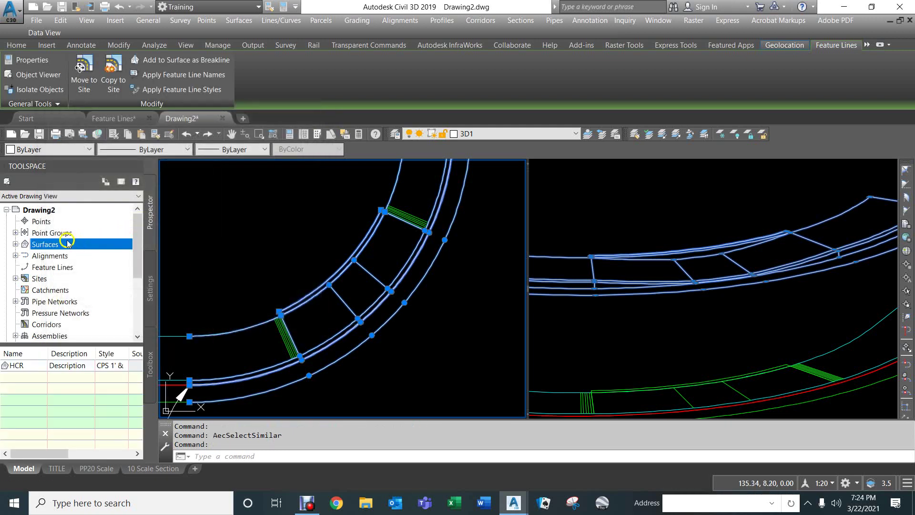
left_click(15, 244)
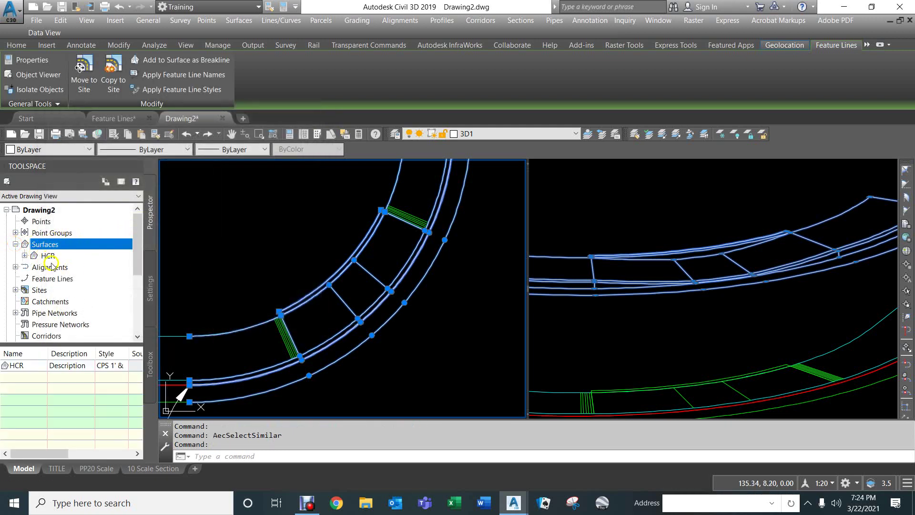
left_click(24, 256)
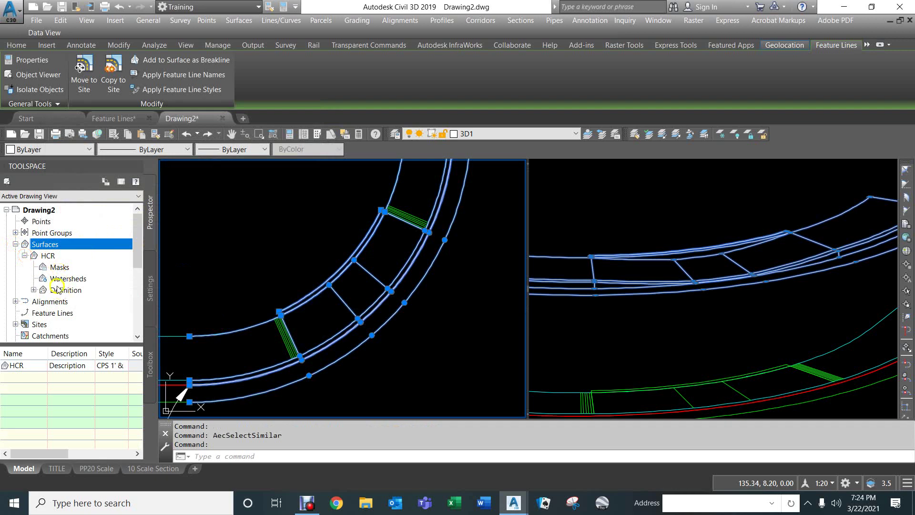
left_click(34, 289)
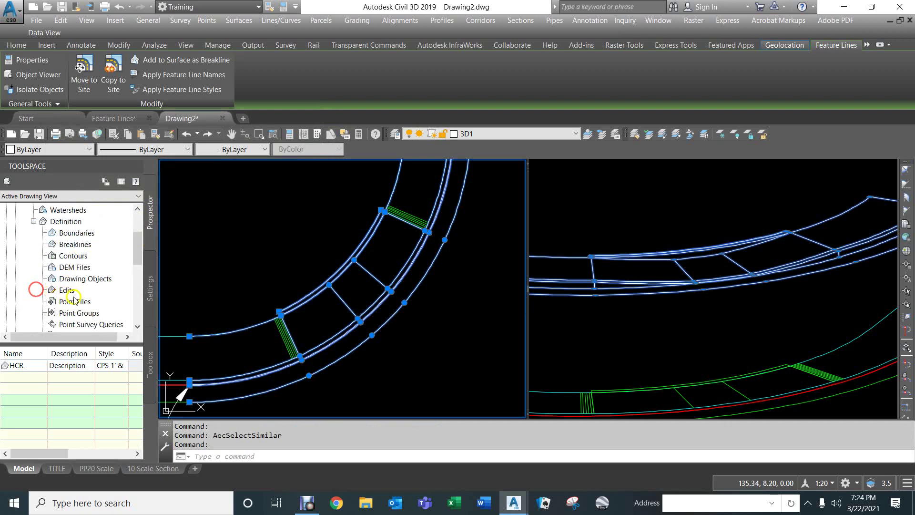
left_click(72, 245)
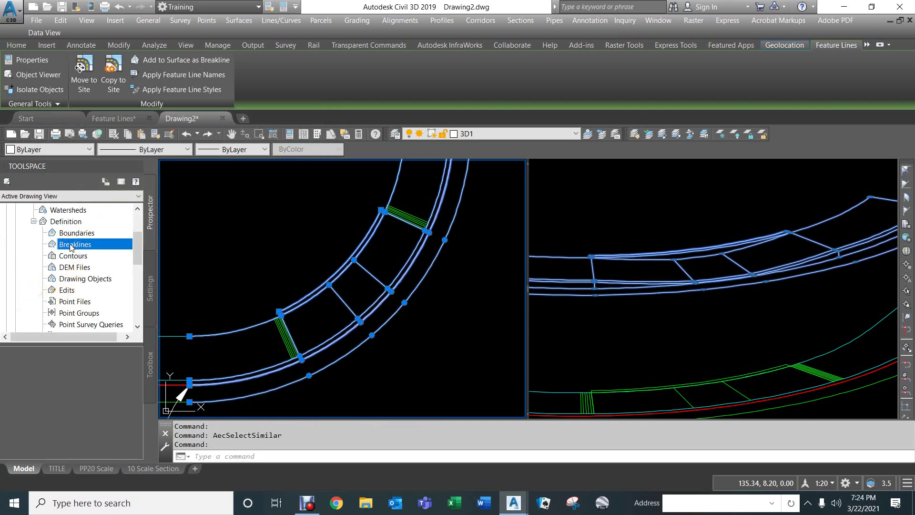
right_click(71, 247)
left_click(86, 251)
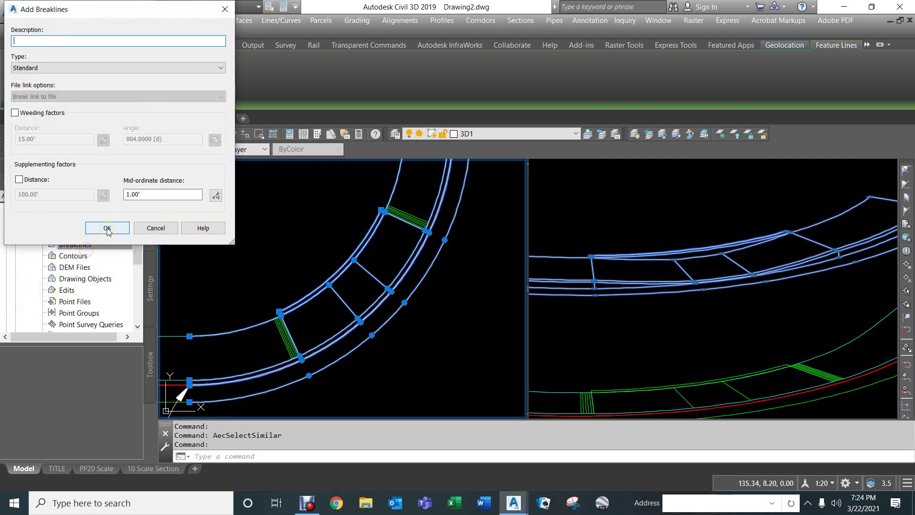
double_click(128, 193)
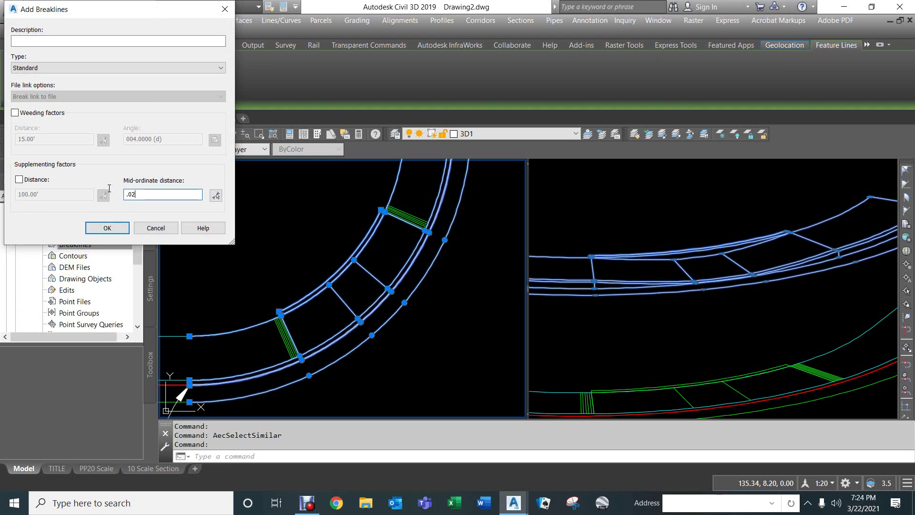
key("Return")
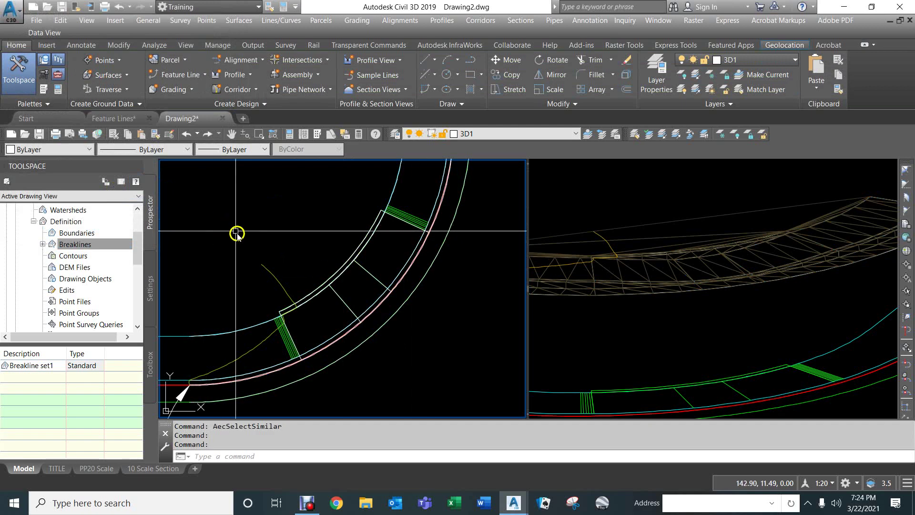
Step: Change the HCR surface style to CPS 1' & 5' Edit Surface in its surface properties
left_click(285, 251)
right_click(294, 214)
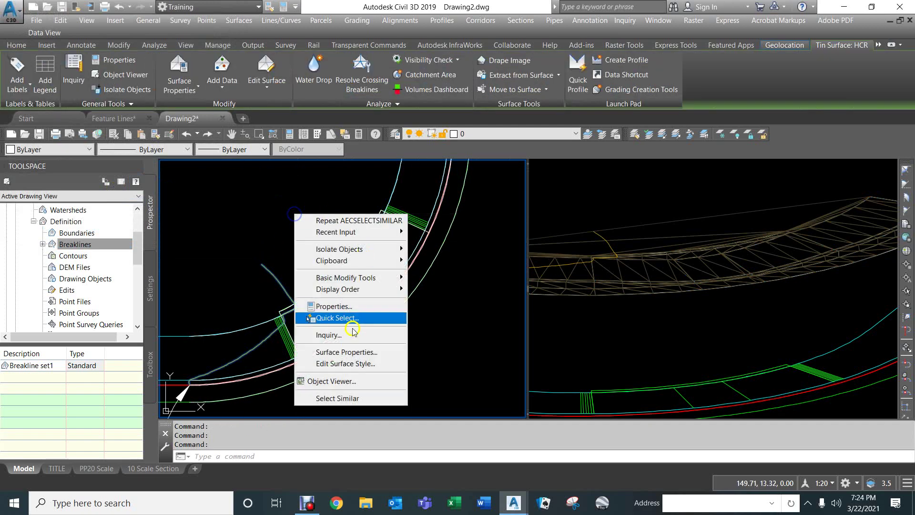
left_click(336, 353)
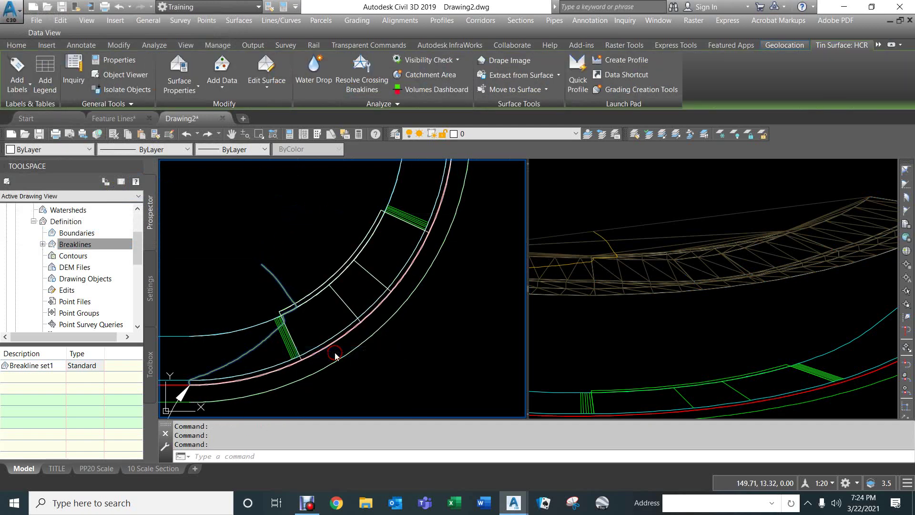
left_click(348, 251)
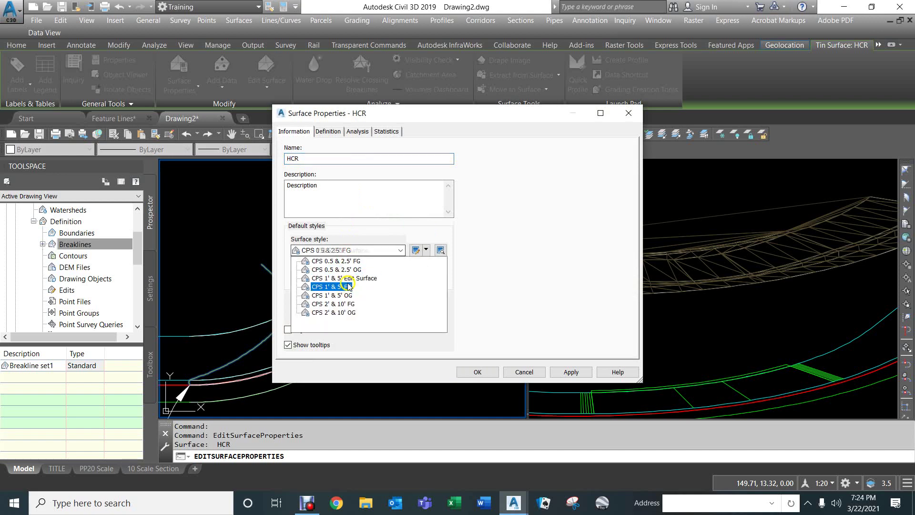
left_click(350, 278)
left_click(477, 372)
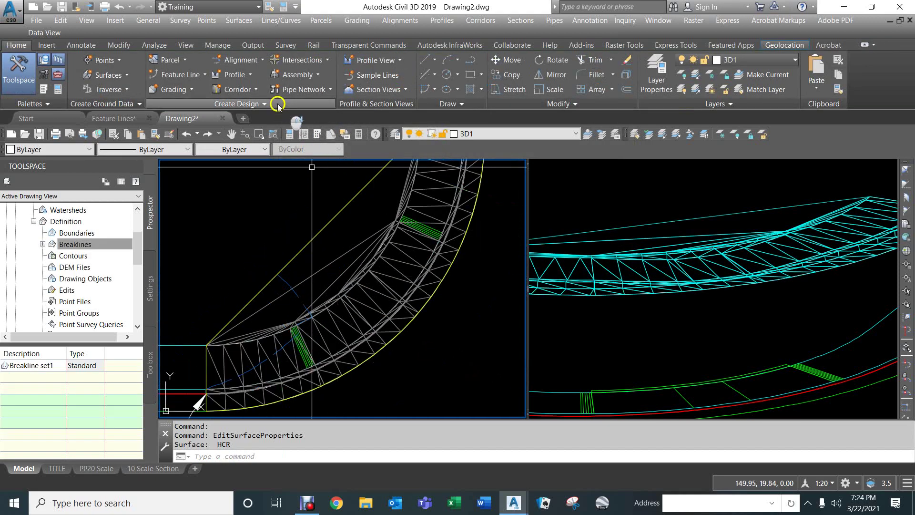
Step: Use Delete Line on the HCR surface to remove the long triangle edges spanning the inside of the curb return
key("Escape")
key("Escape")
left_click(345, 205)
left_click(317, 182)
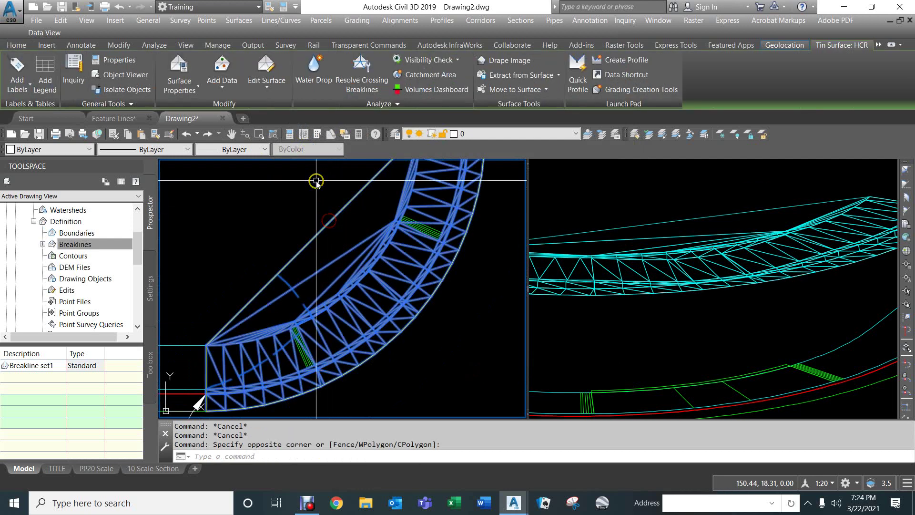
left_click(267, 76)
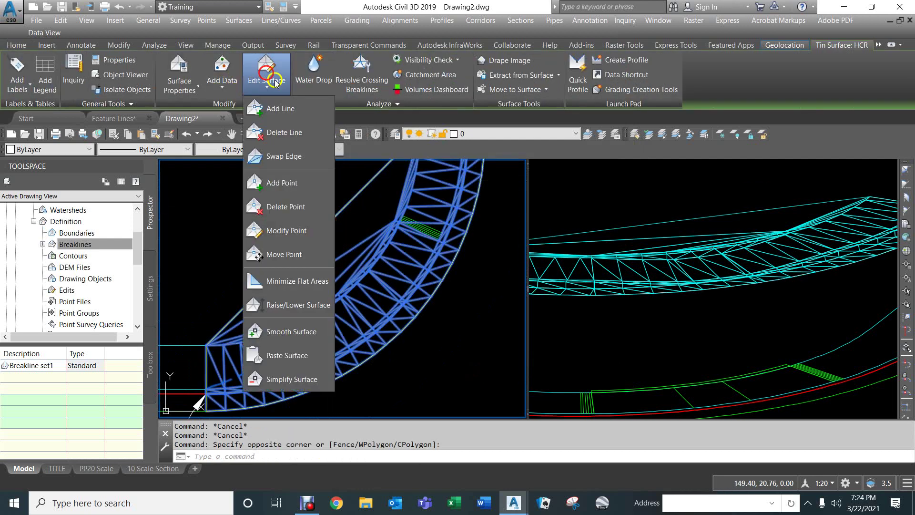
left_click(278, 136)
left_click(367, 173)
left_click(309, 242)
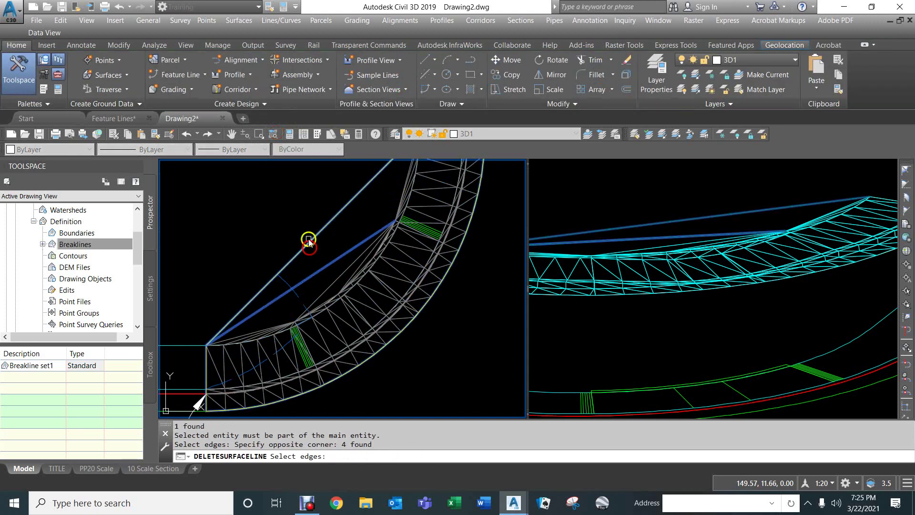
Step: Delete the extra surface edges that bridge the outer edge of the curb behind the walk around its middle
scroll(354, 237, "up", 4)
left_click(396, 218)
left_click(379, 248)
scroll(377, 247, "down", 1)
scroll(361, 291, "up", 3)
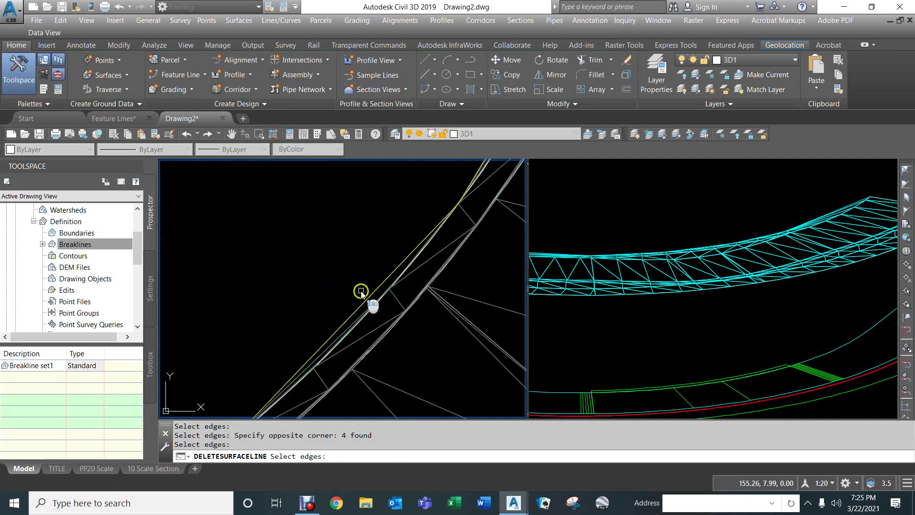
left_click(352, 309)
left_click(333, 292)
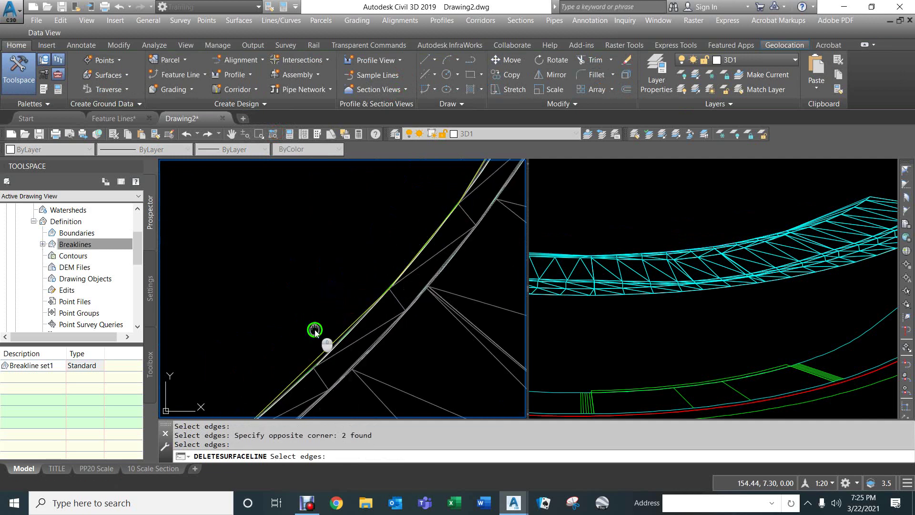
Step: Delete the remaining extra surface edges outside the back curb, working from its middle toward its southwest corner
scroll(362, 234, "up", 1)
left_click(359, 252)
left_click(352, 261)
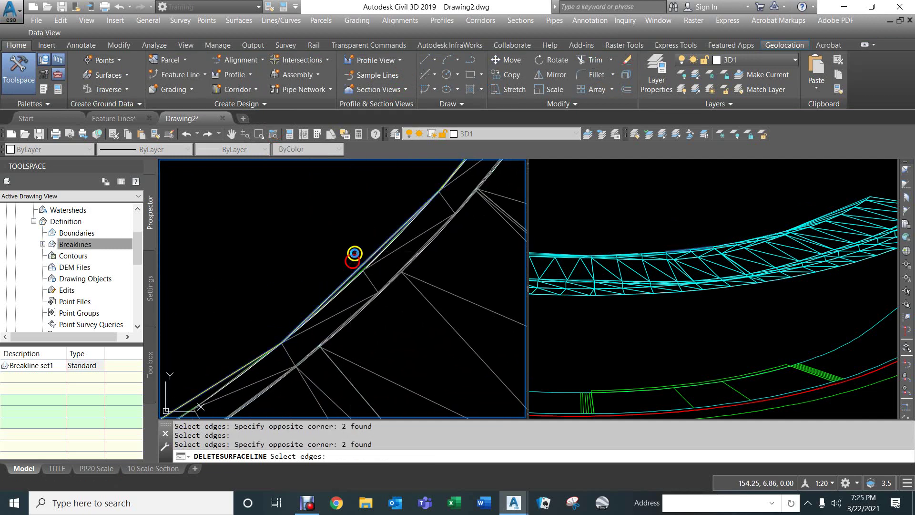
middle_click_drag(258, 303, 377, 248)
left_click(263, 342)
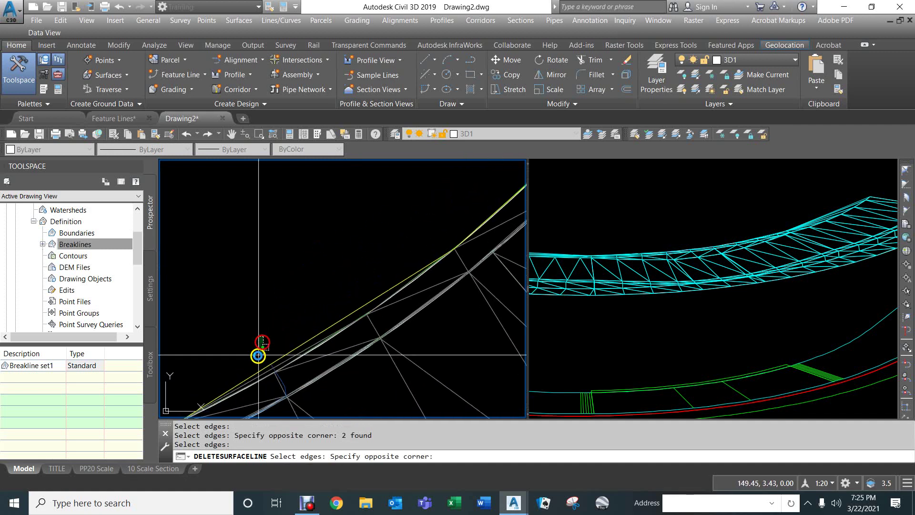
left_click(248, 376)
Step: Delete the sliver surface edge along the outside of the back curb between the two ramp transitions, toward the northeast
middle_click_drag(249, 375, 313, 288)
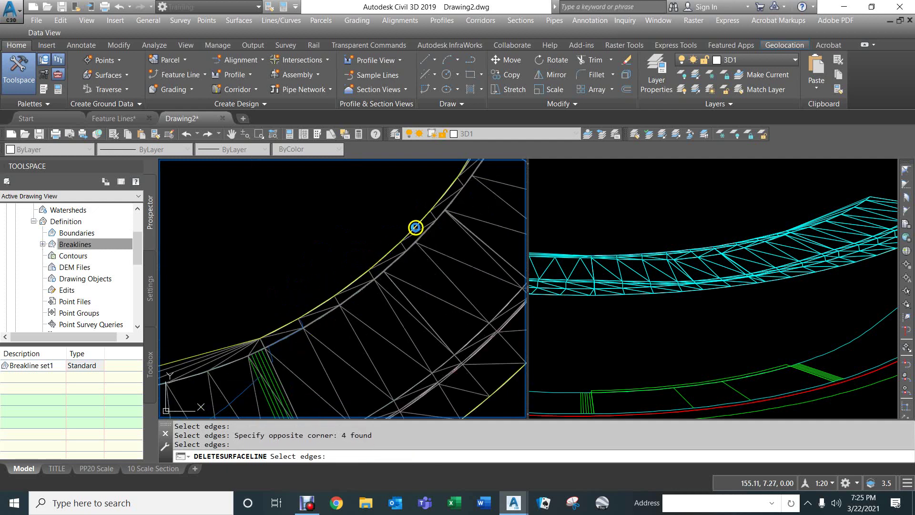
scroll(347, 368, "up", 2)
scroll(392, 302, "up", 4)
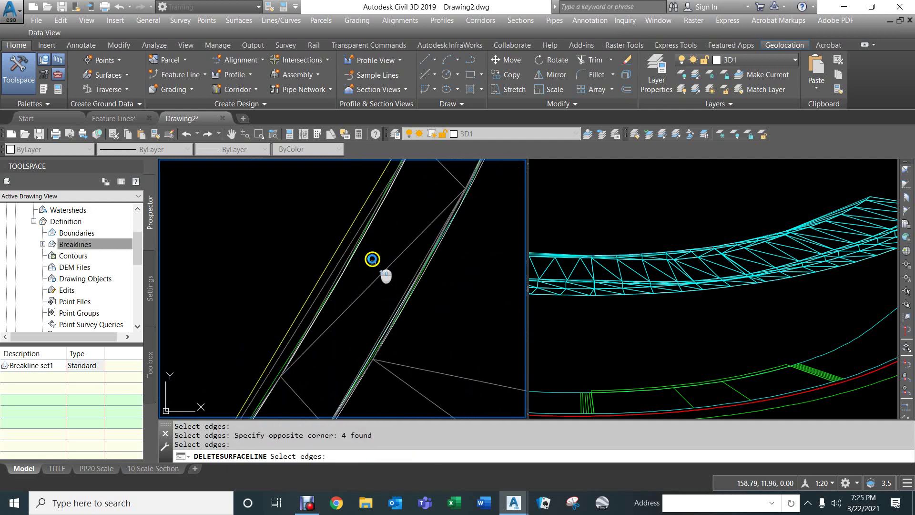
left_click(302, 234)
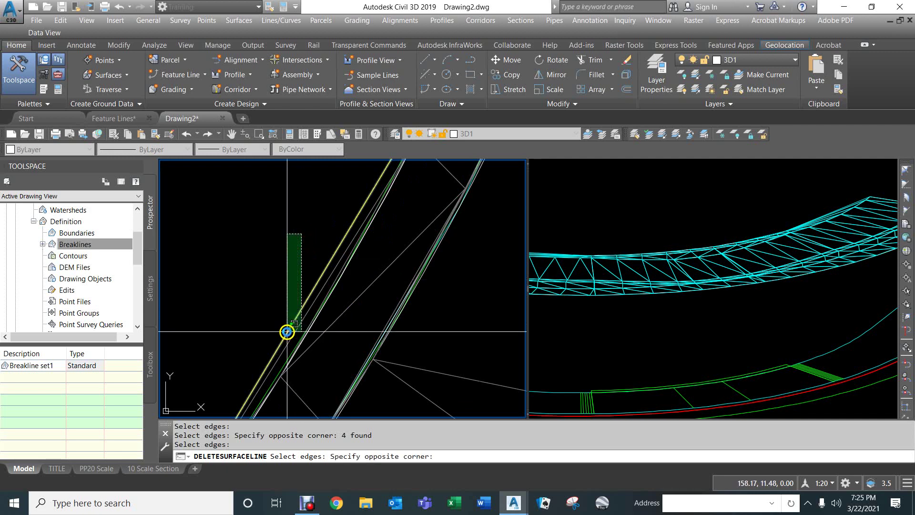
scroll(287, 332, "down", 5)
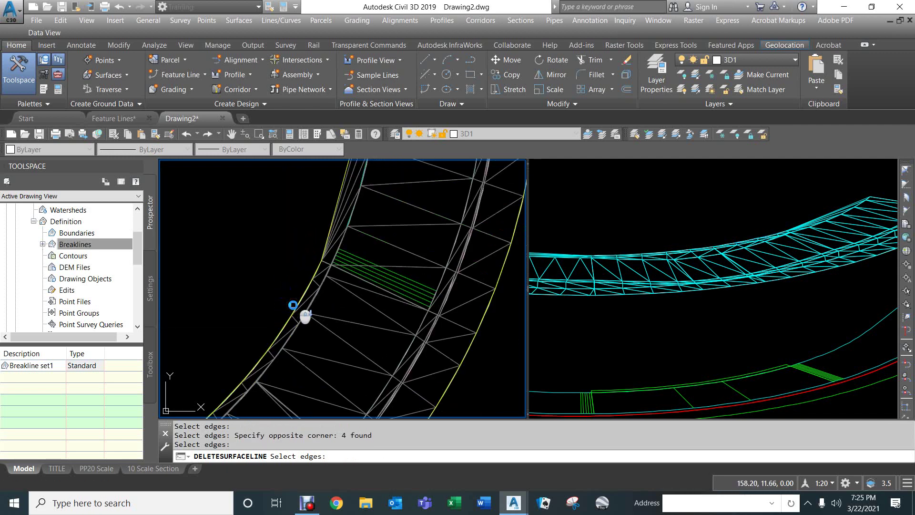
Step: Select the fan of extra HCR surface edges outside the back curb beyond the northeast ramp transition and delete it
scroll(310, 267, "down", 1)
scroll(323, 223, "up", 1)
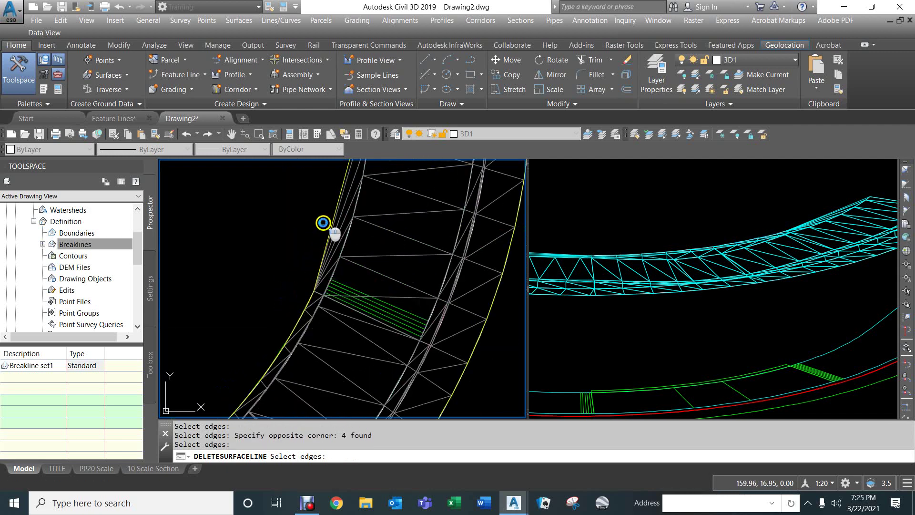
left_click(325, 211)
left_click(312, 280)
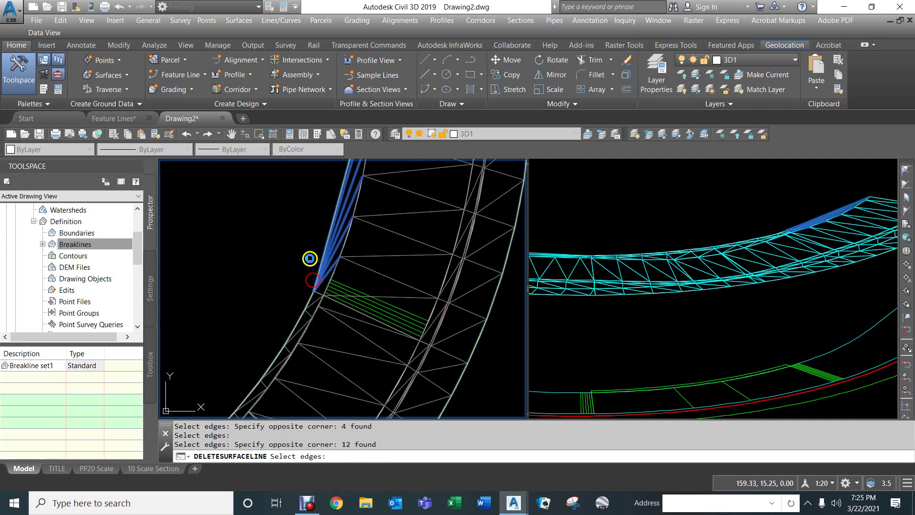
Step: Delete the remaining fan of extra surface edges beyond the southwest ramp transition and finish the Delete Line command
middle_click_drag(239, 343, 476, 149)
middle_click_drag(316, 310, 449, 214)
left_click(439, 243)
left_click(430, 260)
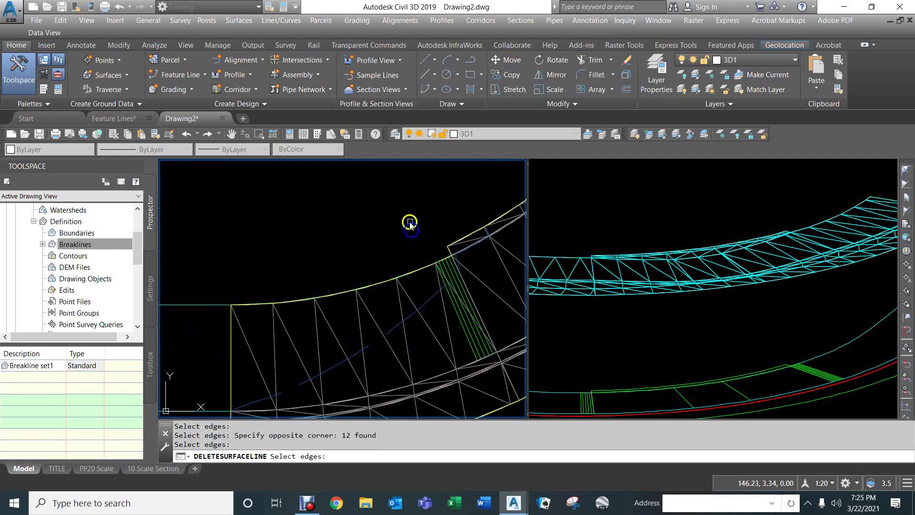
scroll(364, 250, "down", 3)
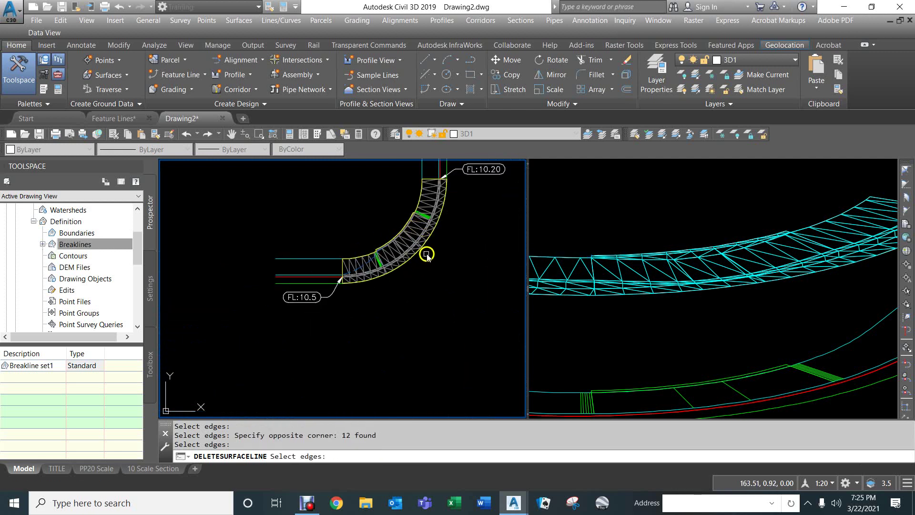
key("Return")
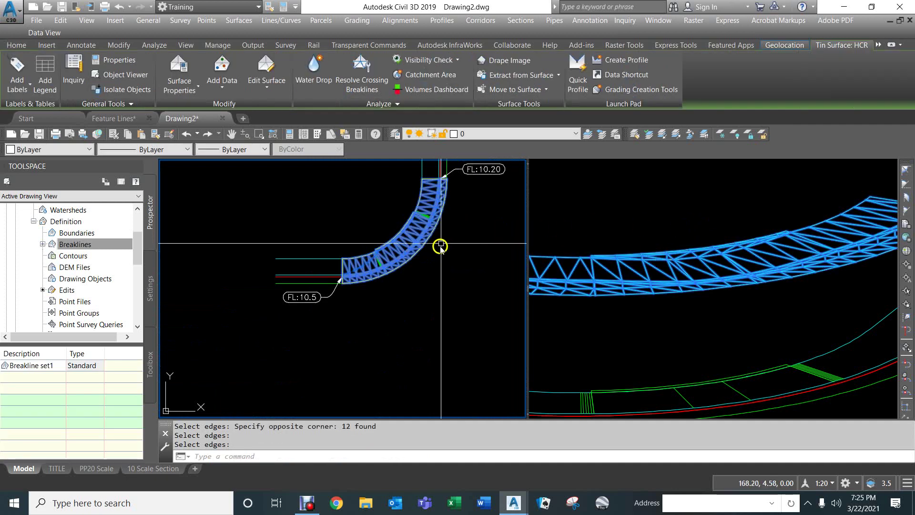
Step: In the HCR surface properties, choose the CPS 0.5 & 2.5' FG surface style and make a copy of that style
key("Escape")
key("Escape")
key("Escape")
left_click(414, 229)
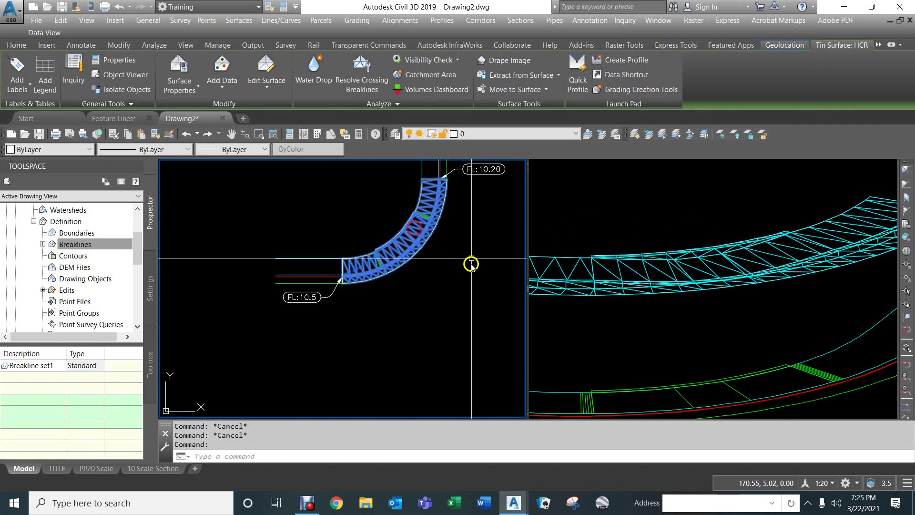
right_click(439, 263)
left_click(471, 400)
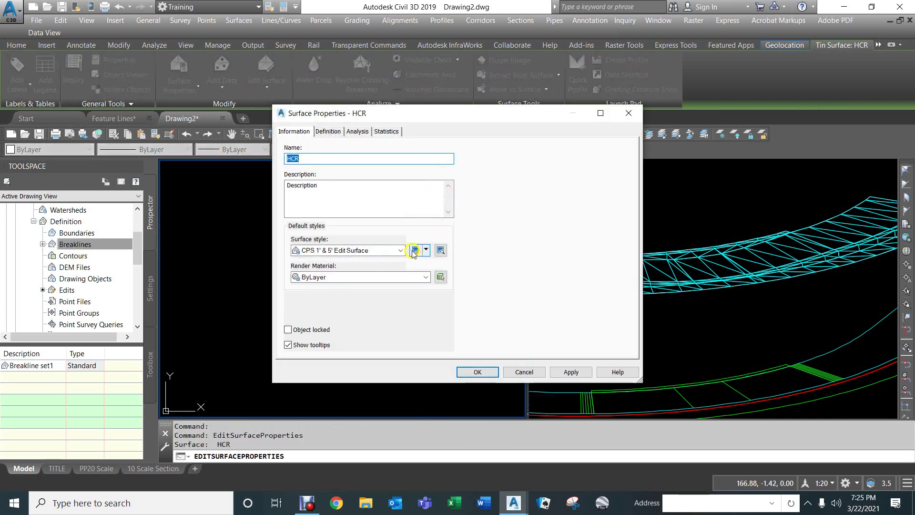
left_click(401, 250)
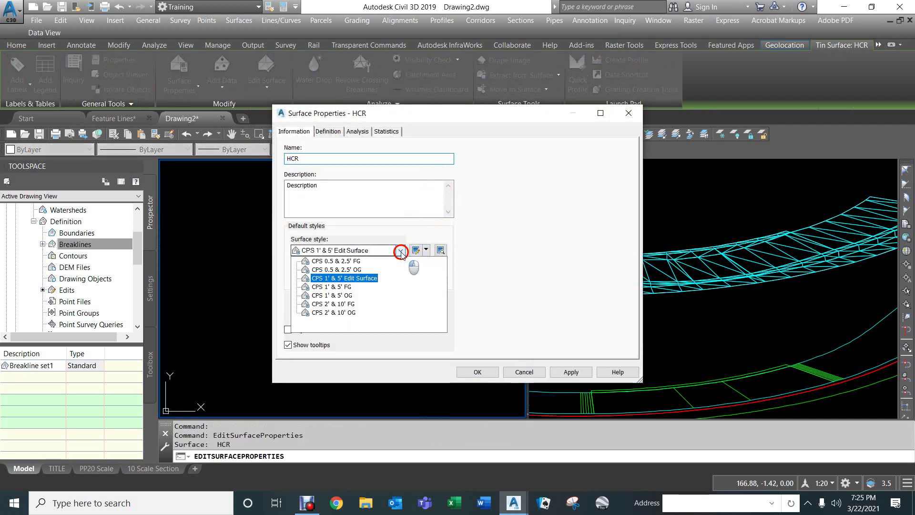
left_click(327, 262)
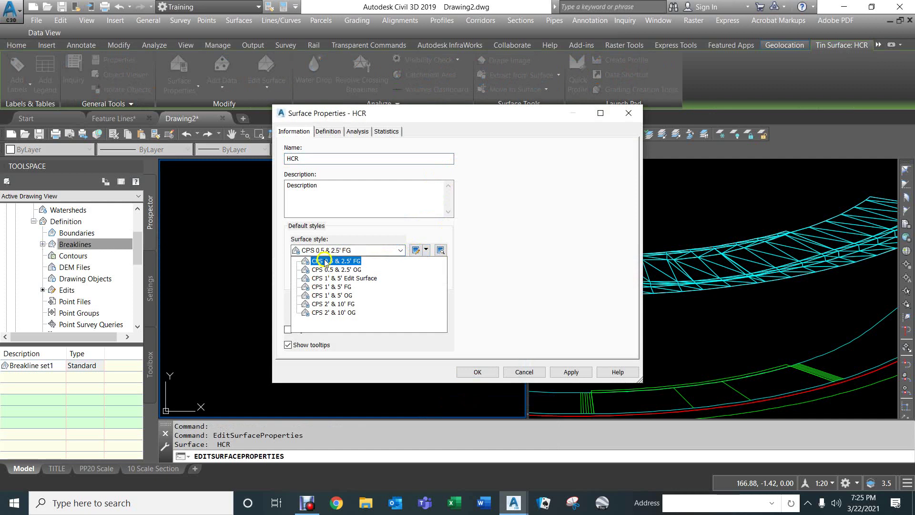
left_click(422, 251)
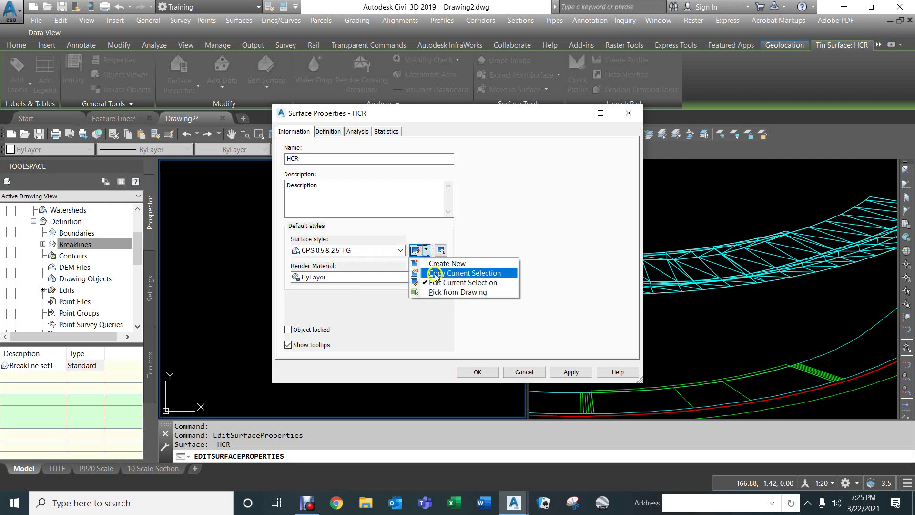
left_click(434, 271)
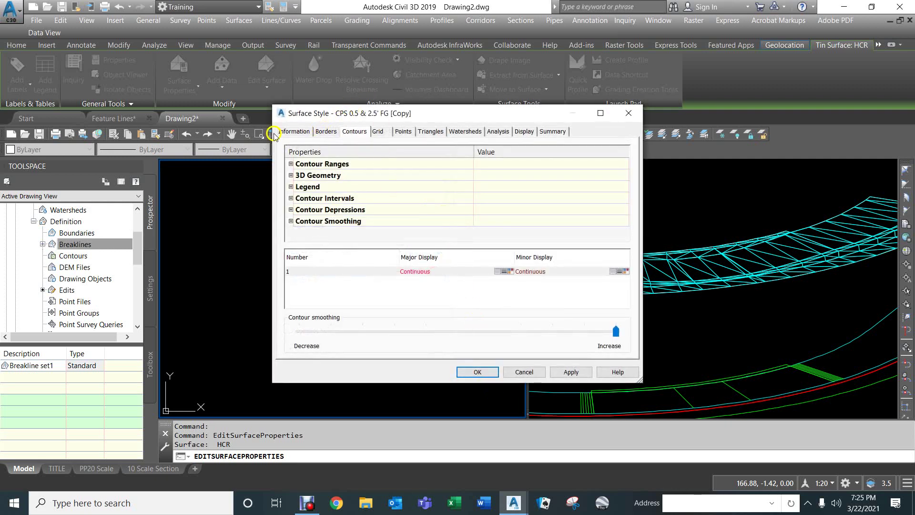
Step: Rename the copied surface style as CPS 0.1 & 0.5' OG
left_click(291, 133)
left_click(307, 158)
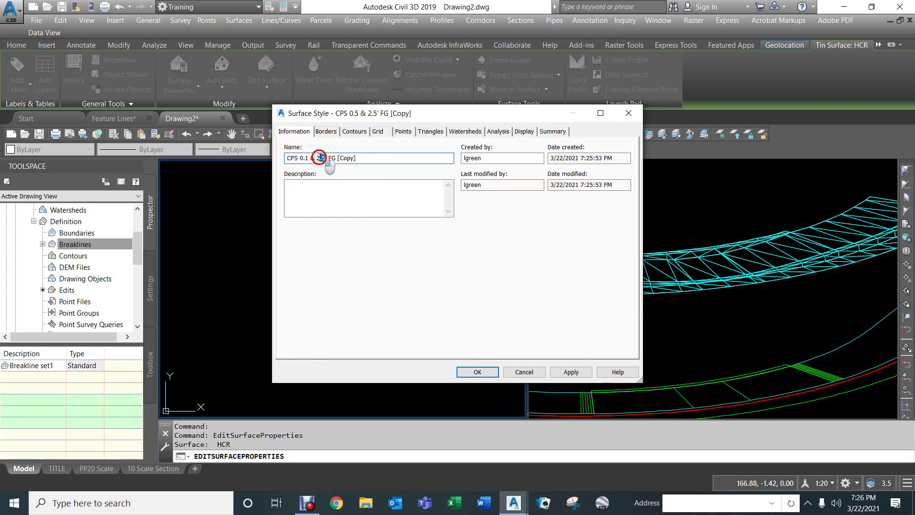
type(".5")
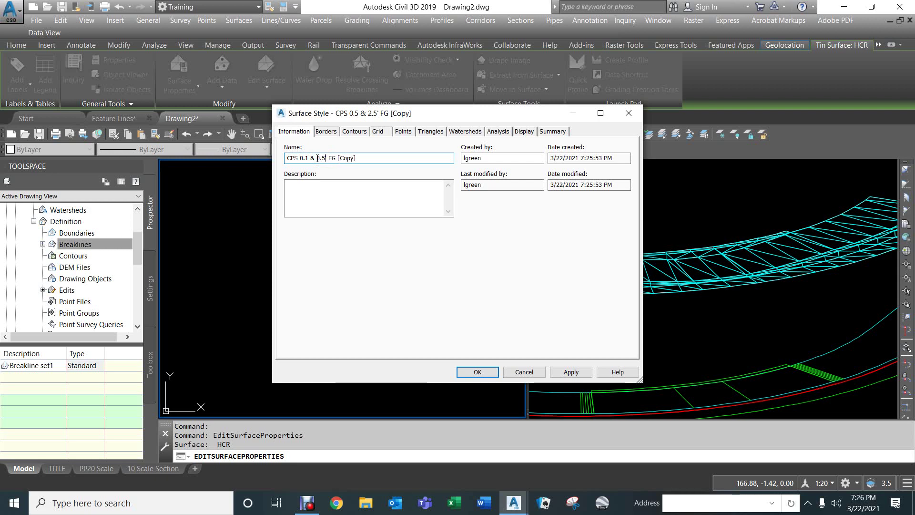
left_click_drag(352, 157, 334, 158)
Step: Set the style's contour intervals to 0.10' minor and 0.50' major, and apply the style to the HCR surface
left_click(354, 133)
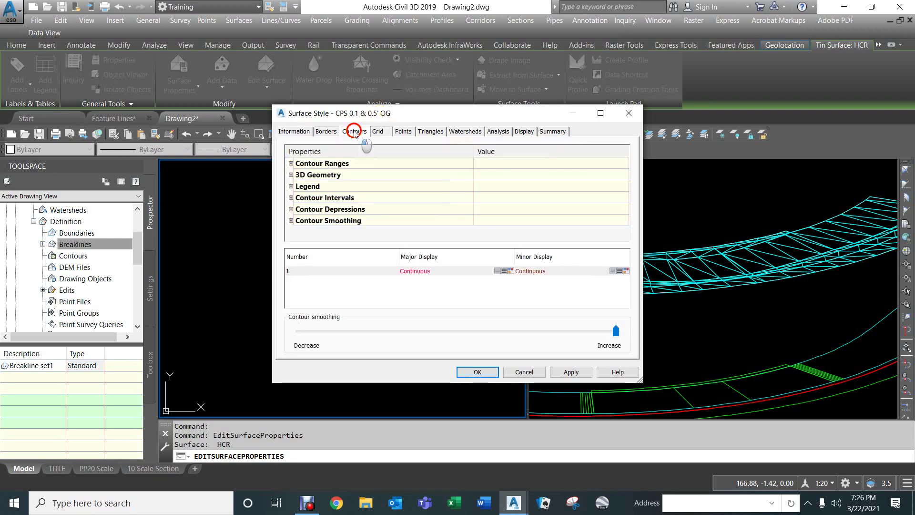
left_click(290, 198)
left_click(503, 223)
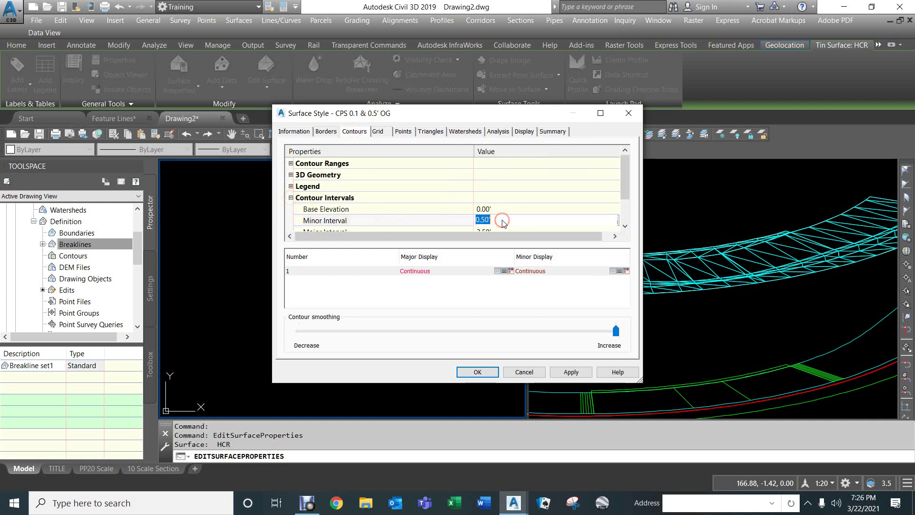
key("Return")
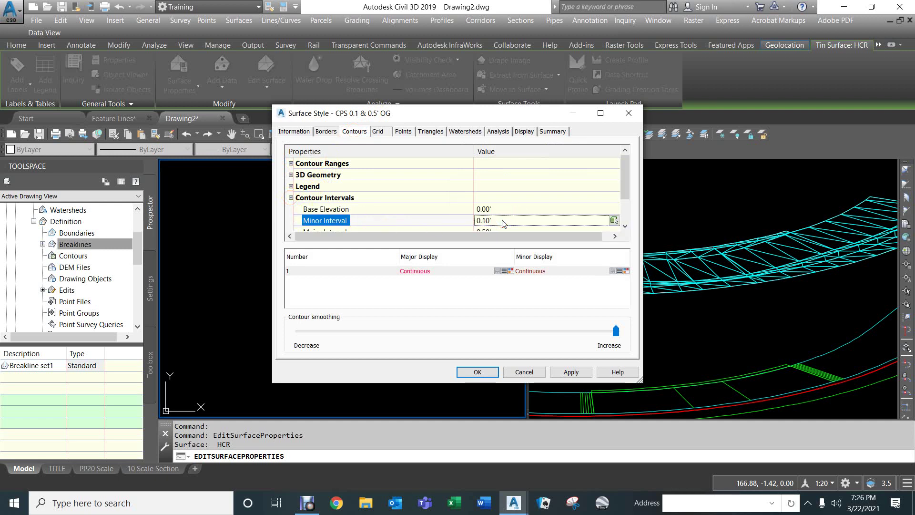
scroll(507, 217, "down", 1)
left_click(495, 201)
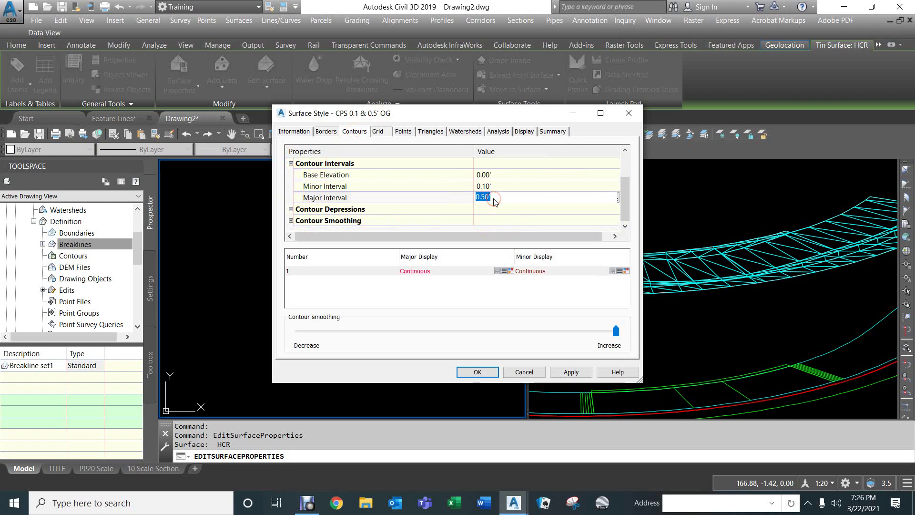
left_click(478, 373)
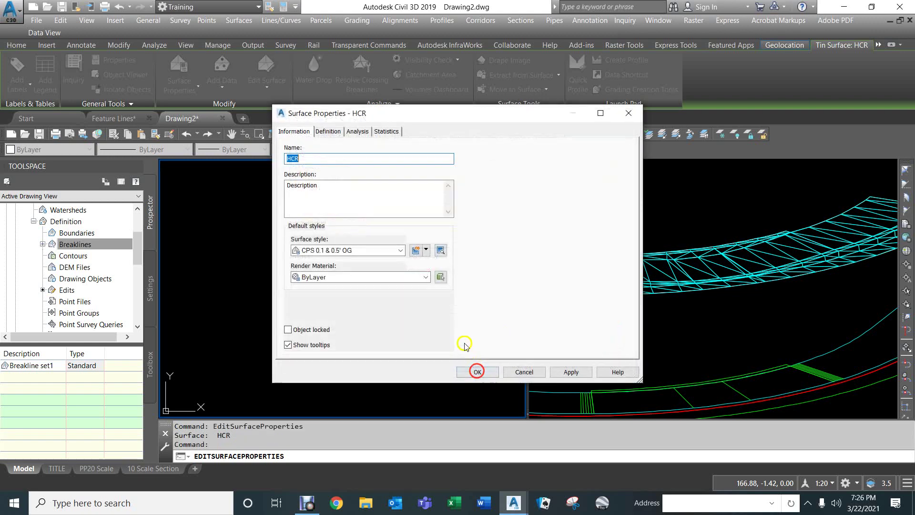
left_click(473, 372)
Step: Examine the HCR surface contours across the ramp and along the curb return in plan view
scroll(407, 239, "up", 5)
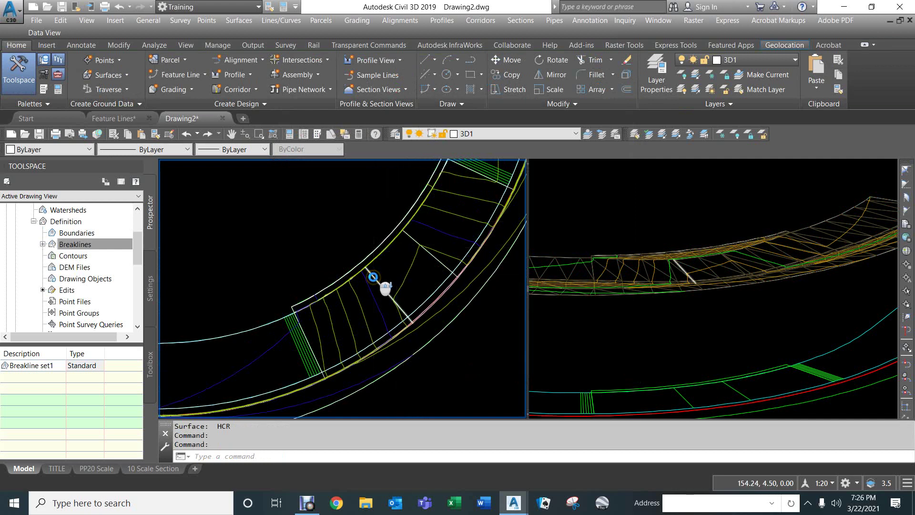
scroll(379, 267, "down", 2)
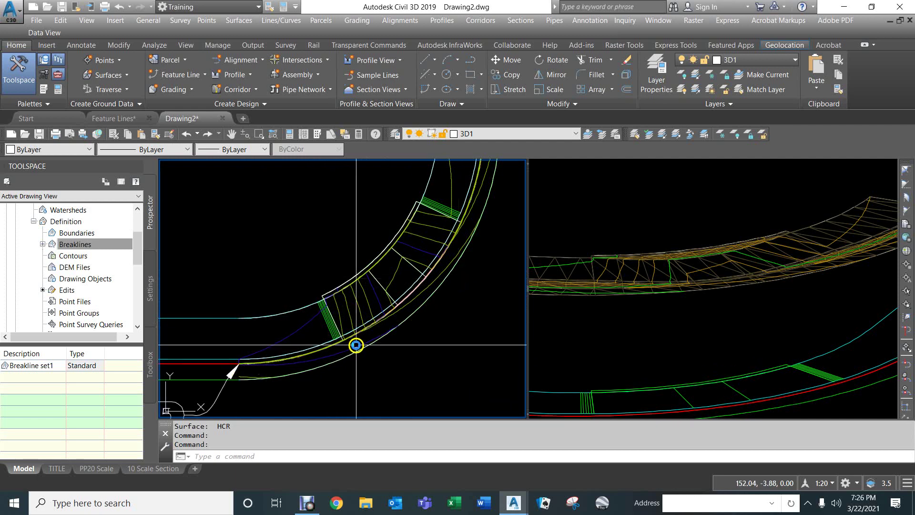
scroll(419, 298, "down", 3)
left_click(461, 217)
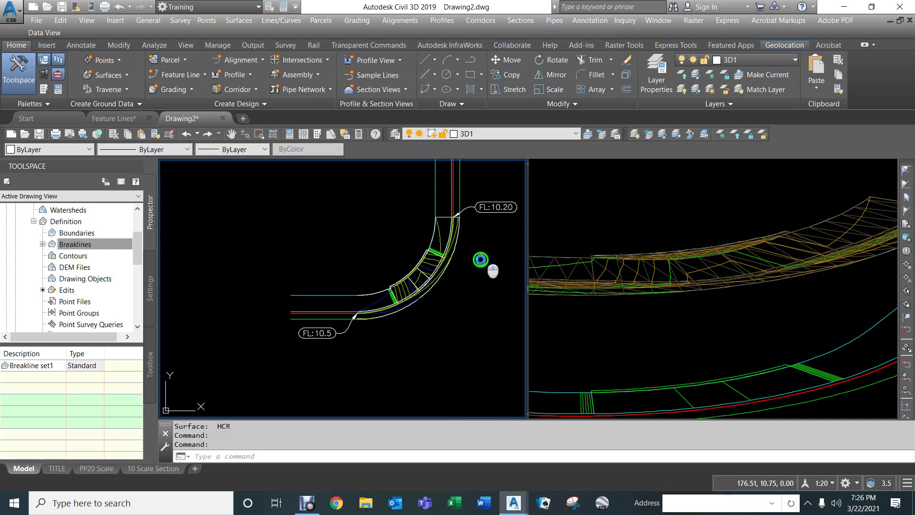
middle_click_drag(484, 260, 421, 279)
scroll(367, 289, "up", 4)
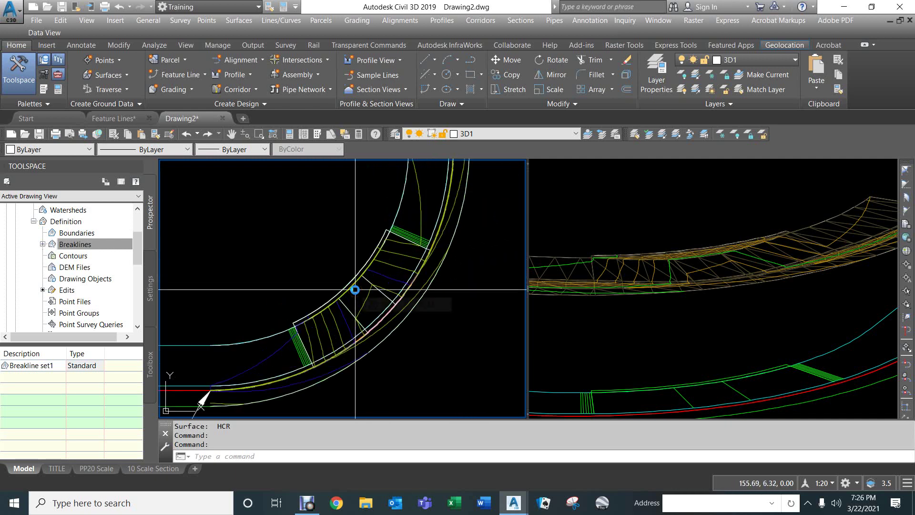
Step: Inspect the HCR surface contours and triangles at the ramp and curb in the 3D view, then return to the plan view
left_click(675, 204)
left_click(488, 269)
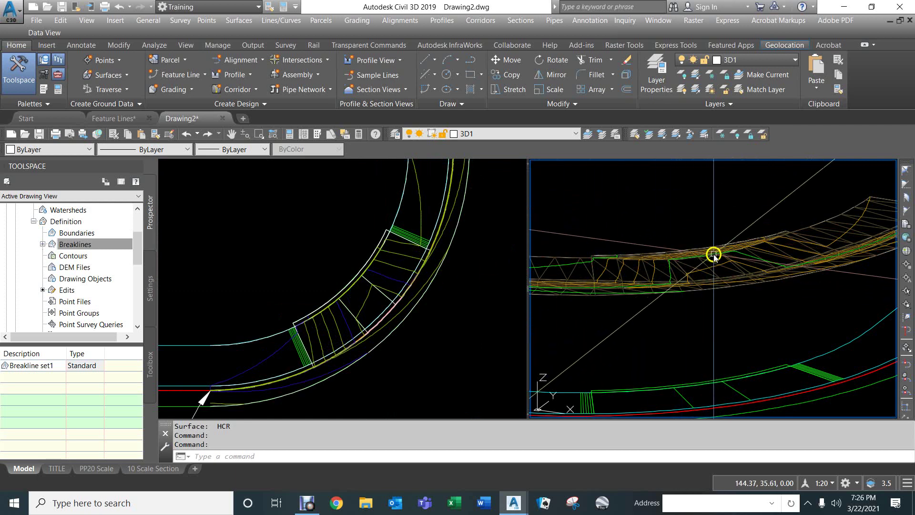
scroll(714, 253, "up", 3)
left_click_drag(656, 268, 676, 260)
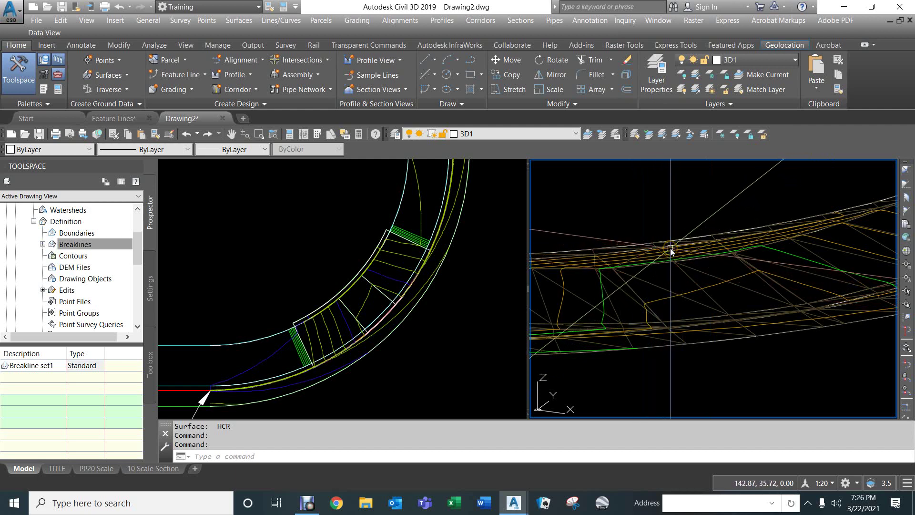
middle_click_drag(675, 249, 638, 260, "shift")
scroll(634, 263, "up", 3)
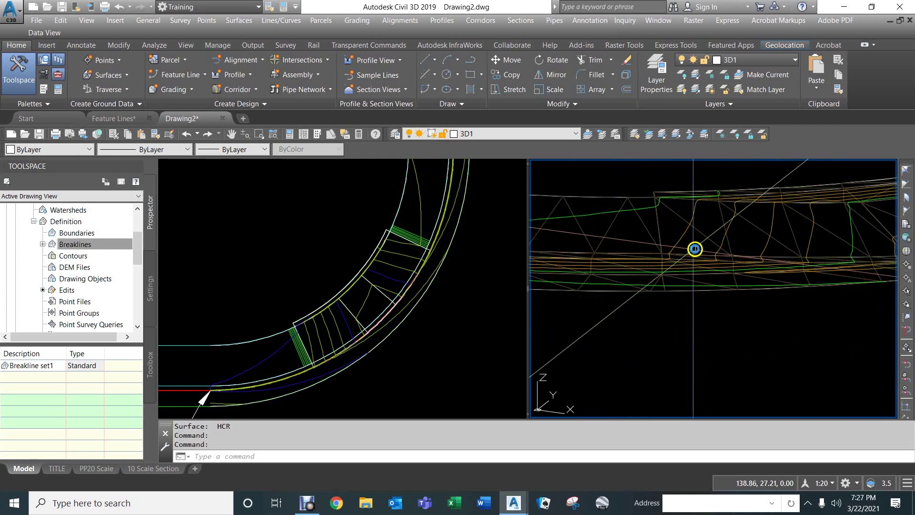
middle_click_drag(831, 262, 576, 271, "shift")
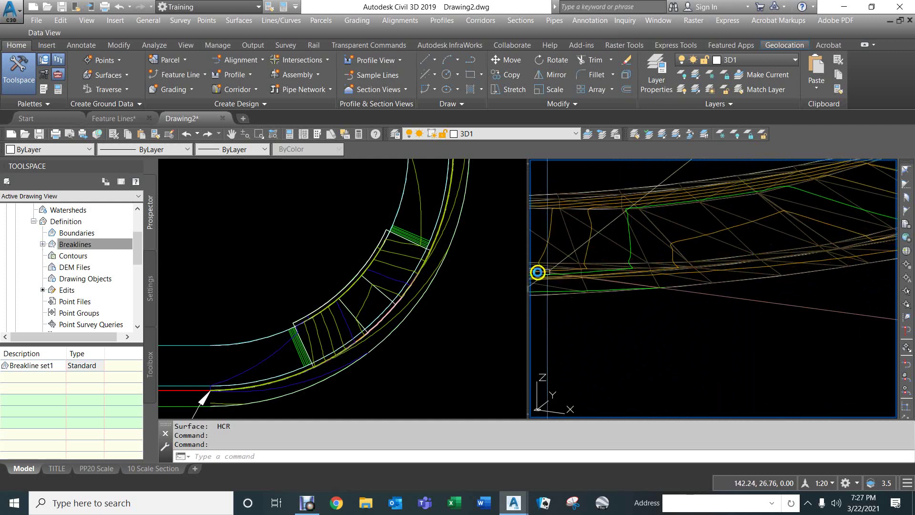
left_click(315, 247)
scroll(317, 240, "up", 2)
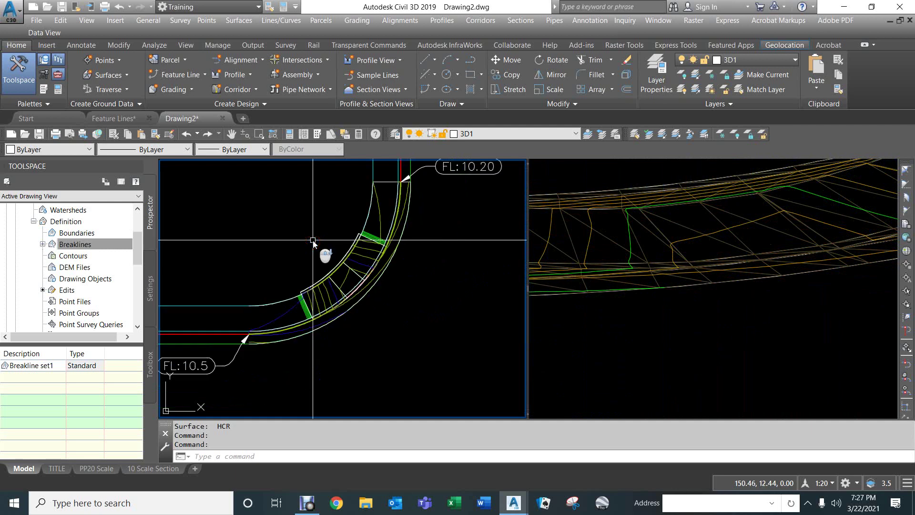
scroll(324, 245, "up", 1)
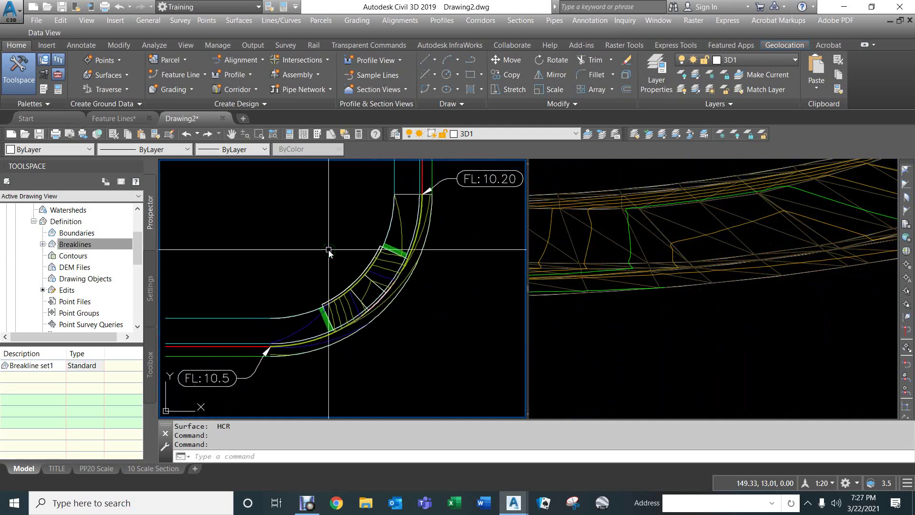